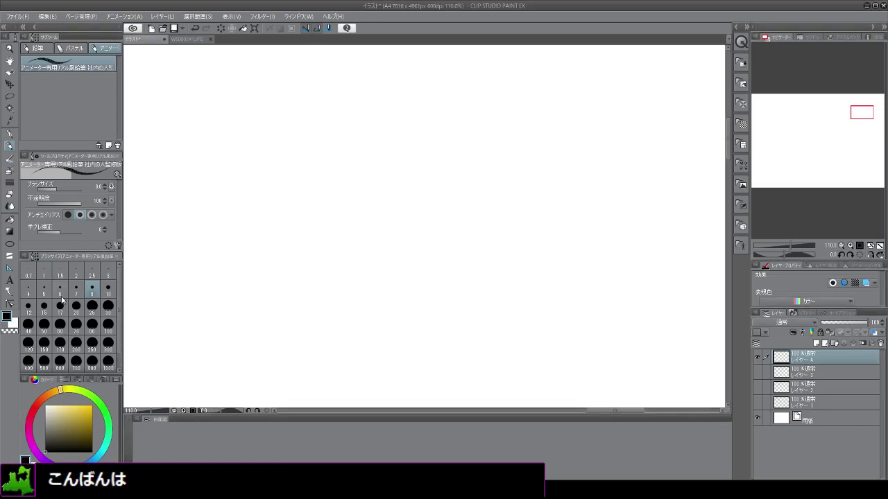
Set the pencil's brush size to 6 and rough in the eyes, forehead sides, hairline and upper hair outline of a portrait.
left_click(60, 287)
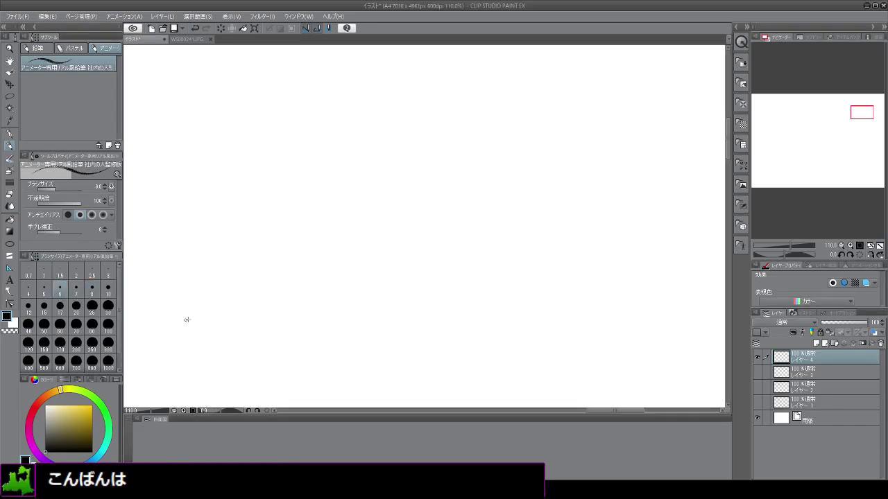
left_click(103, 451)
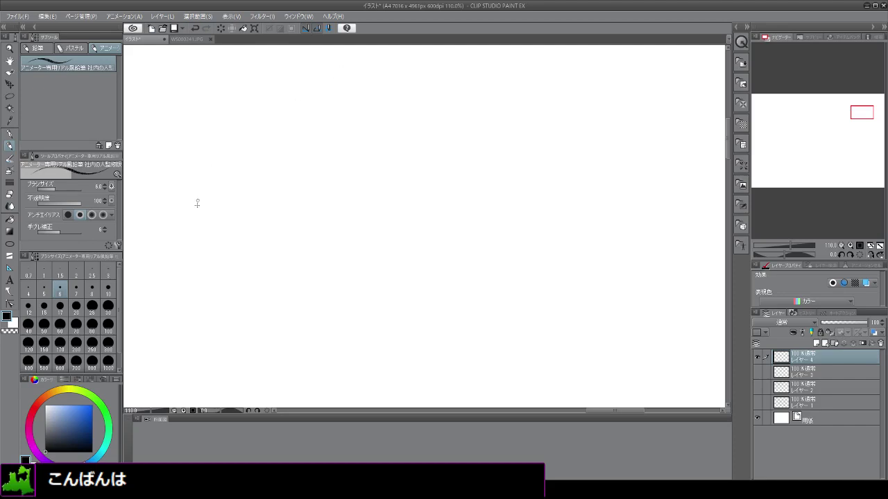
mouse_move(206, 181)
left_mouse_down()
mouse_move(240, 183)
mouse_move(228, 193)
mouse_move(285, 181)
mouse_move(282, 199)
left_mouse_up()
left_click_drag(206, 142, 198, 180)
mouse_move(217, 120)
left_mouse_down()
mouse_move(264, 117)
mouse_move(300, 168)
left_mouse_up()
mouse_move(204, 105)
left_mouse_down()
mouse_move(239, 91)
mouse_move(245, 113)
left_mouse_up()
mouse_move(255, 90)
left_mouse_down()
mouse_move(252, 109)
mouse_move(277, 87)
mouse_move(310, 119)
left_mouse_up()
mouse_move(224, 91)
left_mouse_down()
mouse_move(206, 103)
mouse_move(179, 161)
left_mouse_up()
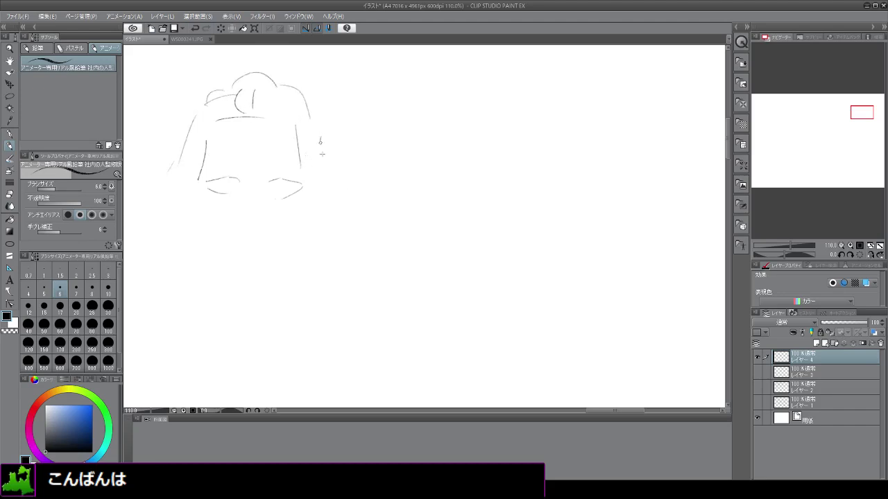
Sketch the hair edge on the right side of the head, plus the cheek and chin contours.
left_click_drag(321, 138, 339, 195)
mouse_move(312, 188)
left_mouse_down()
mouse_move(334, 203)
mouse_move(297, 241)
left_mouse_up()
mouse_move(198, 196)
left_mouse_down()
mouse_move(204, 242)
mouse_move(269, 262)
mouse_move(238, 260)
mouse_move(257, 269)
mouse_move(296, 274)
left_mouse_up()
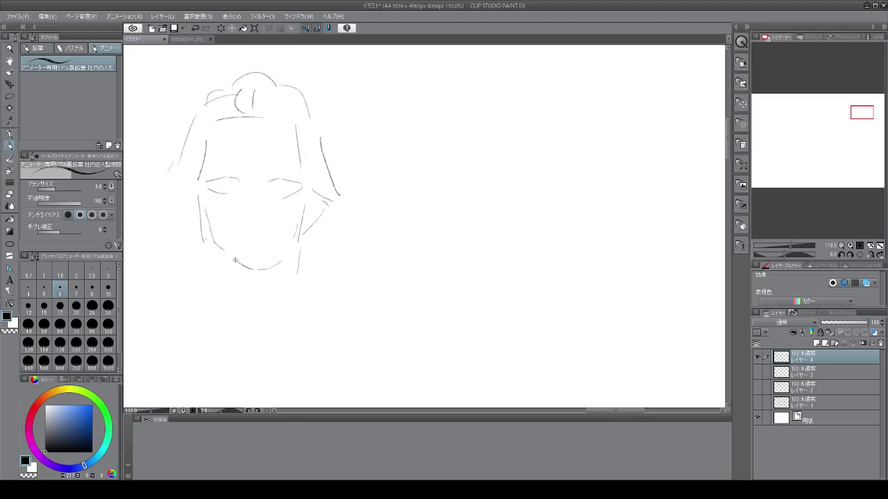
Sketch the neck and a pointed open shirt collar beneath the chin.
left_click_drag(214, 247, 256, 299)
left_click_drag(292, 266, 276, 292)
mouse_move(303, 246)
left_mouse_down()
mouse_move(321, 296)
mouse_move(298, 288)
left_mouse_up()
left_click_drag(288, 289, 258, 310)
mouse_move(209, 253)
left_mouse_down()
mouse_move(207, 295)
mouse_move(223, 290)
mouse_move(250, 315)
left_mouse_up()
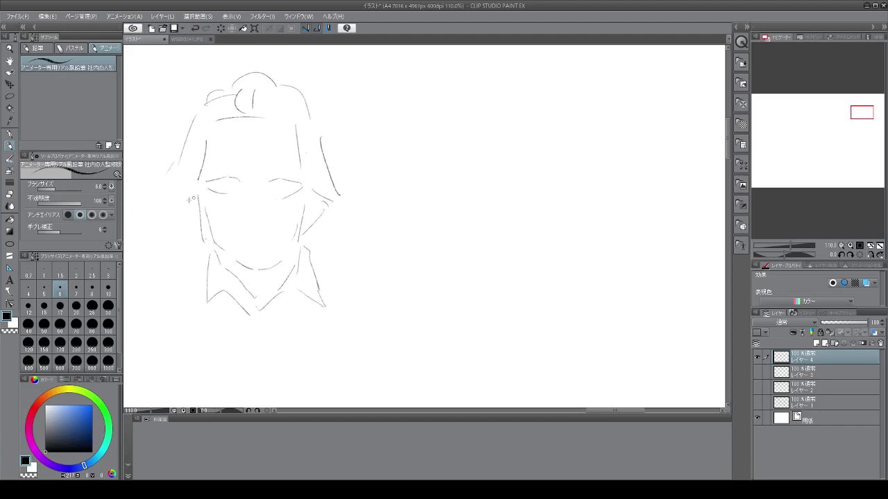
Sketch the nose, eye socket outlines, mouth line and the creases around the mouth and cheeks.
left_click_drag(253, 195, 254, 207)
left_click_drag(248, 198, 252, 220)
mouse_move(261, 184)
left_mouse_down()
mouse_move(287, 180)
mouse_move(289, 196)
left_mouse_up()
mouse_move(226, 184)
left_mouse_down()
mouse_move(241, 183)
mouse_move(208, 184)
mouse_move(222, 200)
left_mouse_up()
left_click_drag(245, 220, 263, 221)
left_click_drag(268, 227, 274, 250)
left_click_drag(239, 225, 239, 242)
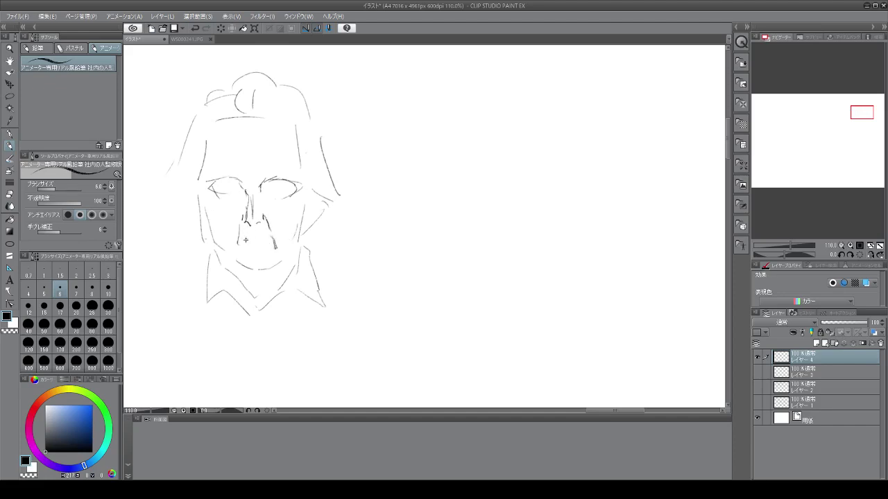
left_click_drag(250, 239, 275, 245)
left_click_drag(285, 220, 287, 241)
Add the left cheek crease, both shoulder lines and the wavy hair outline on the left side.
mouse_move(227, 215)
left_mouse_down()
mouse_move(223, 232)
mouse_move(161, 274)
mouse_move(173, 291)
left_mouse_up()
left_click_drag(305, 253, 359, 273)
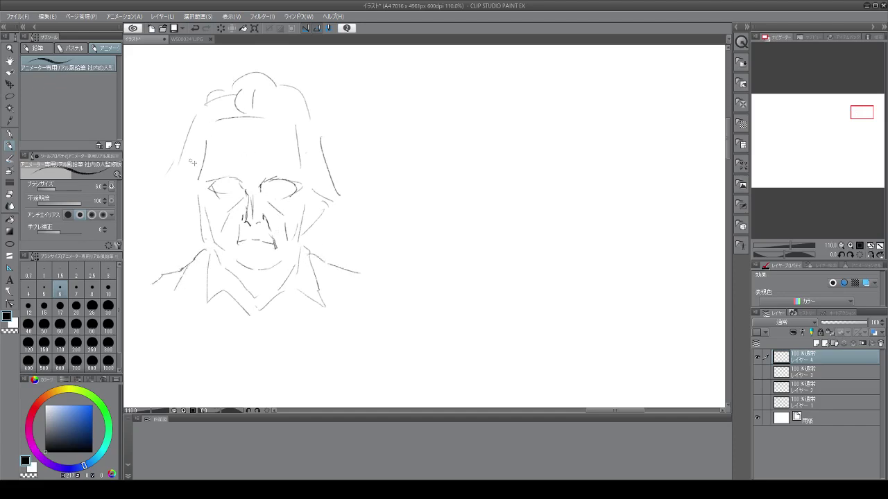
mouse_move(197, 132)
left_mouse_down()
mouse_move(170, 170)
mouse_move(181, 146)
mouse_move(172, 203)
left_mouse_up()
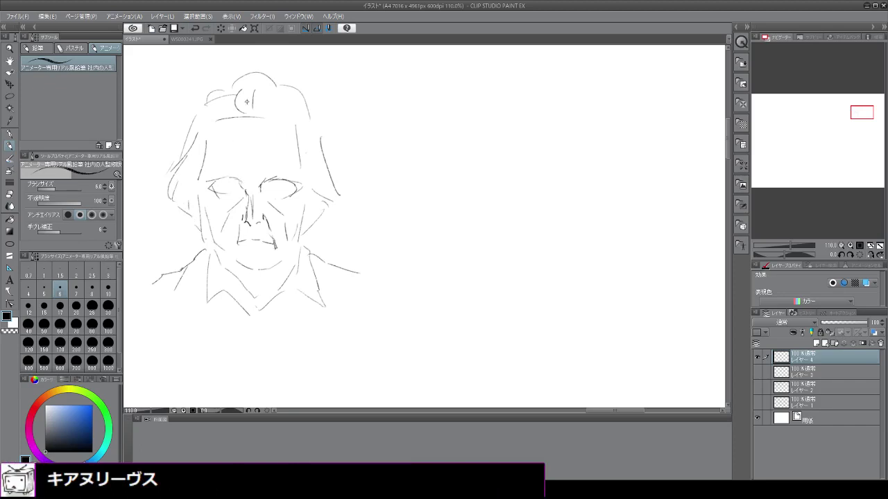
Draw bushy eyebrows over both eyes with dense zigzag strokes.
scroll(246, 102, "up", 6)
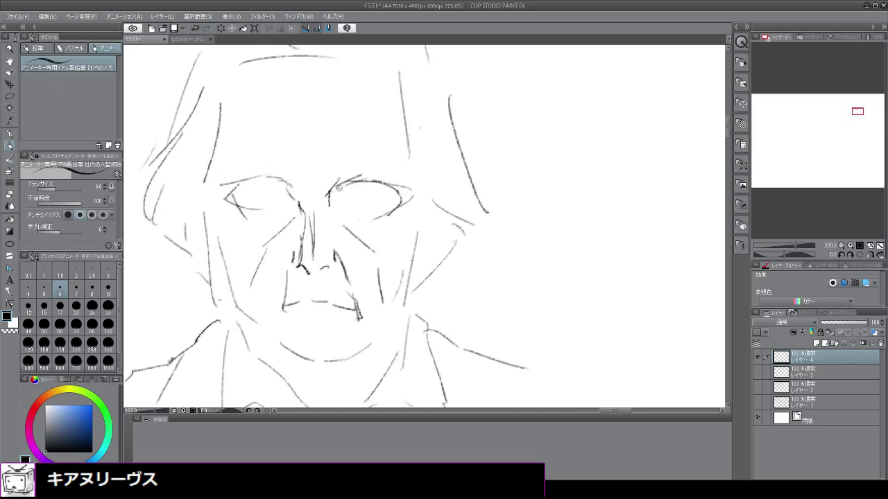
mouse_move(329, 187)
left_mouse_down()
mouse_move(360, 175)
mouse_move(343, 179)
mouse_move(401, 189)
left_mouse_up()
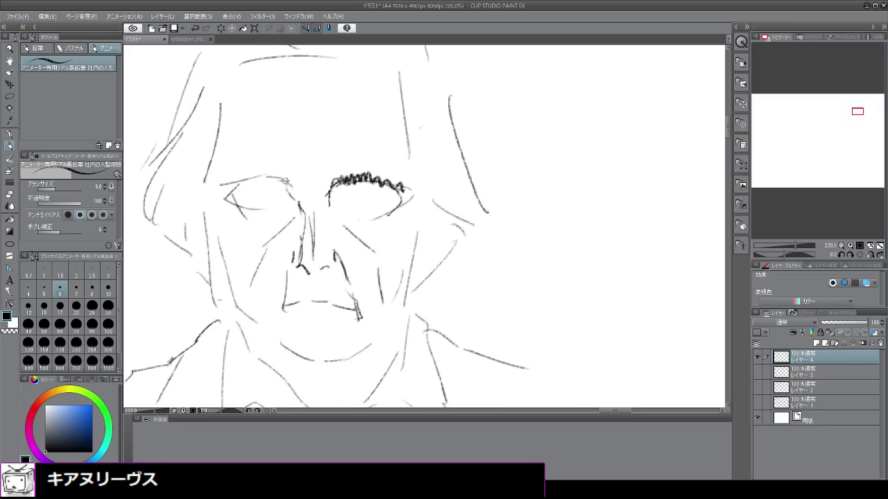
mouse_move(290, 181)
left_mouse_down()
mouse_move(263, 170)
mouse_move(252, 180)
mouse_move(233, 178)
mouse_move(225, 195)
mouse_move(246, 172)
mouse_move(295, 182)
left_mouse_up()
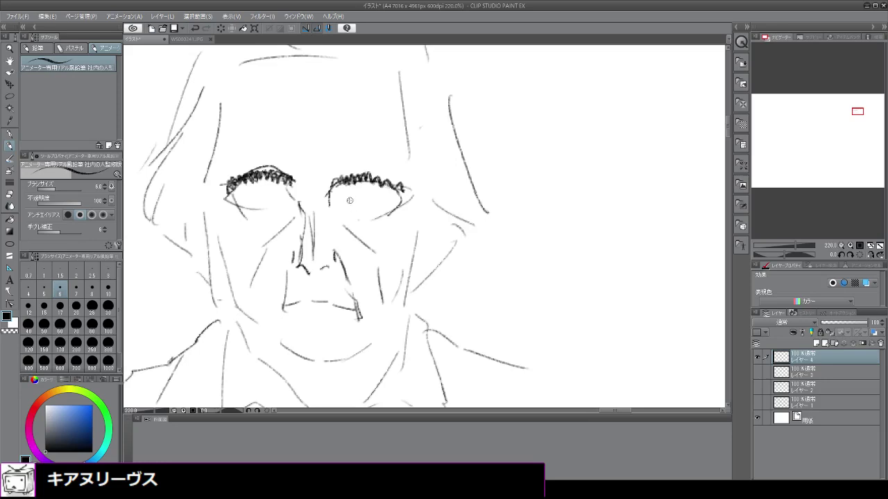
Draw the upper eyelids, lower lids and under-eye bags of both eyes.
left_click_drag(341, 197, 386, 203)
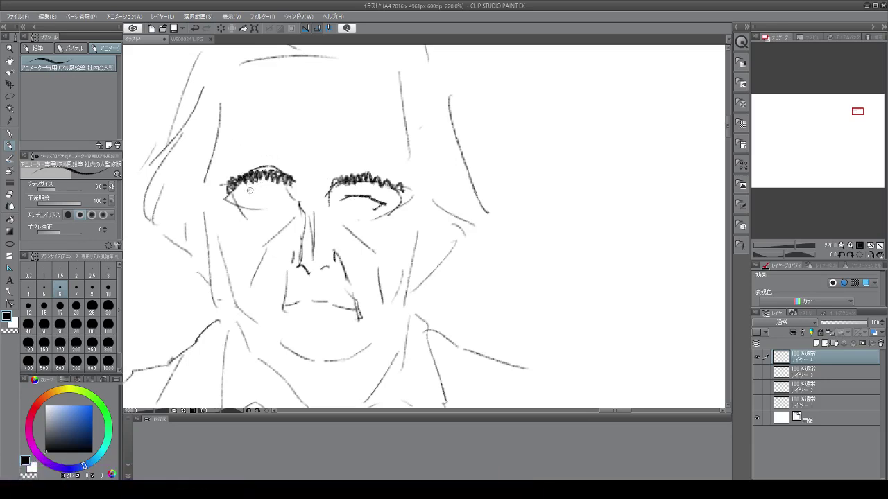
mouse_move(251, 197)
left_mouse_down()
mouse_move(274, 194)
mouse_move(285, 204)
mouse_move(240, 201)
mouse_move(288, 196)
mouse_move(283, 202)
left_mouse_up()
left_click_drag(246, 202, 271, 208)
mouse_move(355, 195)
left_mouse_down()
mouse_move(343, 198)
mouse_move(393, 201)
mouse_move(373, 209)
left_mouse_up()
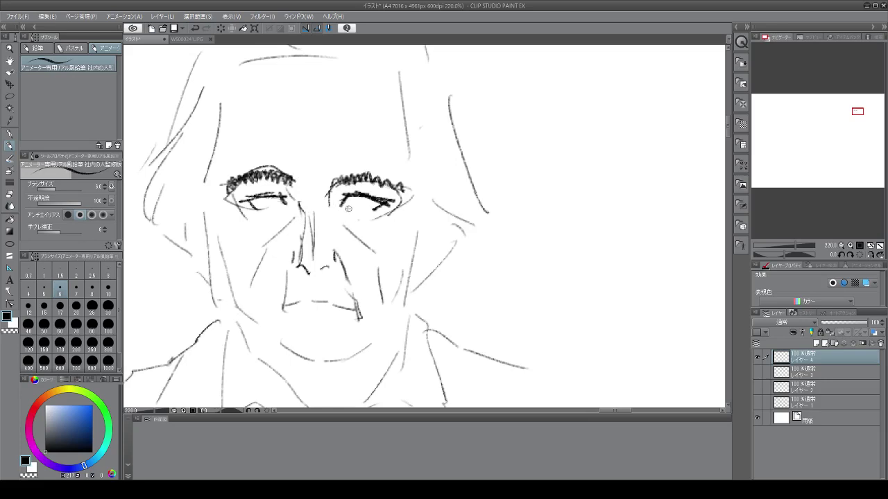
mouse_move(348, 209)
left_mouse_down()
mouse_move(374, 211)
mouse_move(349, 215)
mouse_move(391, 212)
mouse_move(371, 223)
mouse_move(346, 218)
mouse_move(367, 228)
left_mouse_up()
mouse_move(244, 212)
left_mouse_down()
mouse_move(283, 210)
mouse_move(265, 230)
mouse_move(268, 213)
left_mouse_up()
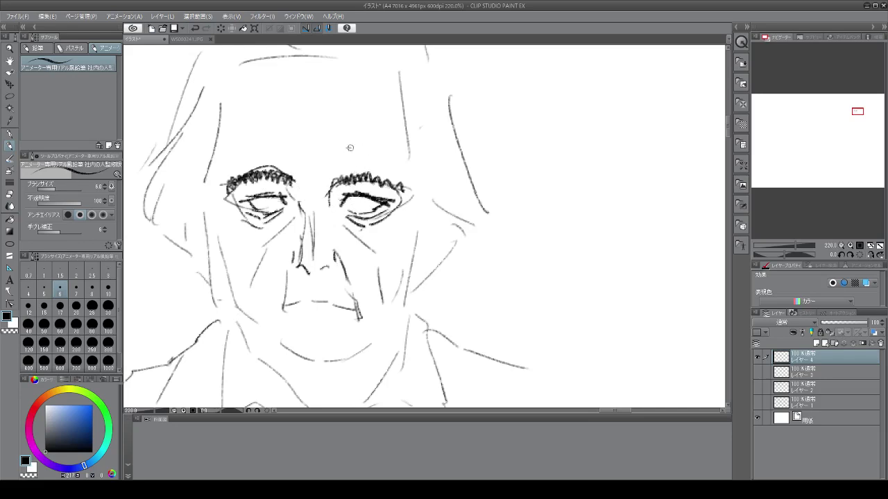
Add wrinkle lines across the forehead and define the lips with a crease below them.
left_click_drag(248, 139, 380, 138)
left_click_drag(282, 119, 306, 119)
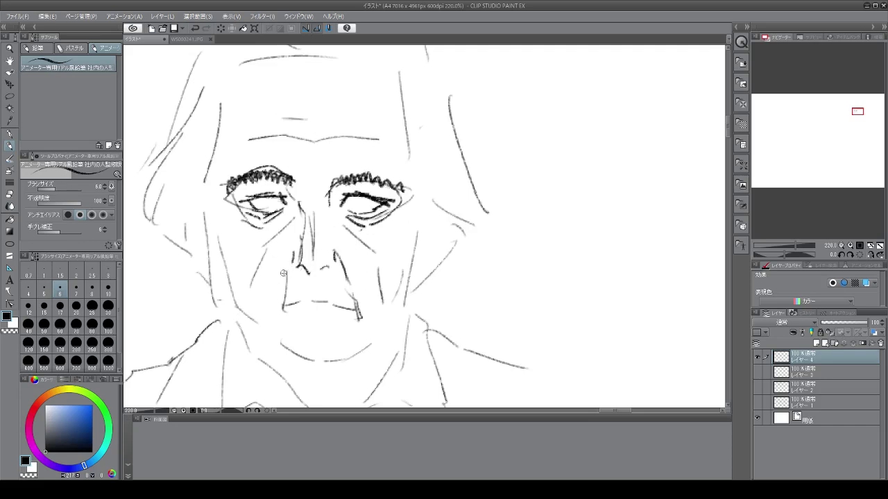
mouse_move(308, 299)
left_mouse_down()
mouse_move(353, 309)
mouse_move(293, 305)
mouse_move(339, 304)
mouse_move(312, 306)
mouse_move(338, 314)
left_mouse_up()
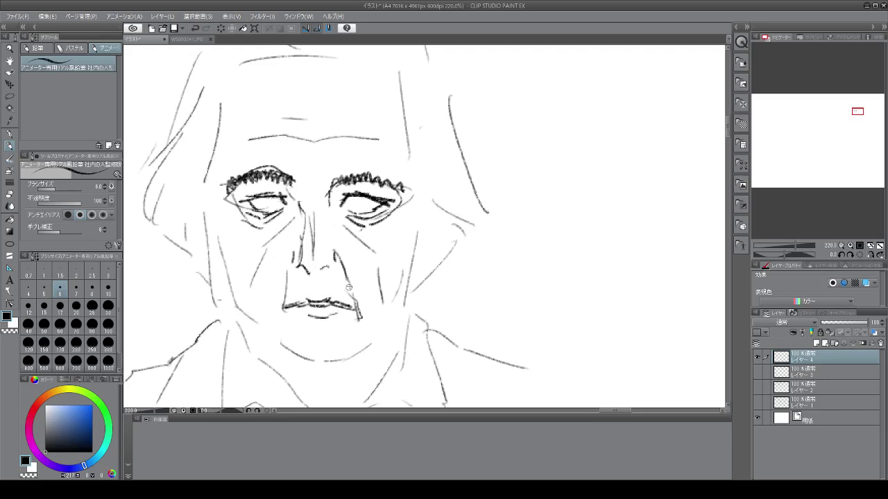
left_click_drag(298, 326, 347, 328)
Reinforce the chin and both jaw contours with darker lines and add the neck edges at the collar.
mouse_move(256, 323)
left_mouse_down()
mouse_move(282, 337)
mouse_move(289, 354)
mouse_move(328, 363)
mouse_move(312, 363)
mouse_move(367, 340)
left_mouse_up()
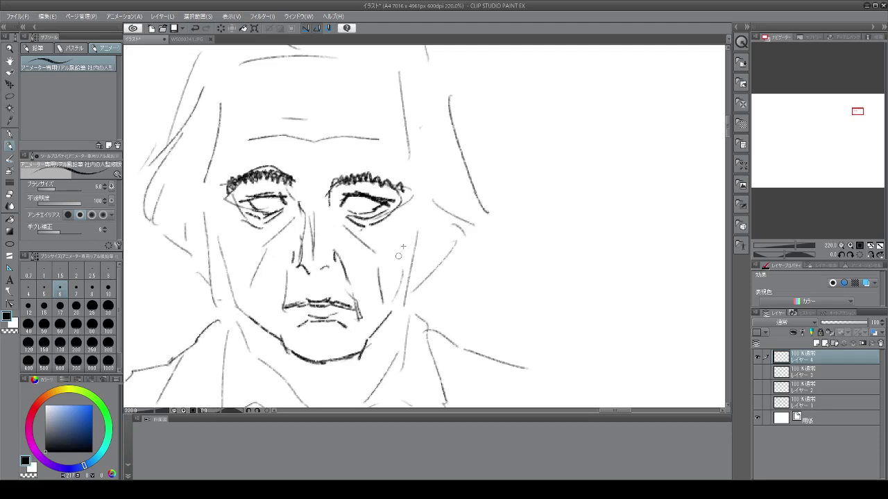
mouse_move(416, 199)
left_mouse_down()
mouse_move(403, 297)
mouse_move(386, 313)
left_mouse_up()
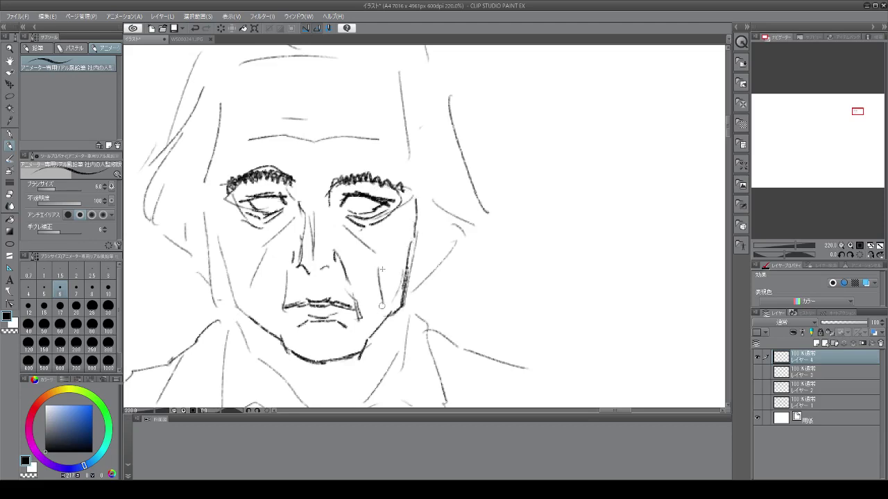
left_click_drag(215, 230, 252, 360)
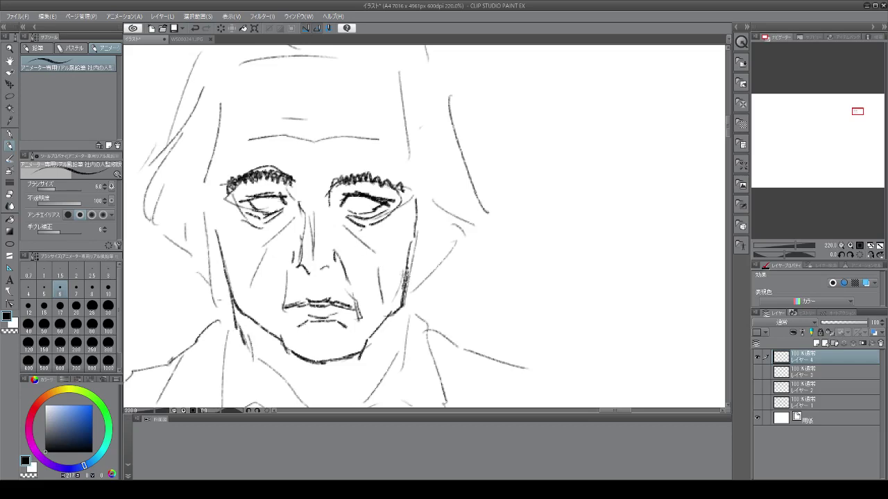
left_click_drag(373, 348, 364, 402)
left_click_drag(414, 315, 409, 330)
Draw frown lines between the eyebrows and darken the temple and cheekbone contours on both sides of the face.
mouse_move(301, 165)
left_mouse_down()
mouse_move(300, 187)
mouse_move(326, 194)
left_mouse_up()
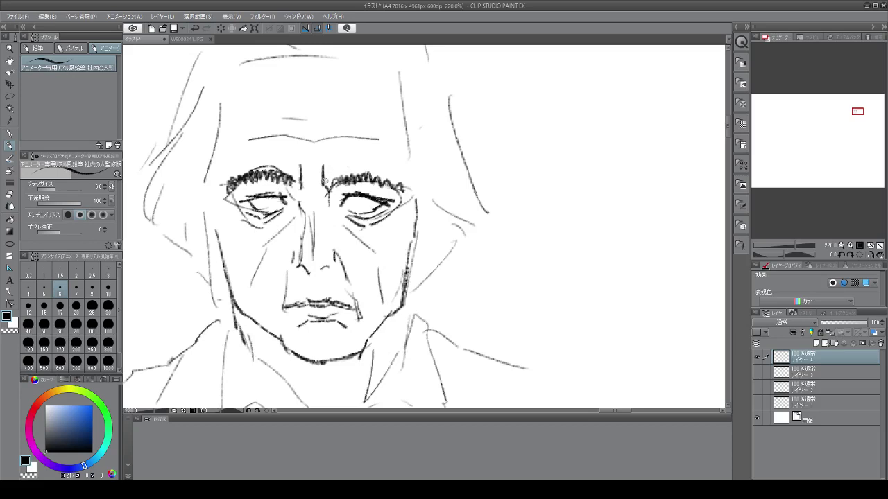
left_click_drag(327, 182, 337, 186)
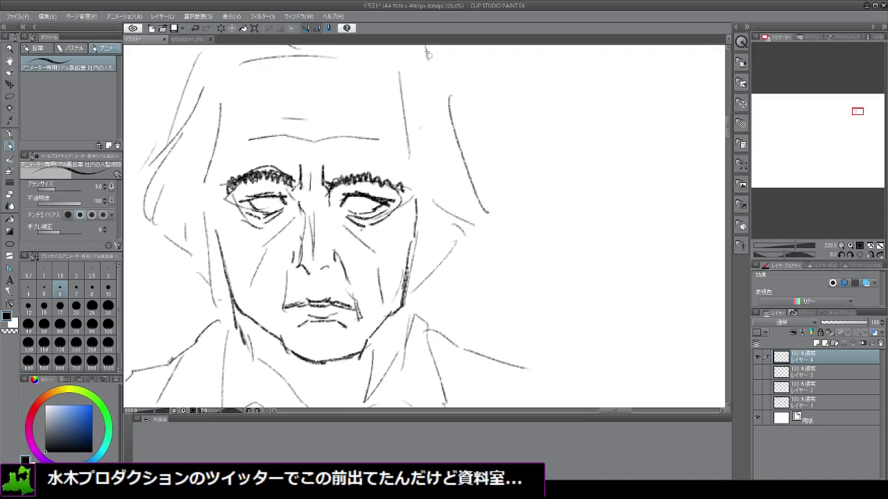
left_click_drag(408, 138, 402, 180)
left_click_drag(215, 145, 225, 184)
left_click_drag(218, 86, 205, 192)
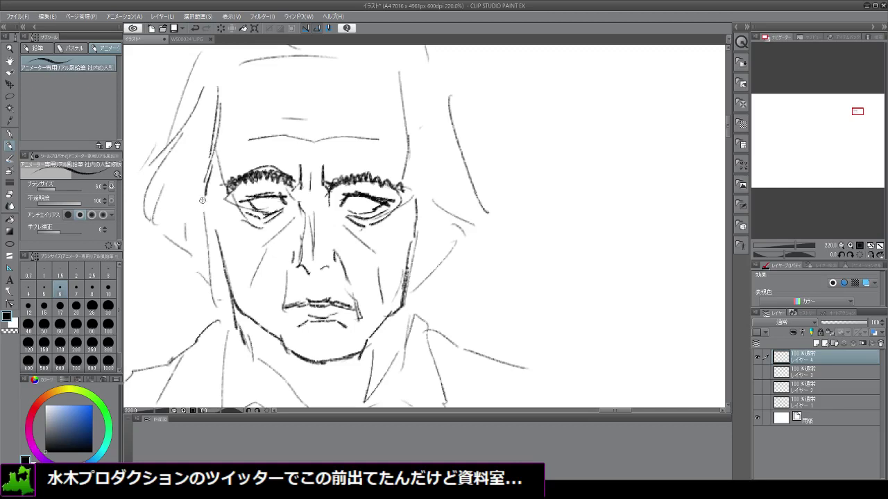
mouse_move(206, 187)
left_mouse_down()
mouse_move(209, 233)
mouse_move(228, 253)
left_mouse_up()
mouse_move(414, 148)
left_mouse_down()
mouse_move(421, 215)
mouse_move(401, 251)
left_mouse_up()
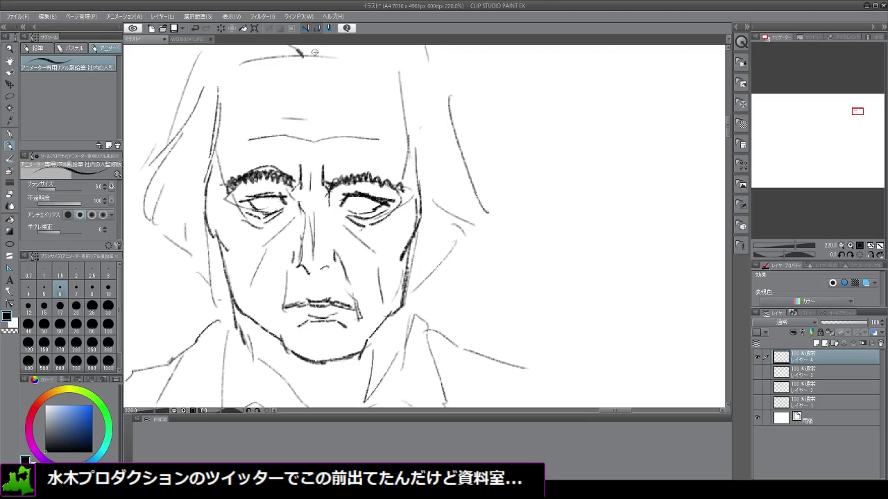
Draw the forelock strands above the forehead and the hairline curving down to the right temple.
scroll(314, 52, "down", 4)
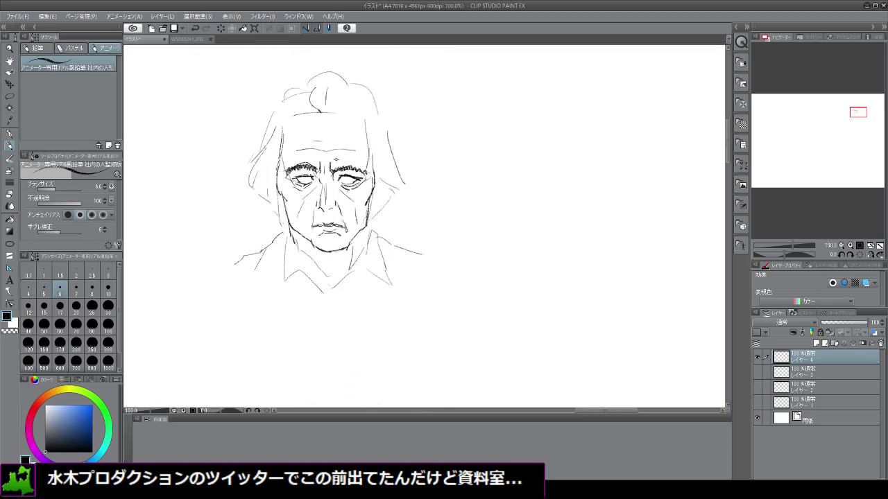
scroll(336, 75, "up", 4)
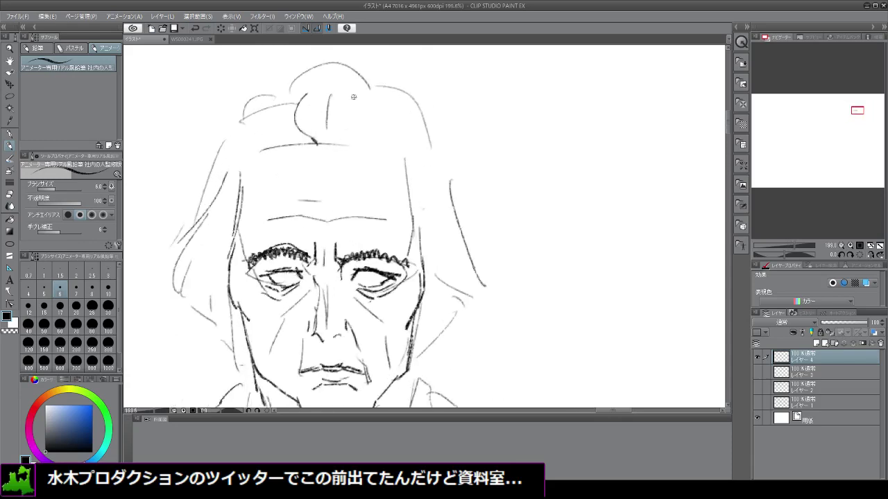
mouse_move(341, 93)
left_mouse_down()
mouse_move(329, 106)
mouse_move(326, 145)
left_mouse_up()
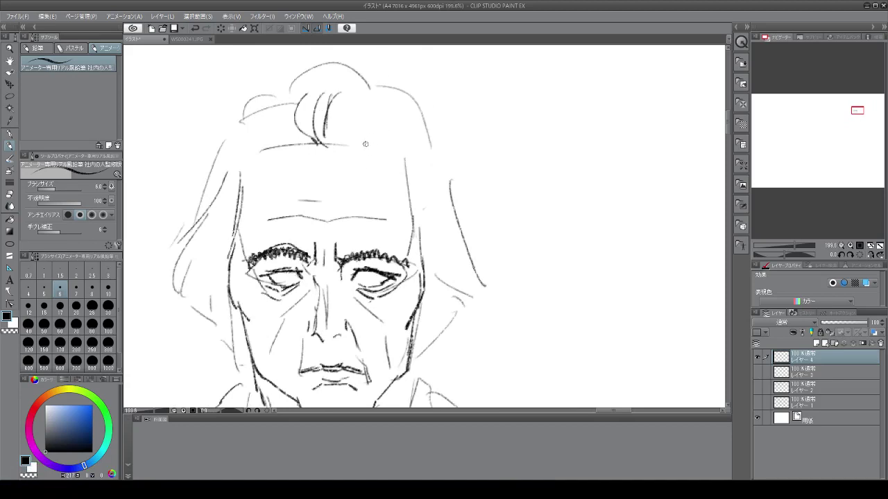
mouse_move(354, 129)
left_mouse_down()
mouse_move(333, 146)
mouse_move(391, 145)
left_mouse_up()
mouse_move(332, 130)
left_mouse_down()
mouse_move(389, 136)
mouse_move(415, 208)
left_mouse_up()
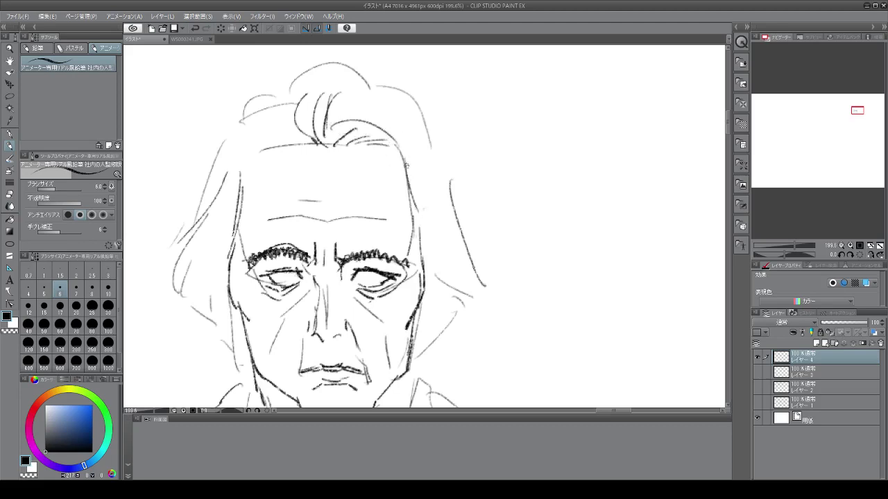
Fill out the wavy hair on the head's upper right with flowing strands from the crown past the temple.
left_click_drag(406, 163, 452, 247)
left_click_drag(420, 186, 450, 217)
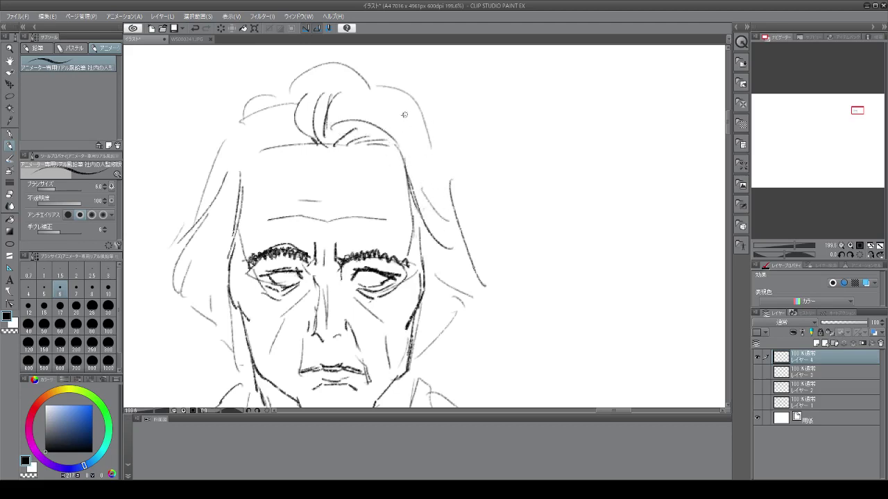
left_click_drag(395, 115, 407, 208)
left_click_drag(432, 142, 436, 205)
left_click_drag(345, 111, 399, 127)
left_click_drag(359, 83, 413, 95)
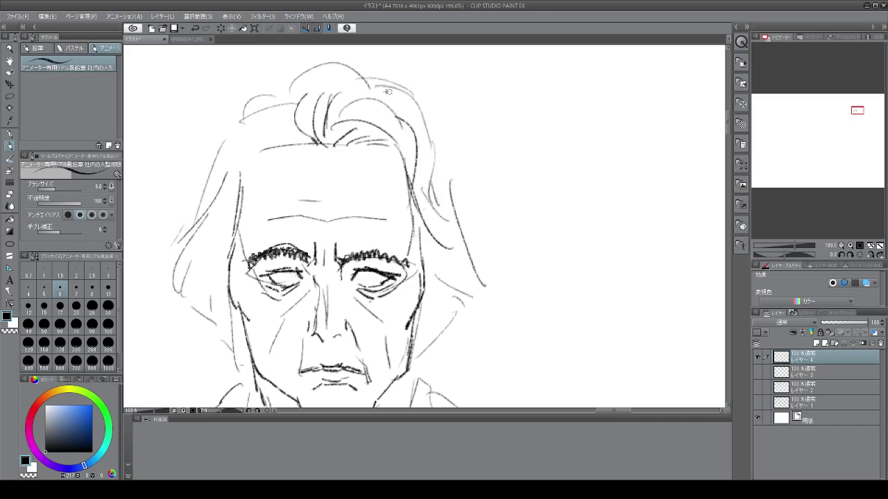
mouse_move(348, 93)
left_mouse_down()
mouse_move(424, 111)
mouse_move(454, 203)
left_mouse_up()
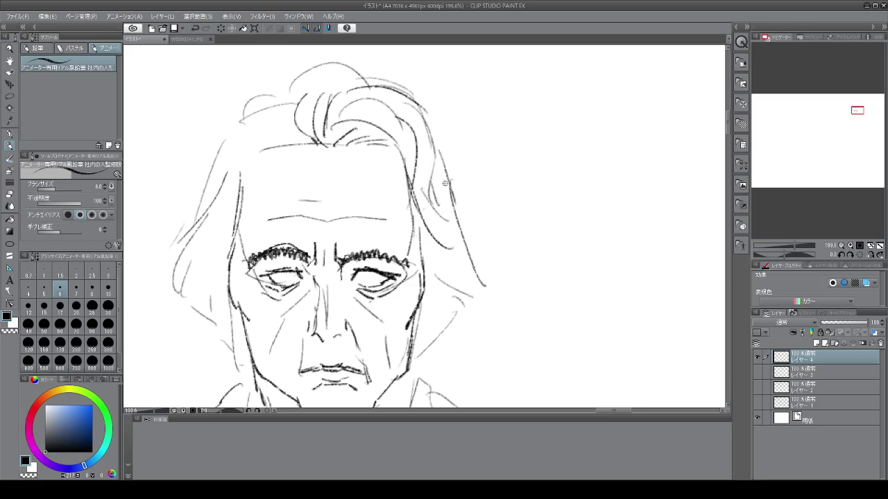
Draw the flipped locks and lower curls of the right-side hair down to the jaw.
mouse_move(425, 174)
left_mouse_down()
mouse_move(476, 211)
mouse_move(477, 221)
mouse_move(427, 215)
mouse_move(437, 228)
mouse_move(467, 234)
mouse_move(463, 251)
mouse_move(460, 227)
mouse_move(432, 237)
mouse_move(445, 295)
left_mouse_up()
left_click_drag(435, 240, 427, 313)
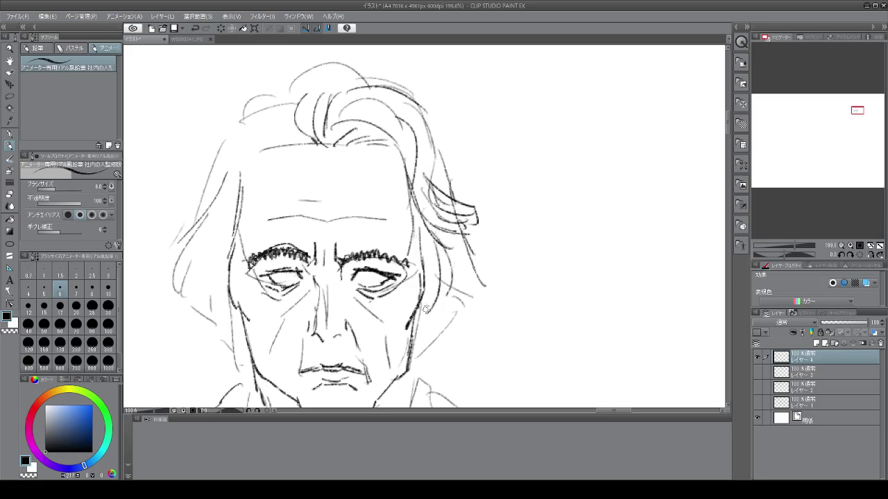
left_click_drag(458, 254, 465, 294)
left_click_drag(467, 247, 471, 320)
mouse_move(465, 281)
left_mouse_down()
mouse_move(437, 337)
mouse_move(412, 362)
left_mouse_up()
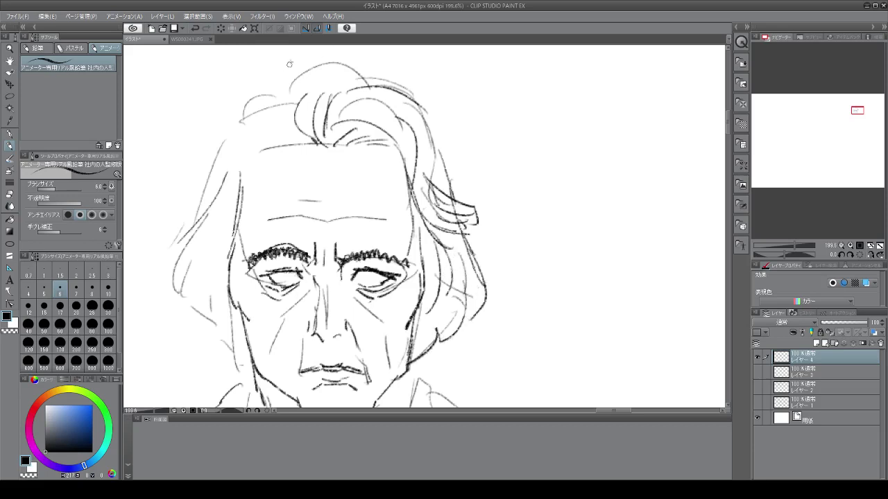
Draw the left-side hair from the crown and hairline down in wavy locks to the jaw.
left_click_drag(283, 87, 289, 139)
mouse_move(253, 149)
left_mouse_down()
mouse_move(196, 246)
mouse_move(186, 305)
mouse_move(207, 304)
mouse_move(211, 348)
mouse_move(226, 356)
left_mouse_up()
left_click_drag(205, 311, 256, 386)
left_click_drag(249, 378, 264, 384)
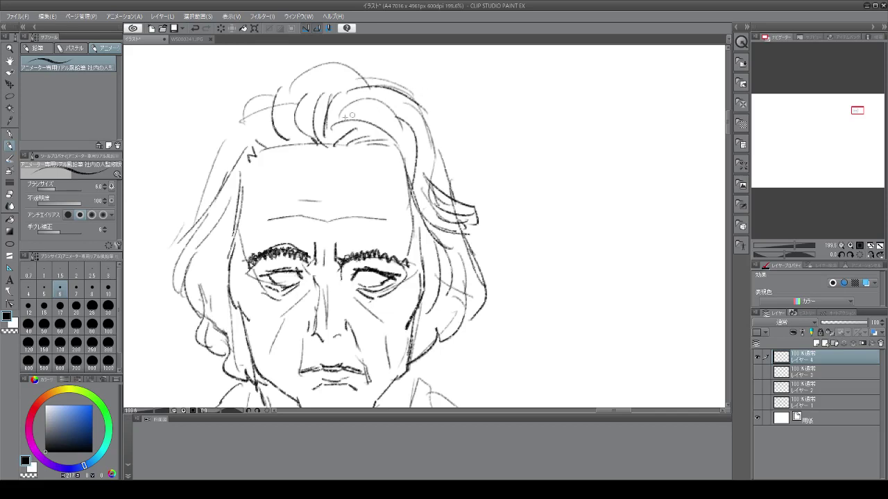
mouse_move(240, 121)
left_mouse_down()
mouse_move(228, 147)
mouse_move(271, 103)
left_mouse_up()
Erase the upper lids and inner eye outlines of both eyes, keeping the lower lid lines.
scroll(264, 120, "down", 3)
scroll(278, 146, "up", 5)
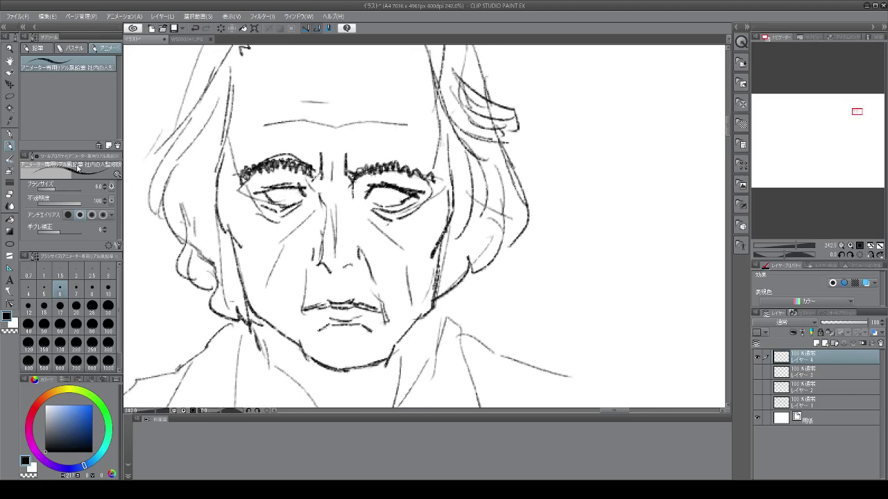
left_click(11, 195)
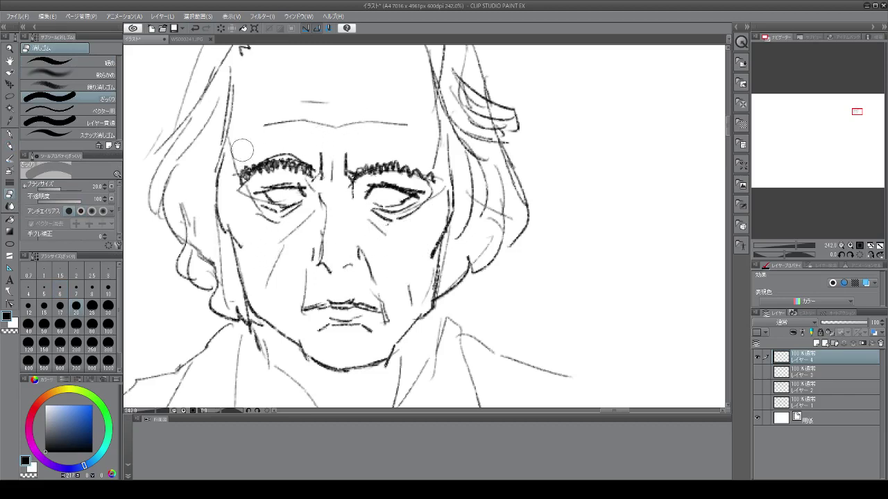
left_click_drag(271, 192, 305, 201)
mouse_move(388, 195)
left_mouse_down()
mouse_move(372, 196)
mouse_move(418, 194)
left_mouse_up()
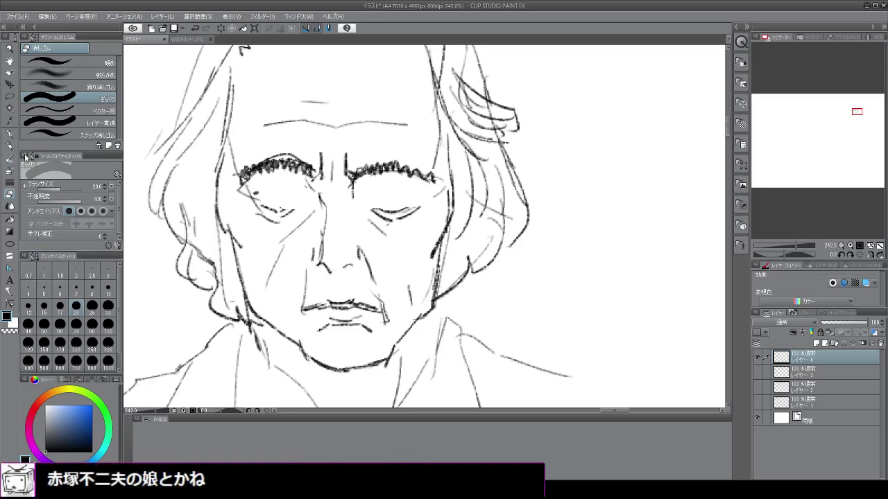
Redraw both eyes in pencil with new upper lids, lid creases and partly covered irises.
left_click(9, 136)
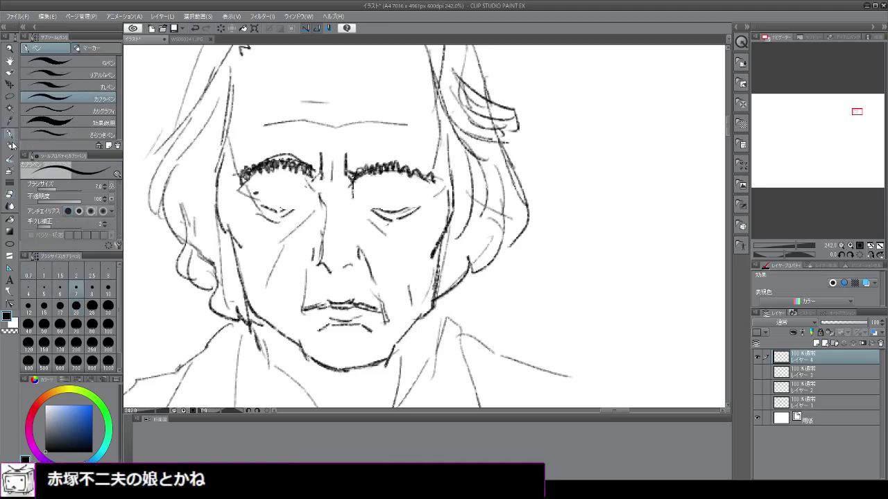
left_click(9, 147)
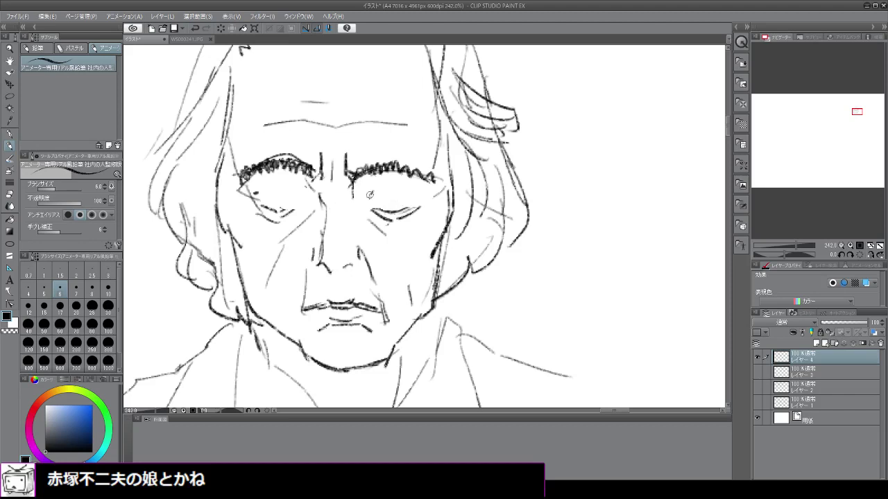
left_click_drag(366, 190, 414, 197)
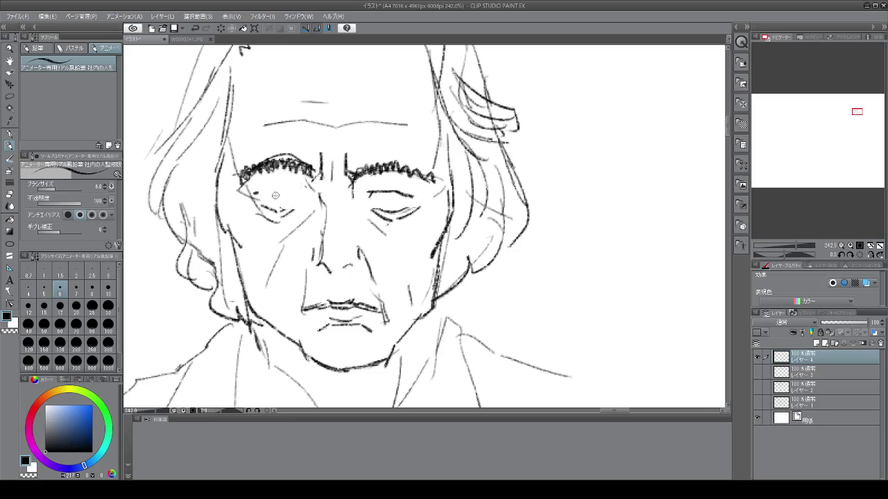
left_click_drag(260, 196, 295, 191)
key("ctrl+z")
left_click_drag(372, 182, 410, 190)
mouse_move(273, 184)
left_mouse_down()
mouse_move(261, 189)
mouse_move(298, 192)
mouse_move(294, 184)
left_mouse_up()
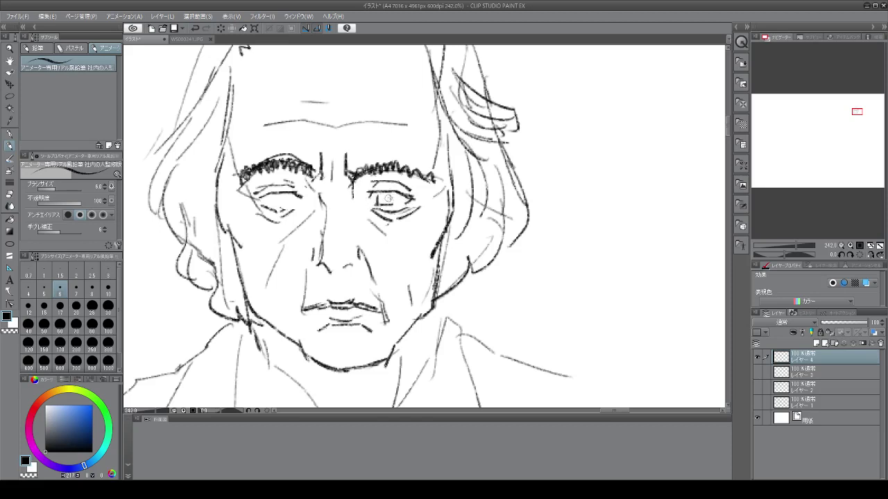
left_click_drag(263, 201, 293, 202)
left_click_drag(371, 202, 404, 201)
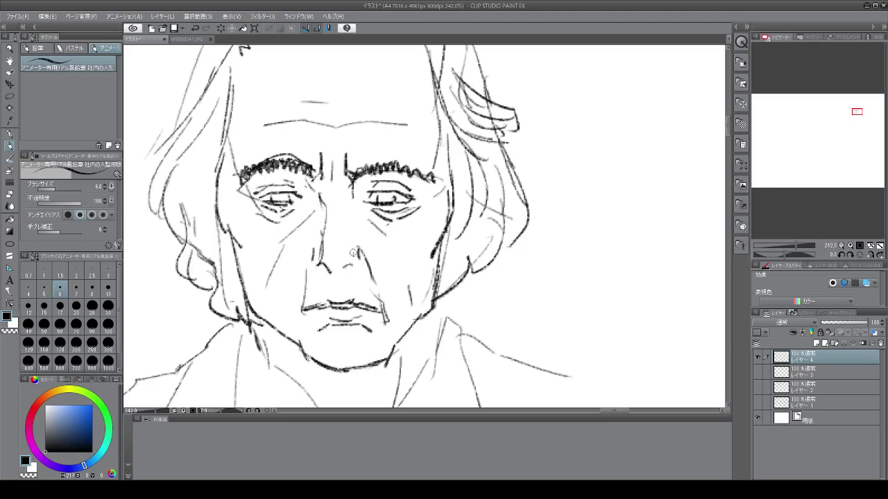
Define the nostril and nose wing, and add broken contour strokes from the left temple down to the cheek.
left_click_drag(344, 270, 352, 265)
left_click_drag(357, 250, 368, 271)
mouse_move(242, 70)
left_mouse_down()
mouse_move(238, 139)
mouse_move(245, 152)
mouse_move(234, 207)
mouse_move(254, 220)
mouse_move(252, 233)
mouse_move(270, 229)
mouse_move(261, 247)
mouse_move(274, 236)
mouse_move(290, 245)
mouse_move(258, 237)
mouse_move(259, 258)
mouse_move(242, 256)
mouse_move(258, 281)
left_mouse_up()
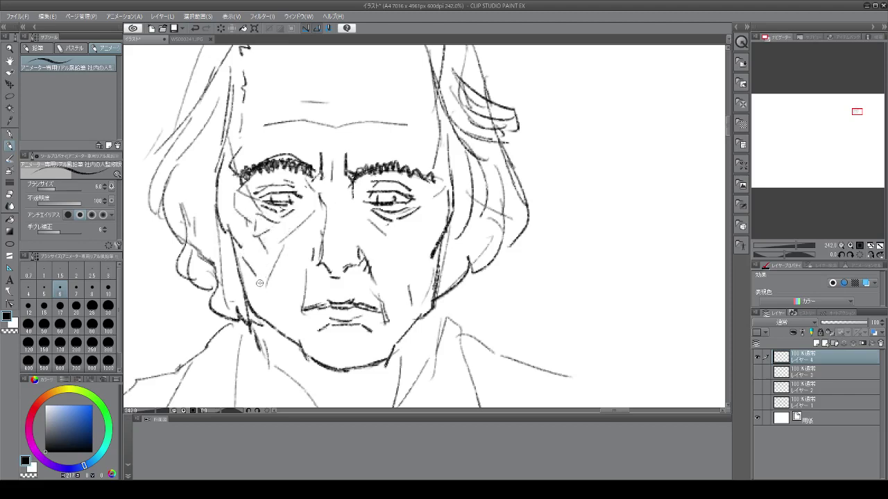
left_click_drag(285, 256, 265, 303)
Hatch diagonal shading over the left eye socket, along the side of the nose and down the left cheek.
mouse_move(261, 168)
left_mouse_down()
mouse_move(235, 204)
mouse_move(246, 215)
left_mouse_up()
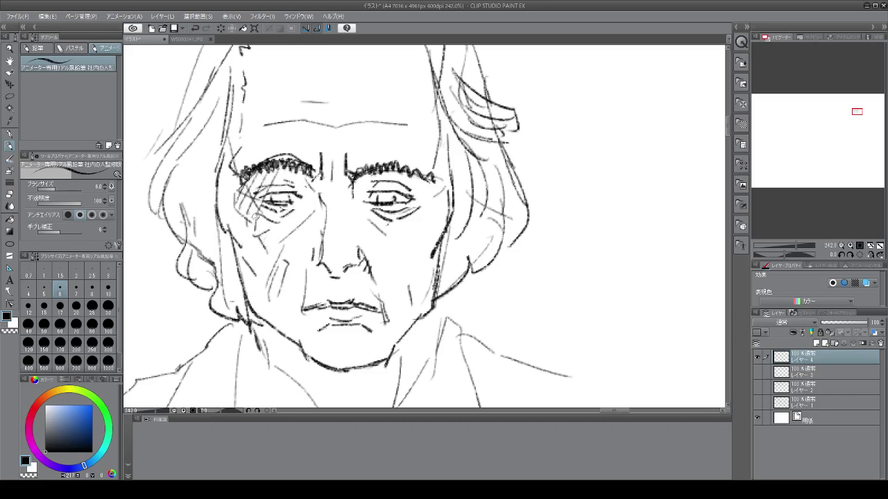
mouse_move(296, 161)
left_mouse_down()
mouse_move(264, 221)
mouse_move(276, 229)
left_mouse_up()
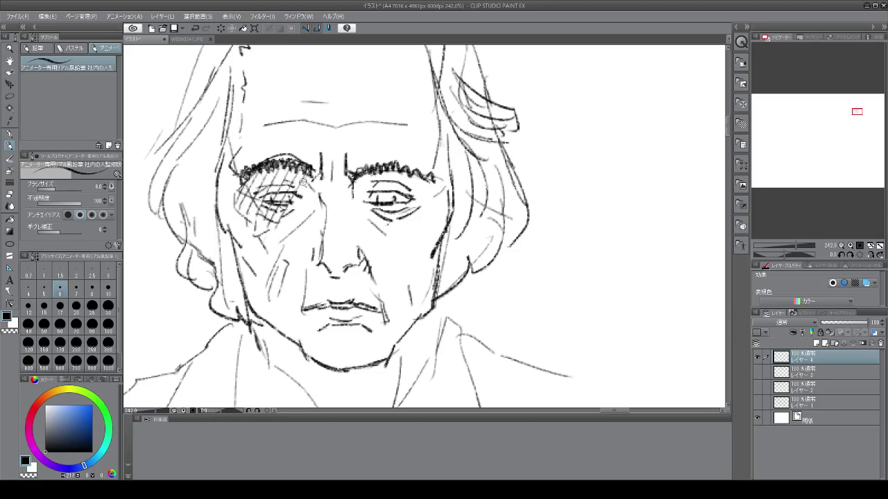
mouse_move(309, 181)
left_mouse_down()
mouse_move(280, 224)
mouse_move(292, 233)
left_mouse_up()
left_click_drag(329, 200, 316, 220)
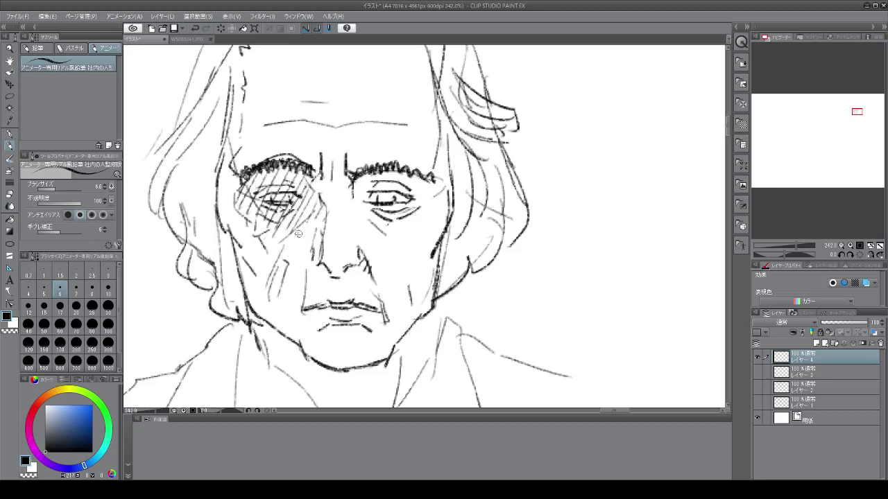
mouse_move(310, 225)
left_mouse_down()
mouse_move(285, 252)
mouse_move(285, 272)
left_mouse_up()
mouse_move(312, 254)
left_mouse_down()
mouse_move(287, 268)
mouse_move(307, 264)
mouse_move(312, 283)
mouse_move(293, 278)
mouse_move(306, 271)
mouse_move(278, 298)
mouse_move(302, 279)
mouse_move(275, 313)
left_mouse_up()
left_click_drag(303, 291, 281, 324)
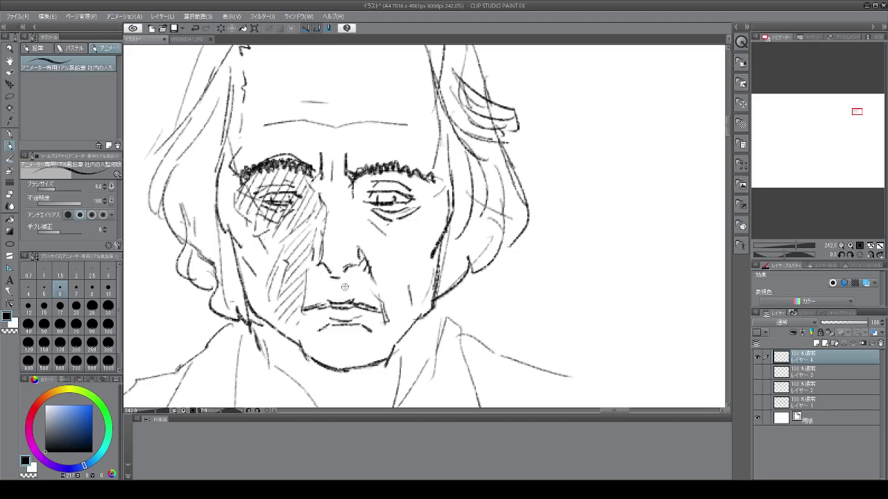
Hatch diagonal shading on the left part of the upper lip area and chin.
mouse_move(326, 266)
left_mouse_down()
mouse_move(307, 305)
mouse_move(319, 296)
left_mouse_up()
mouse_move(338, 281)
left_mouse_down()
mouse_move(315, 308)
mouse_move(325, 306)
left_mouse_up()
mouse_move(347, 290)
left_mouse_down()
mouse_move(323, 332)
mouse_move(337, 326)
mouse_move(315, 313)
mouse_move(330, 330)
mouse_move(370, 337)
mouse_move(327, 358)
left_mouse_up()
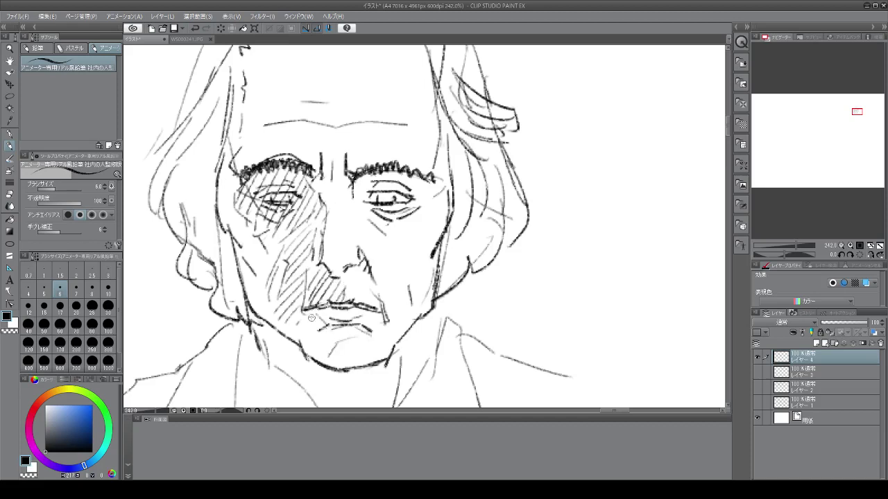
mouse_move(316, 314)
left_mouse_down()
mouse_move(298, 339)
mouse_move(304, 345)
left_mouse_up()
left_click_drag(326, 320, 310, 356)
mouse_move(333, 329)
left_mouse_down()
mouse_move(312, 359)
mouse_move(330, 344)
left_mouse_up()
left_click_drag(359, 329, 337, 351)
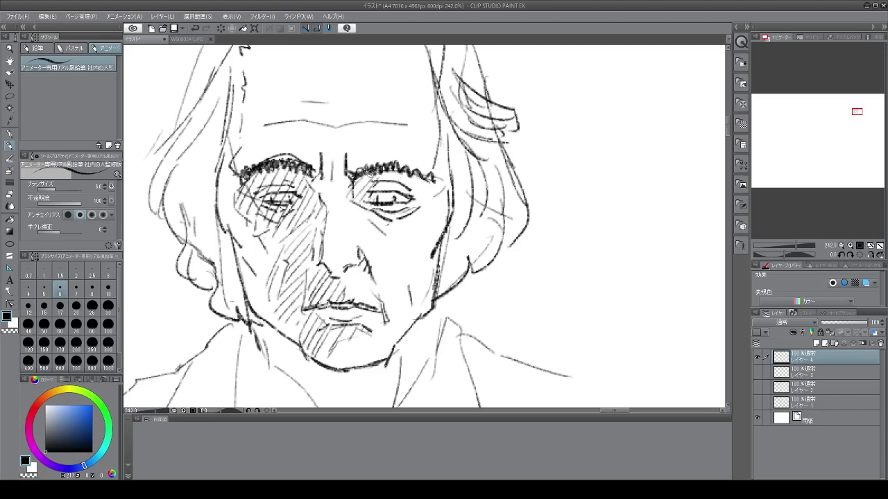
Hatch diagonal shading under the right eyebrow, beneath the right eye and on the right cheek.
mouse_move(373, 173)
left_mouse_down()
mouse_move(355, 196)
mouse_move(392, 181)
mouse_move(430, 198)
left_mouse_up()
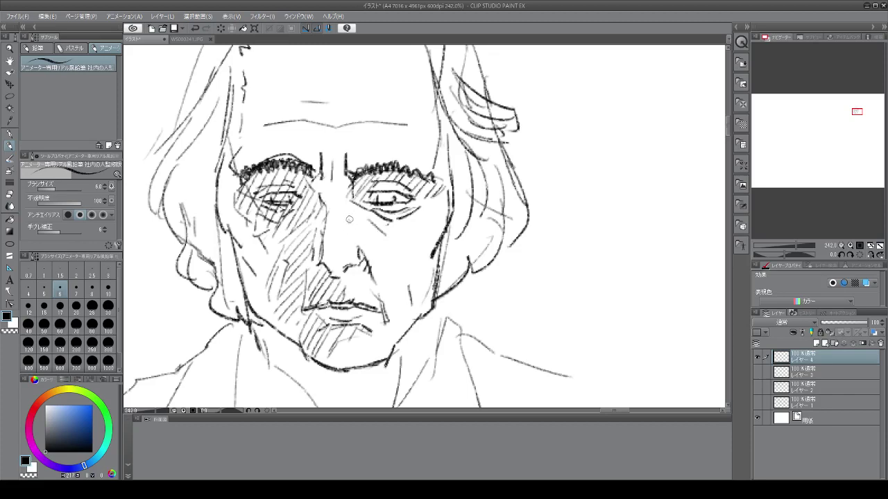
mouse_move(359, 205)
left_mouse_down()
mouse_move(355, 228)
mouse_move(409, 246)
left_mouse_up()
mouse_move(427, 229)
left_mouse_down()
mouse_move(397, 263)
mouse_move(409, 263)
mouse_move(415, 295)
left_mouse_up()
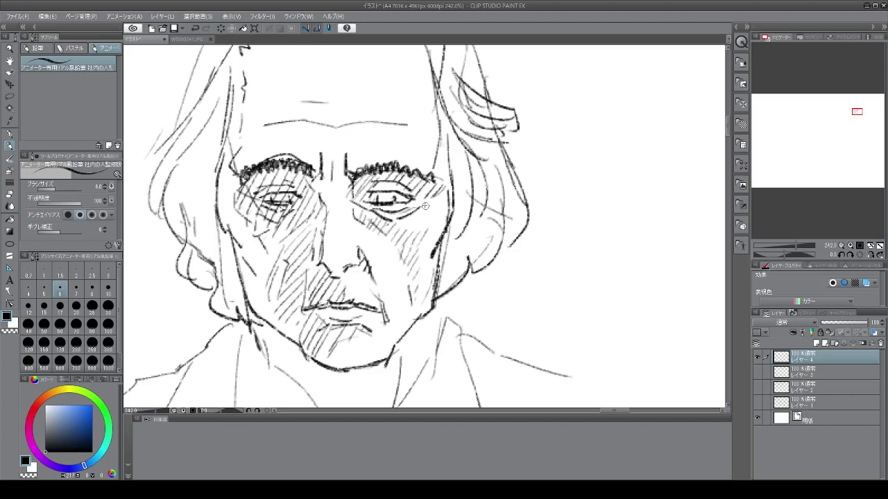
Outline and hatch the shadow on the left side of the forehead down to the eyebrow, adding short strokes near the central crease.
scroll(426, 206, "down", 2)
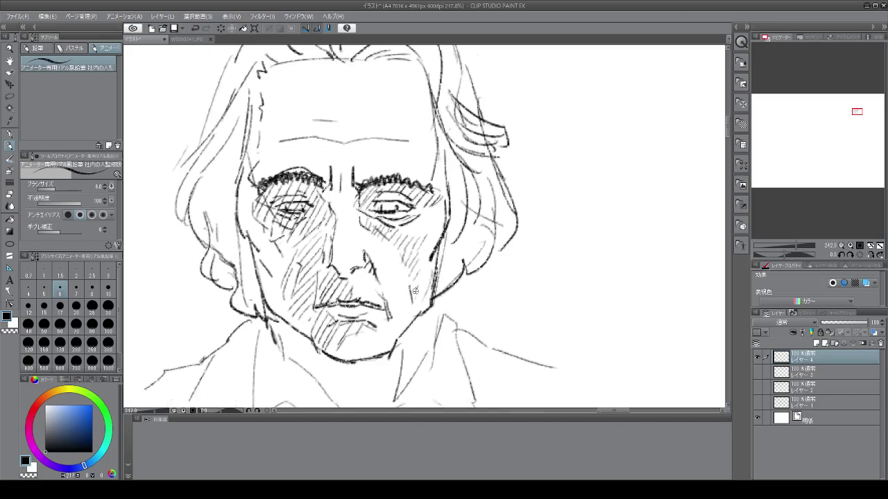
scroll(321, 114, "up", 1)
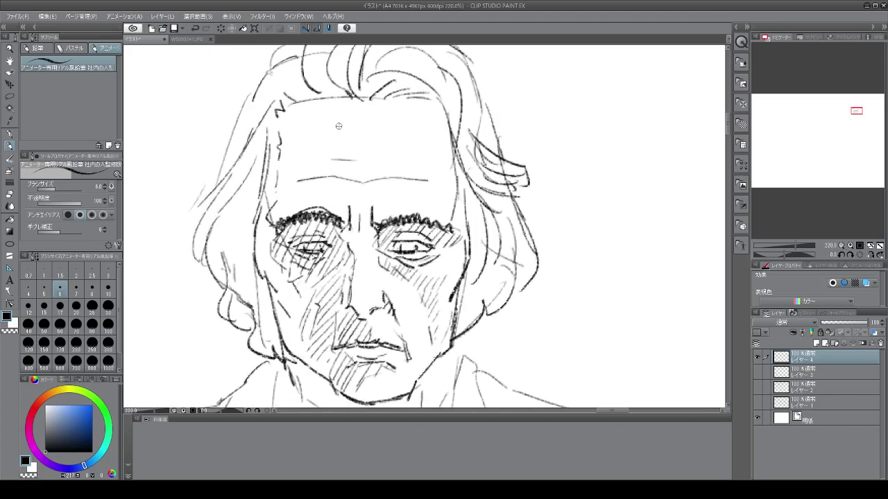
left_click_drag(333, 108, 337, 159)
left_click_drag(309, 106, 285, 136)
left_click_drag(314, 111, 283, 169)
left_click_drag(324, 128, 287, 177)
mouse_move(333, 132)
left_mouse_down()
mouse_move(299, 177)
mouse_move(319, 159)
mouse_move(328, 179)
mouse_move(341, 171)
mouse_move(334, 179)
mouse_move(243, 224)
mouse_move(277, 202)
left_mouse_up()
mouse_move(286, 195)
left_mouse_down()
mouse_move(266, 219)
mouse_move(273, 226)
left_mouse_up()
mouse_move(311, 186)
left_mouse_down()
mouse_move(287, 224)
mouse_move(303, 213)
left_mouse_up()
mouse_move(337, 183)
left_mouse_down()
mouse_move(318, 209)
mouse_move(325, 215)
left_mouse_up()
left_click_drag(340, 197, 331, 212)
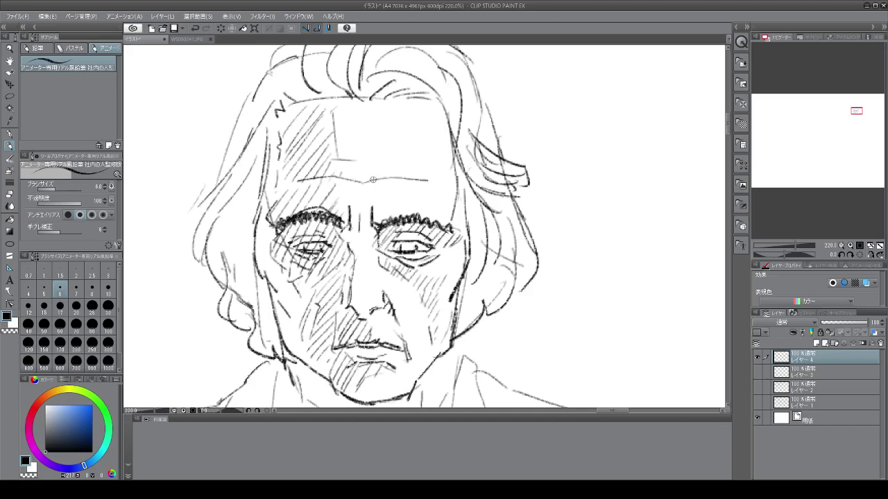
mouse_move(365, 164)
left_mouse_down()
mouse_move(360, 179)
mouse_move(373, 179)
left_mouse_up()
Add flowing strands to the forelock and down the right temple into the flipped locks.
mouse_move(372, 69)
left_mouse_down()
mouse_move(432, 57)
mouse_move(437, 99)
left_mouse_up()
mouse_move(414, 63)
left_mouse_down()
mouse_move(384, 82)
mouse_move(430, 77)
mouse_move(415, 75)
mouse_move(379, 99)
mouse_move(386, 73)
mouse_move(362, 101)
mouse_move(372, 73)
left_mouse_up()
left_click_drag(433, 98, 445, 122)
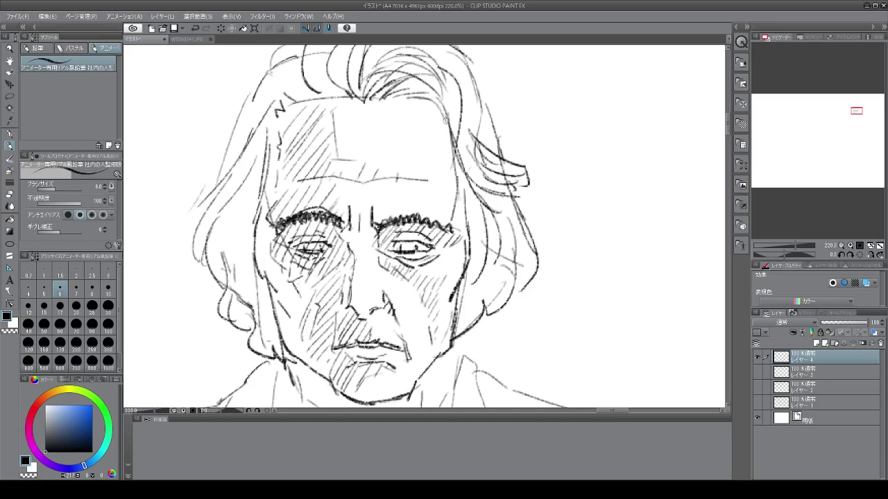
left_click_drag(440, 75, 446, 143)
mouse_move(449, 105)
left_mouse_down()
mouse_move(448, 154)
mouse_move(472, 209)
left_mouse_up()
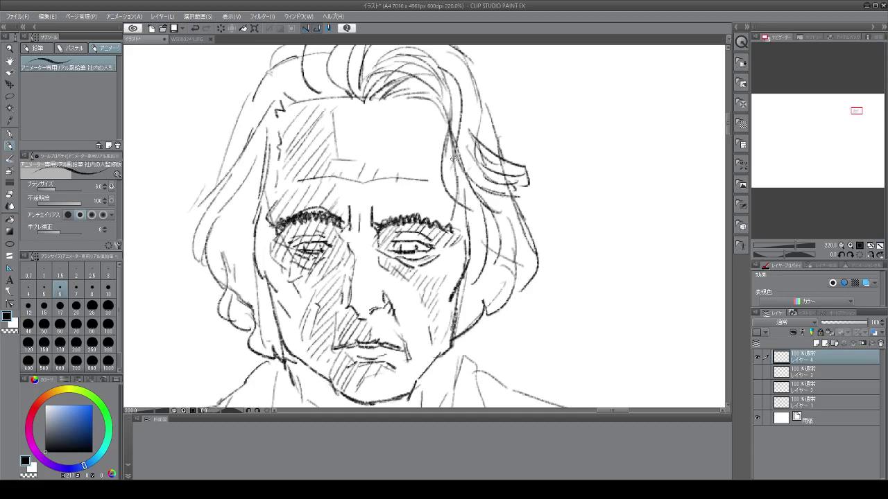
left_click_drag(453, 156, 504, 209)
mouse_move(470, 144)
left_mouse_down()
mouse_move(513, 183)
mouse_move(463, 177)
mouse_move(471, 170)
mouse_move(492, 184)
mouse_move(482, 207)
left_mouse_up()
mouse_move(451, 164)
left_mouse_down()
mouse_move(497, 211)
mouse_move(492, 258)
left_mouse_up()
Hatch dark shading into the hair beside the right cheek and jaw, and shade the left-side locks with diagonal strokes.
left_click_drag(477, 206, 461, 222)
left_click_drag(477, 209, 462, 234)
mouse_move(481, 216)
left_mouse_down()
mouse_move(464, 241)
mouse_move(455, 300)
left_mouse_up()
left_click_drag(474, 279, 459, 298)
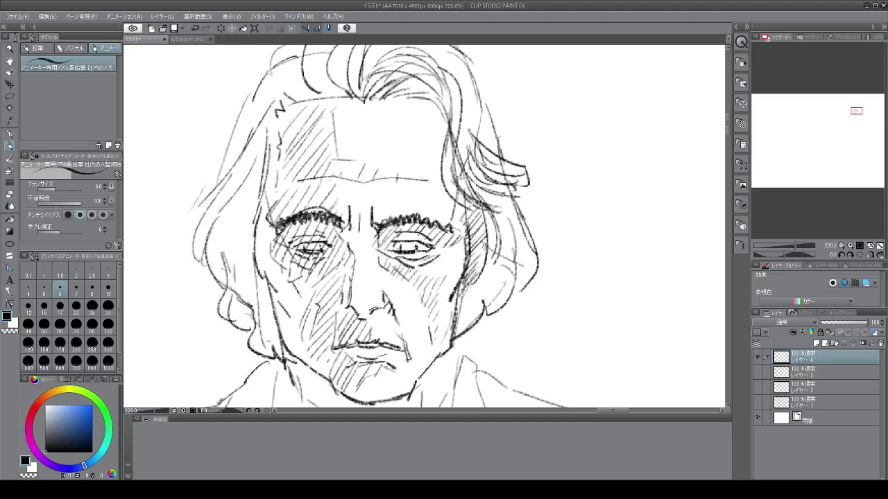
mouse_move(489, 243)
left_mouse_down()
mouse_move(468, 271)
mouse_move(483, 292)
left_mouse_up()
left_click_drag(516, 267, 453, 330)
mouse_move(474, 286)
left_mouse_down()
mouse_move(459, 305)
mouse_move(459, 336)
left_mouse_up()
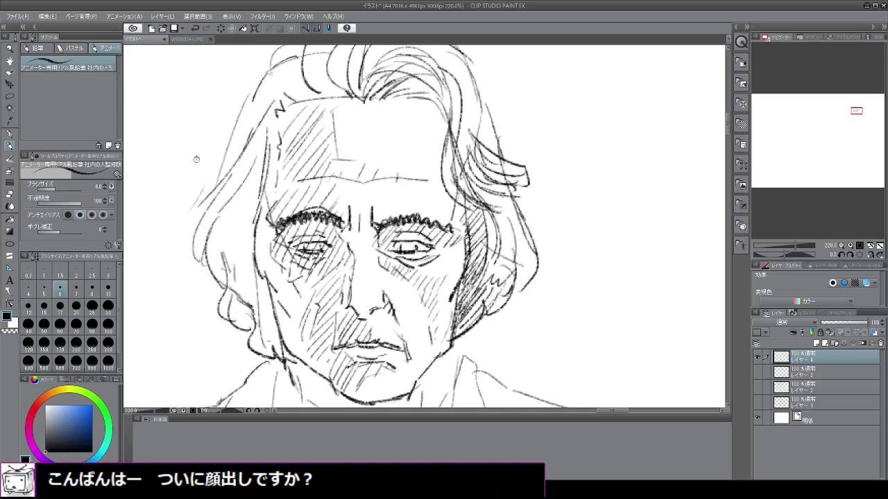
mouse_move(240, 190)
left_mouse_down()
mouse_move(218, 261)
mouse_move(229, 262)
left_mouse_up()
mouse_move(258, 202)
left_mouse_down()
mouse_move(240, 250)
mouse_move(253, 274)
mouse_move(241, 299)
mouse_move(262, 339)
left_mouse_up()
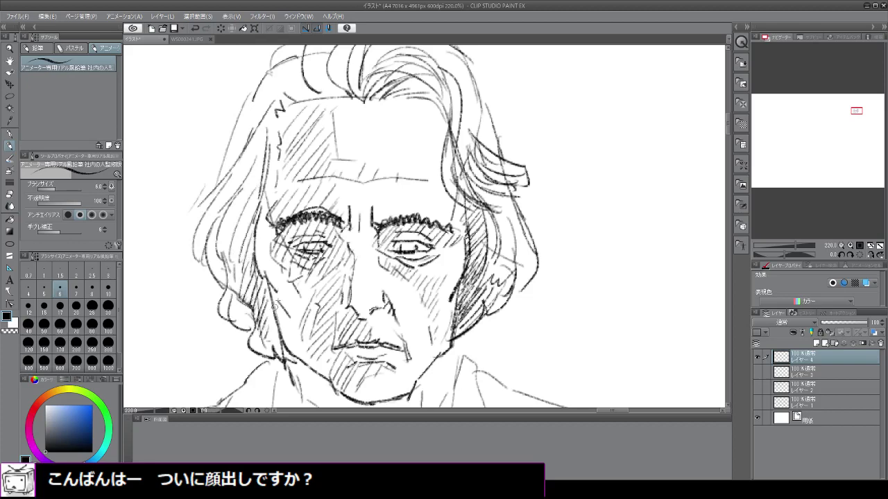
Hatch the shadow on the neck beneath the jaw and strengthen the lines around the right eye.
scroll(383, 240, "down", 3)
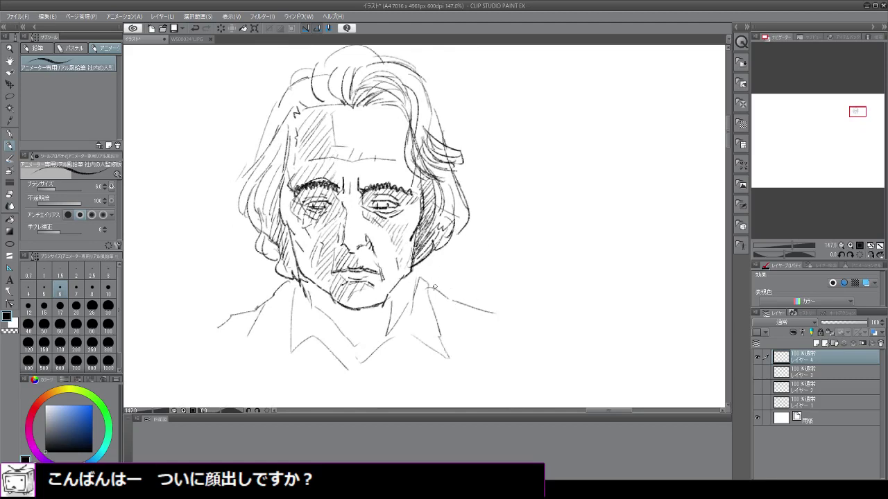
left_click_drag(381, 322, 353, 347)
left_click_drag(371, 305, 358, 351)
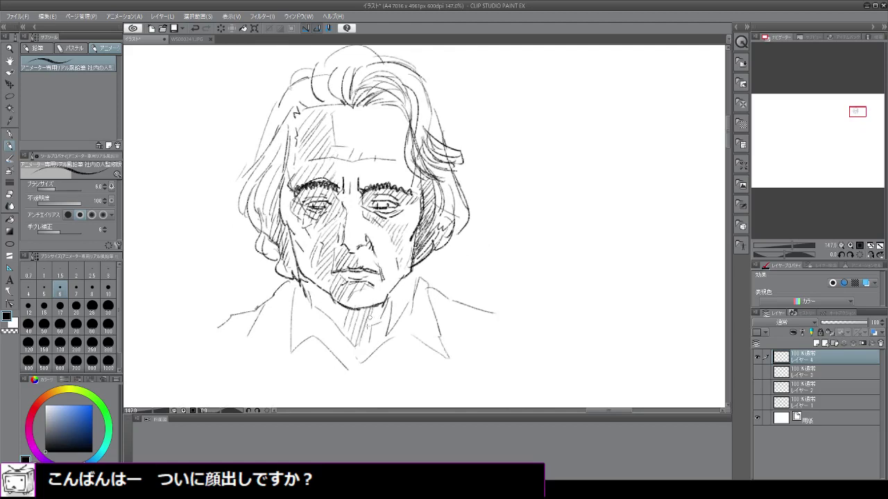
left_click_drag(323, 292, 316, 305)
left_click_drag(329, 294, 327, 313)
left_click_drag(340, 303, 339, 321)
left_click_drag(349, 312, 344, 326)
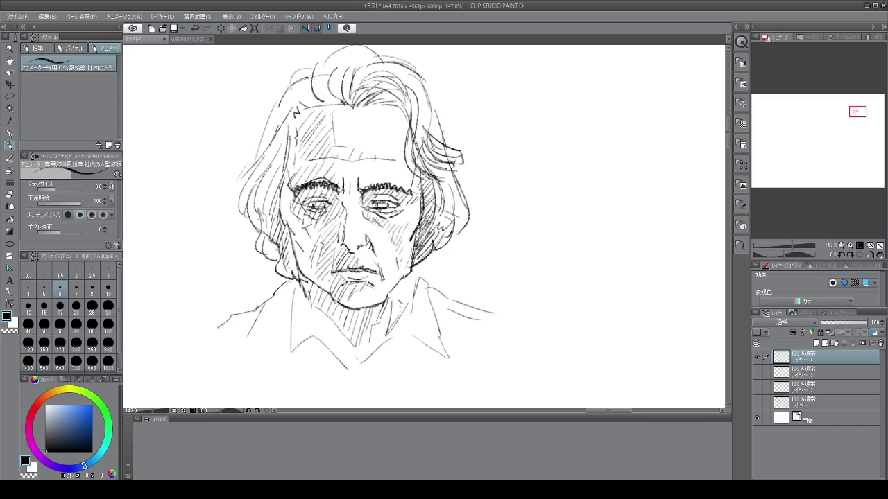
mouse_move(365, 206)
left_mouse_down()
mouse_move(389, 220)
mouse_move(412, 204)
left_mouse_up()
Start a second head in the blank area beside the portrait, sketching a right-facing profile from forehead through nose and lips to chin.
scroll(355, 221, "down", 3)
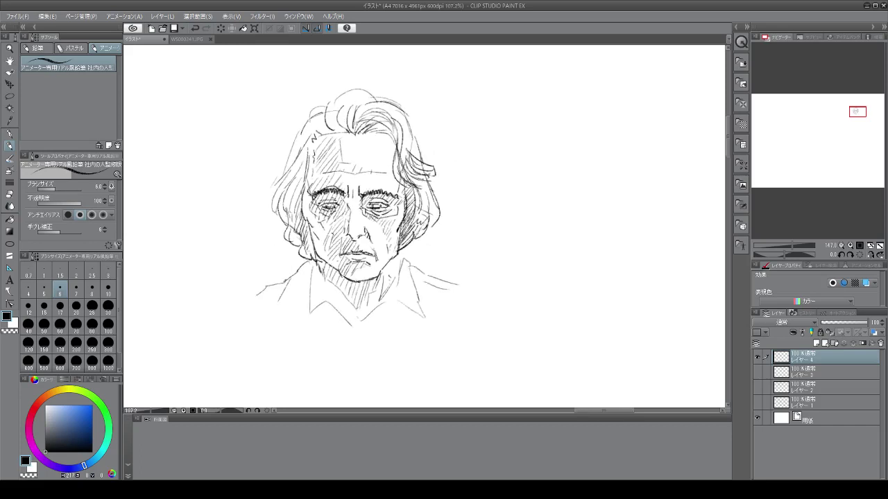
scroll(273, 168, "up", 2)
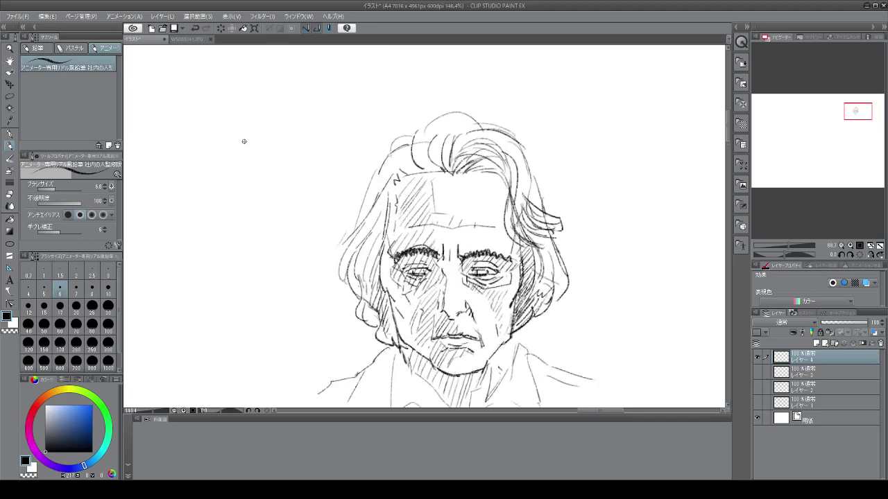
scroll(243, 140, "down", 2)
scroll(608, 166, "down", 1)
scroll(654, 113, "up", 5)
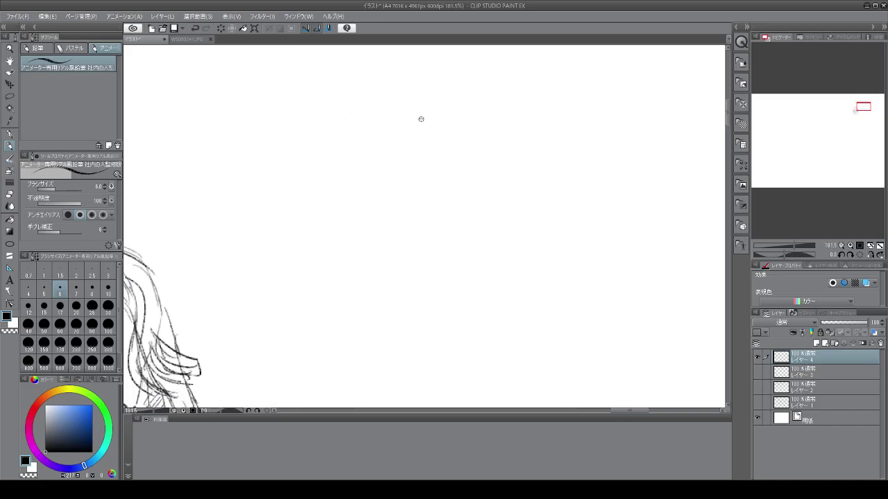
mouse_move(360, 83)
left_mouse_down()
mouse_move(382, 110)
mouse_move(374, 100)
mouse_move(386, 141)
left_mouse_up()
mouse_move(381, 109)
left_mouse_down()
mouse_move(392, 143)
mouse_move(387, 173)
mouse_move(388, 165)
mouse_move(409, 199)
mouse_move(408, 209)
mouse_move(397, 184)
mouse_move(410, 205)
mouse_move(405, 216)
mouse_move(377, 213)
left_mouse_up()
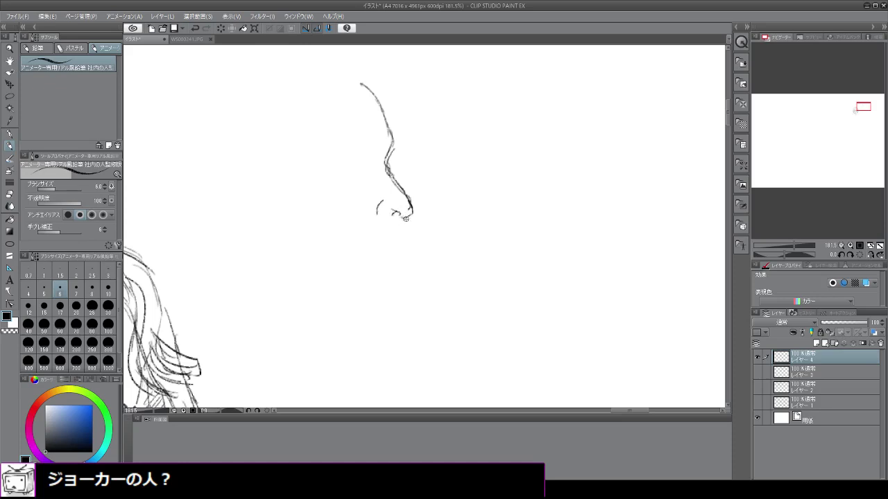
left_click_drag(405, 219, 373, 246)
left_click_drag(392, 267, 380, 296)
mouse_move(391, 260)
left_mouse_down()
mouse_move(394, 294)
mouse_move(373, 298)
left_mouse_up()
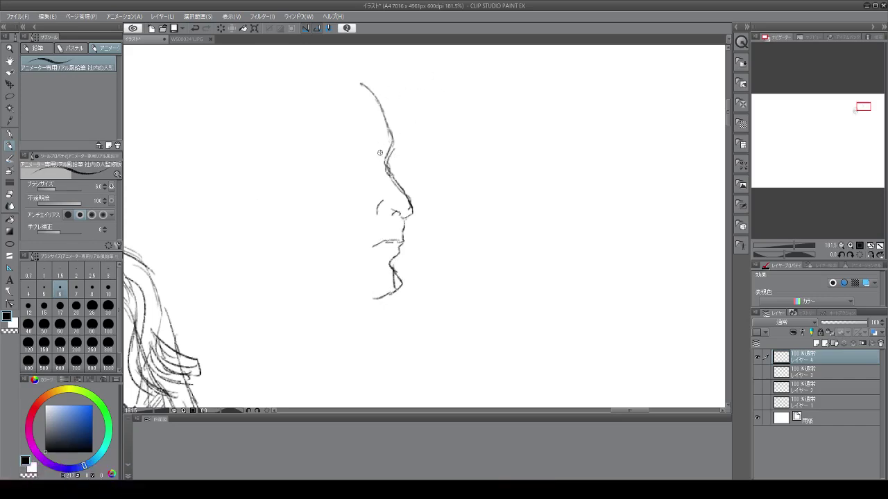
Sketch the profile head's brow, eye, jagged hairline, ear and jaw, extending the line down to the neck.
mouse_move(380, 149)
left_mouse_down()
mouse_move(351, 144)
mouse_move(377, 158)
mouse_move(357, 182)
left_mouse_up()
left_click_drag(314, 68, 360, 86)
mouse_move(276, 79)
left_mouse_down()
mouse_move(293, 77)
mouse_move(277, 94)
mouse_move(294, 102)
mouse_move(279, 128)
mouse_move(294, 129)
mouse_move(280, 145)
mouse_move(291, 165)
mouse_move(256, 191)
mouse_move(282, 175)
mouse_move(283, 189)
left_mouse_up()
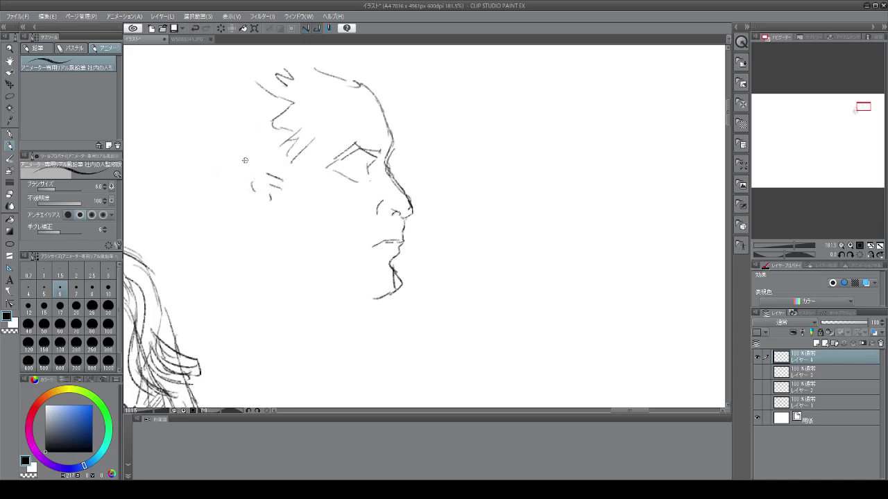
mouse_move(254, 174)
left_mouse_down()
mouse_move(231, 217)
mouse_move(236, 233)
mouse_move(281, 250)
mouse_move(307, 280)
mouse_move(325, 285)
mouse_move(366, 291)
mouse_move(404, 276)
mouse_move(401, 287)
mouse_move(345, 315)
mouse_move(329, 343)
left_mouse_up()
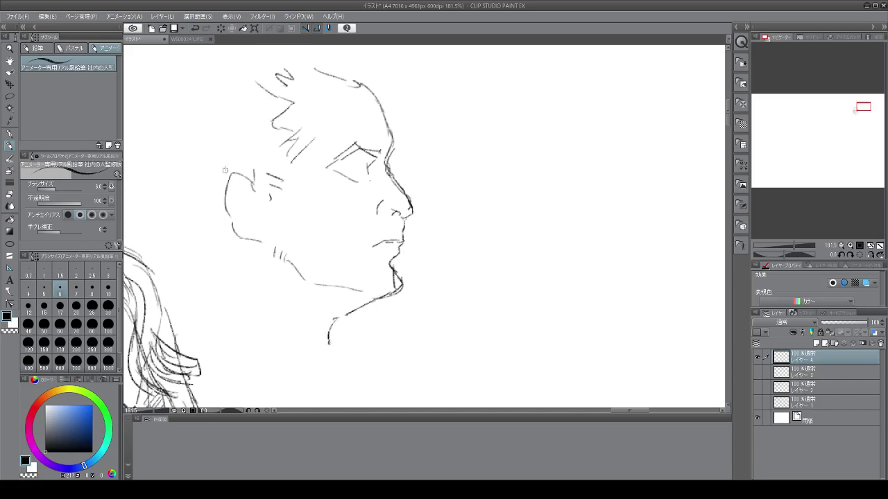
Sketch loose hair strands above and behind the profile head's ear and at the nape, plus a small lock over the forehead.
mouse_move(174, 103)
left_mouse_down()
mouse_move(159, 146)
mouse_move(237, 105)
left_mouse_up()
left_click_drag(196, 128, 207, 126)
mouse_move(230, 93)
left_mouse_down()
mouse_move(189, 147)
mouse_move(200, 143)
left_mouse_up()
mouse_move(254, 117)
left_mouse_down()
mouse_move(186, 164)
mouse_move(212, 156)
mouse_move(198, 222)
left_mouse_up()
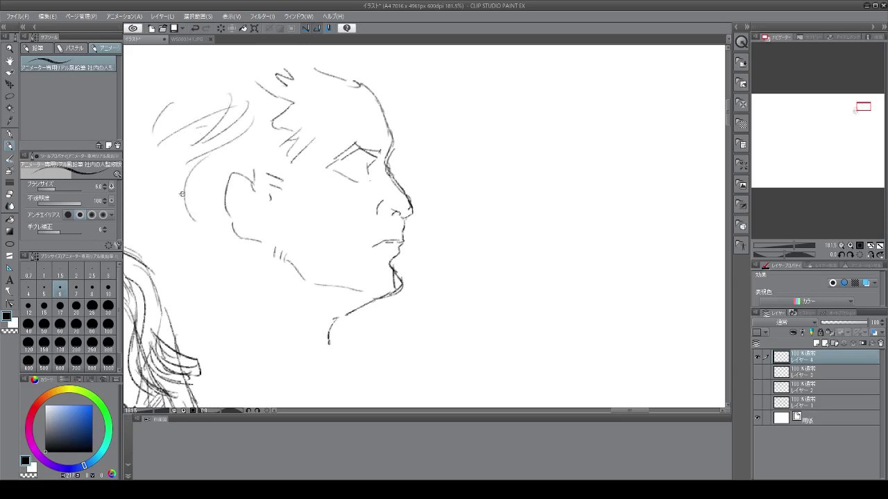
mouse_move(240, 242)
left_mouse_down()
mouse_move(206, 269)
mouse_move(175, 258)
left_mouse_up()
mouse_move(353, 59)
left_mouse_down()
mouse_move(361, 80)
mouse_move(346, 77)
mouse_move(394, 101)
left_mouse_up()
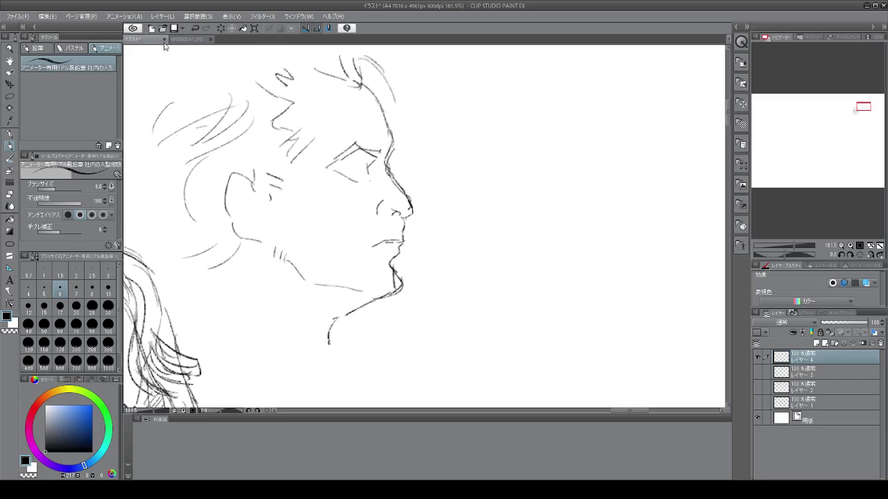
Outline the profile head's swept-back hair across the crown and down the back of the head with loose wavy strokes.
left_click_drag(165, 72, 164, 79)
scroll(341, 200, "up", 1)
scroll(340, 200, "down", 5)
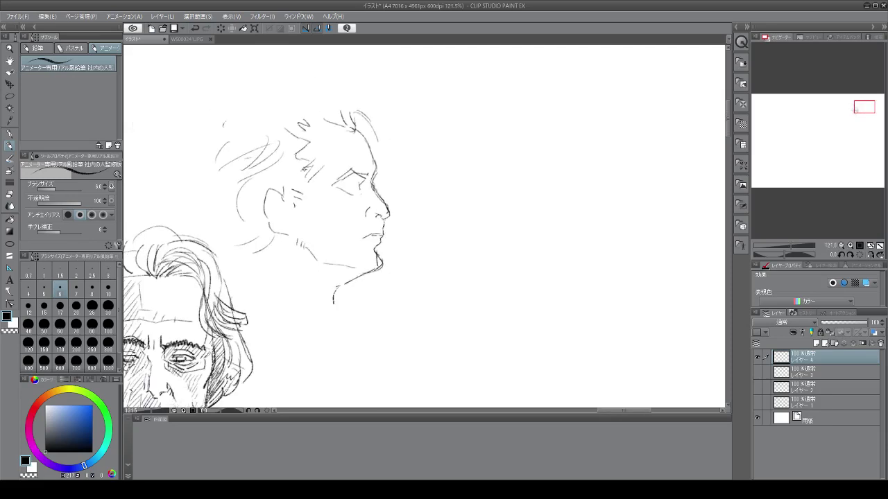
scroll(243, 64, "up", 2)
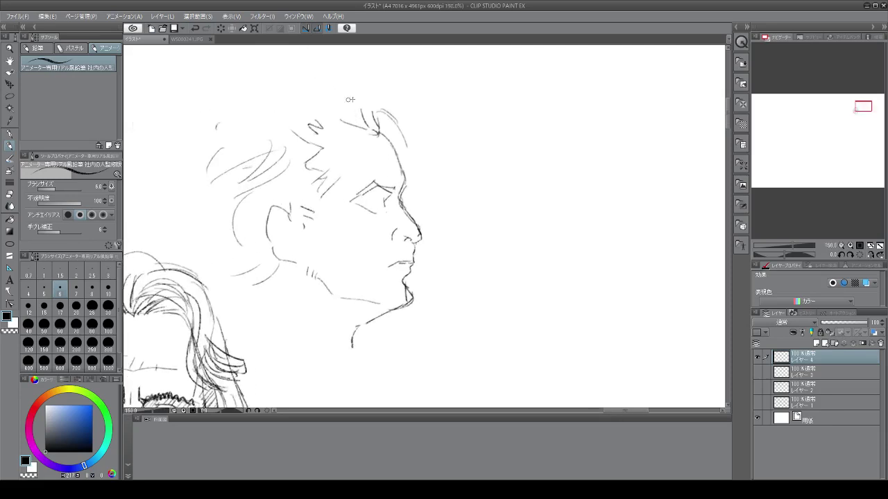
mouse_move(248, 97)
left_mouse_down()
mouse_move(351, 81)
mouse_move(363, 117)
left_mouse_up()
mouse_move(335, 87)
left_mouse_down()
mouse_move(345, 119)
mouse_move(379, 92)
left_mouse_up()
mouse_move(288, 83)
left_mouse_down()
mouse_move(297, 88)
mouse_move(236, 103)
mouse_move(183, 165)
mouse_move(157, 176)
left_mouse_up()
mouse_move(197, 148)
left_mouse_down()
mouse_move(156, 226)
mouse_move(187, 242)
left_mouse_up()
left_click_drag(186, 193, 200, 227)
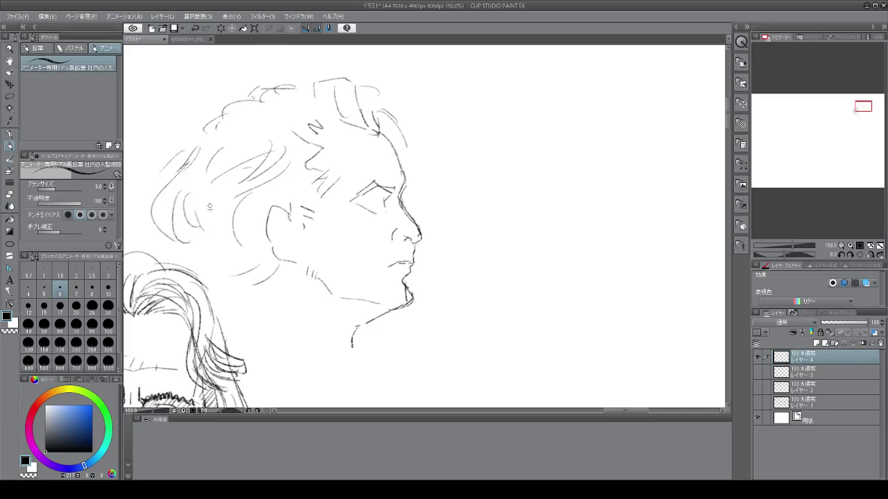
mouse_move(213, 186)
left_mouse_down()
mouse_move(207, 233)
mouse_move(191, 255)
mouse_move(175, 258)
left_mouse_up()
Sketch the profile head's neck lines and open shirt collar below the jaw, extending one line toward the shoulder.
mouse_move(277, 280)
left_mouse_down()
mouse_move(251, 308)
mouse_move(322, 357)
left_mouse_up()
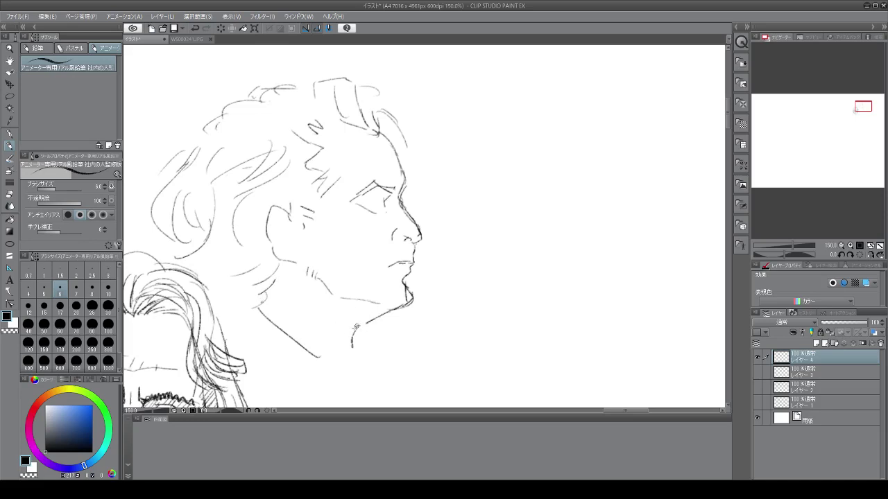
left_click_drag(358, 324, 352, 333)
left_click_drag(346, 335, 345, 361)
mouse_move(352, 335)
left_mouse_down()
mouse_move(377, 356)
mouse_move(292, 377)
mouse_move(341, 368)
mouse_move(338, 386)
left_mouse_up()
left_click_drag(244, 321, 292, 382)
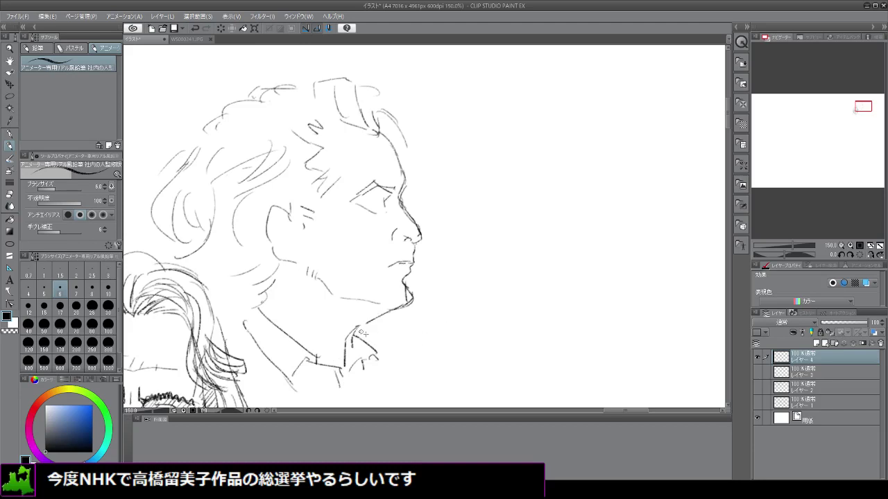
left_click_drag(362, 334, 417, 375)
Fill in the profile head's eyebrow, darken the eyelids and iris, and hatch the shadow around the eye socket.
scroll(278, 199, "up", 5)
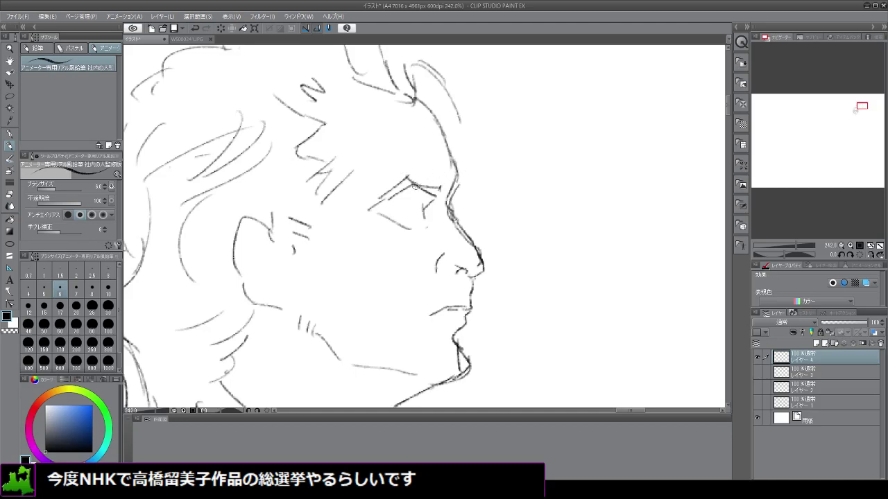
mouse_move(414, 186)
left_mouse_down()
mouse_move(441, 190)
mouse_move(396, 179)
mouse_move(365, 206)
mouse_move(423, 198)
left_mouse_up()
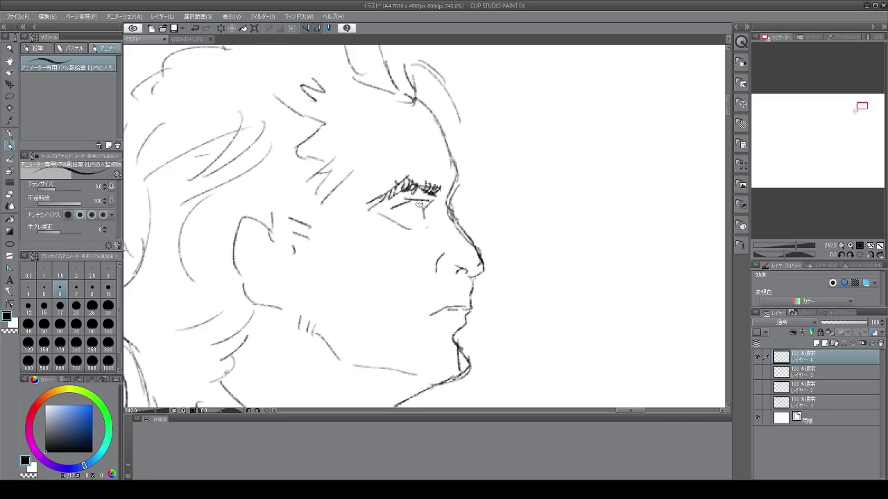
left_click_drag(423, 200, 421, 219)
mouse_move(413, 199)
left_mouse_down()
mouse_move(390, 209)
mouse_move(416, 223)
left_mouse_up()
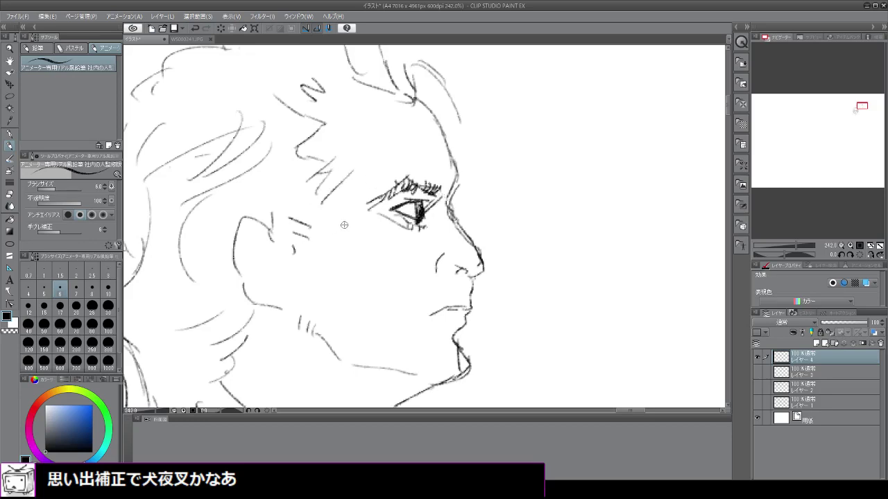
left_click_drag(369, 216, 385, 213)
mouse_move(386, 213)
left_mouse_down()
mouse_move(371, 220)
mouse_move(374, 215)
left_mouse_up()
mouse_move(400, 194)
left_mouse_down()
mouse_move(387, 206)
mouse_move(410, 189)
mouse_move(439, 194)
left_mouse_up()
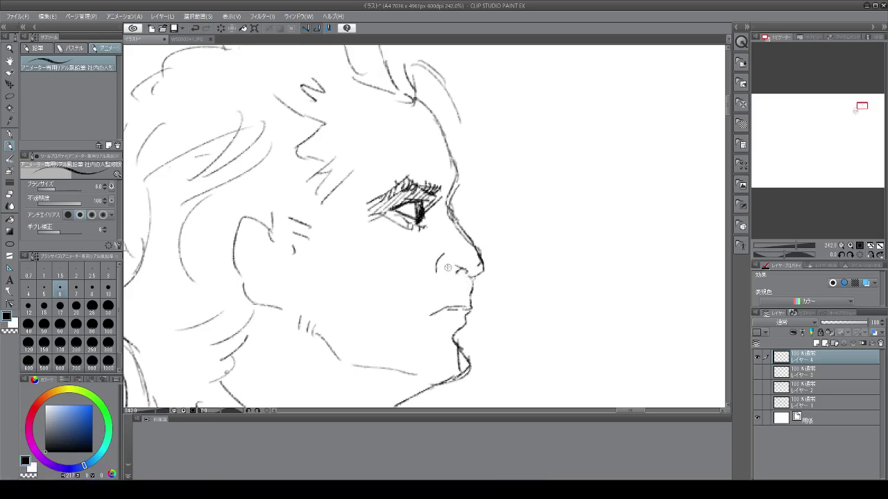
Strengthen the profile's nostril, nose tip and lips, and add the fold from the nose to the corner of the mouth.
left_click_drag(446, 270, 464, 276)
mouse_move(457, 270)
left_mouse_down()
mouse_move(488, 269)
mouse_move(461, 277)
mouse_move(469, 312)
mouse_move(456, 330)
mouse_move(435, 314)
mouse_move(464, 305)
mouse_move(443, 310)
left_mouse_up()
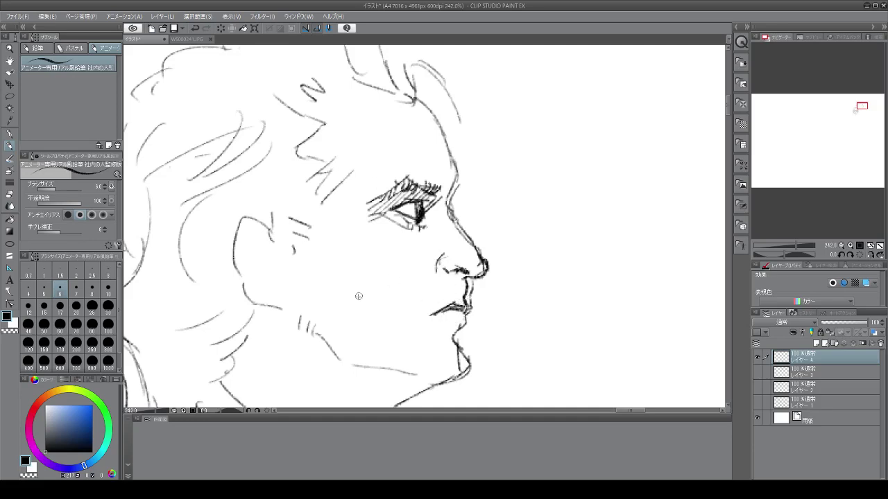
left_click_drag(443, 251, 434, 259)
left_click_drag(428, 282, 415, 312)
left_click_drag(428, 314, 420, 332)
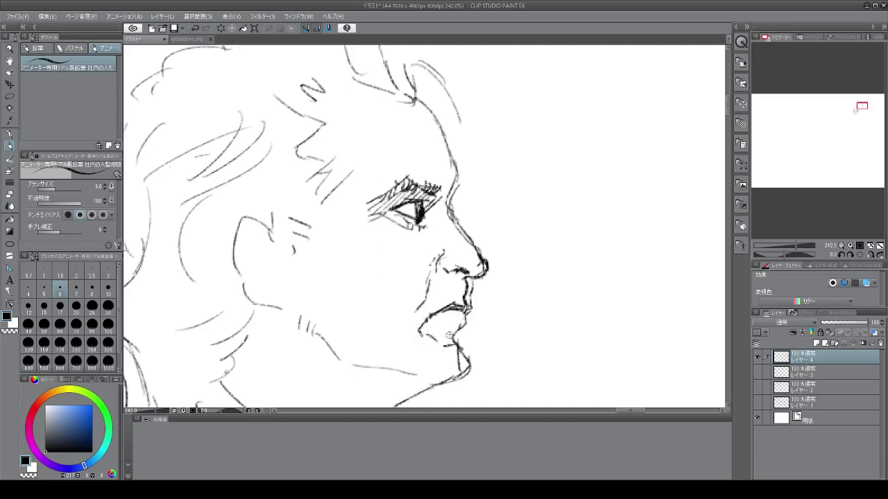
Darken the profile head's chin and jaw line, and redraw the ear with a heavier rim and inner folds.
left_click_drag(299, 309, 320, 331)
mouse_move(469, 360)
left_mouse_down()
mouse_move(449, 389)
mouse_move(392, 405)
left_mouse_up()
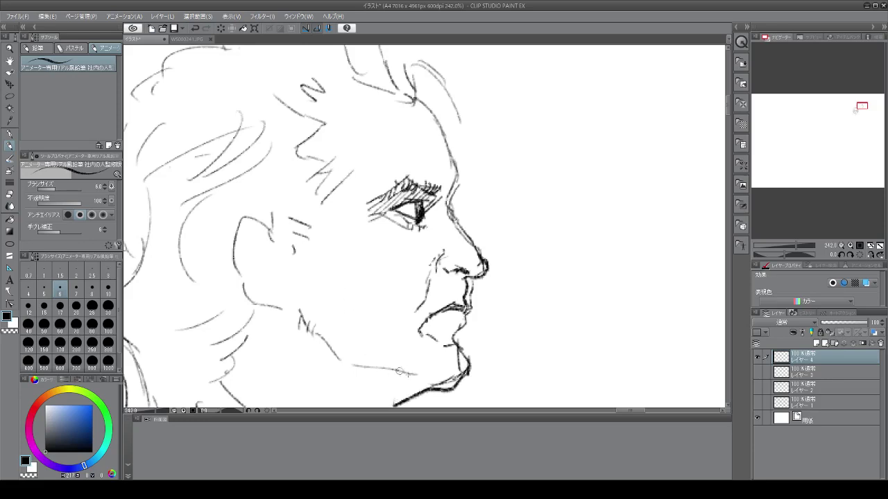
left_click_drag(399, 371, 423, 381)
mouse_move(233, 244)
left_mouse_down()
mouse_move(241, 282)
mouse_move(281, 290)
mouse_move(286, 310)
left_mouse_up()
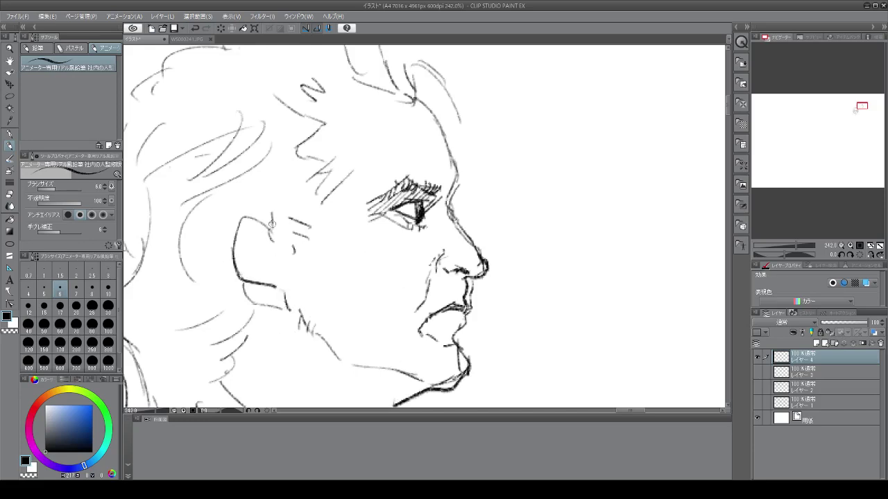
mouse_move(230, 222)
left_mouse_down()
mouse_move(255, 203)
mouse_move(243, 208)
mouse_move(228, 250)
mouse_move(240, 226)
mouse_move(254, 217)
mouse_move(238, 244)
mouse_move(262, 228)
left_mouse_up()
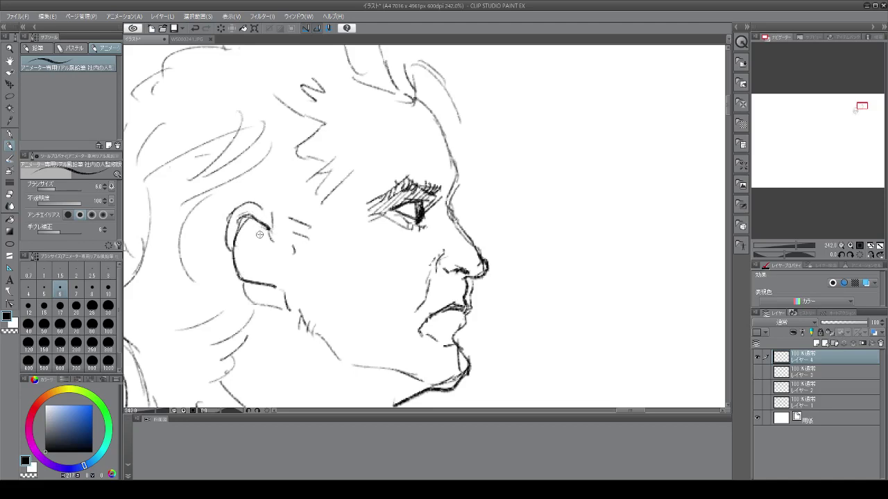
mouse_move(268, 225)
left_mouse_down()
mouse_move(252, 251)
mouse_move(269, 263)
left_mouse_up()
Add forehead wrinkles to the profile head and strengthen the contour from the hairline to the bridge of the nose.
left_click_drag(386, 141, 409, 136)
left_click_drag(421, 123, 446, 121)
left_click_drag(417, 89, 438, 119)
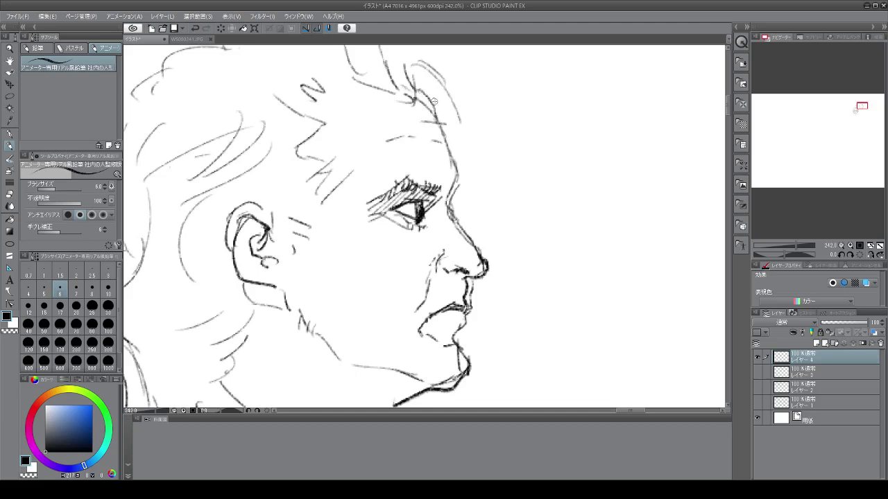
mouse_move(452, 169)
left_mouse_down()
mouse_move(460, 188)
mouse_move(447, 206)
left_mouse_up()
Draw darker hair strands at the temple and over the ear, define the earlobe, and add pointed locks at the nape.
mouse_move(323, 136)
left_mouse_down()
mouse_move(287, 162)
mouse_move(322, 147)
mouse_move(263, 181)
mouse_move(302, 167)
mouse_move(281, 182)
mouse_move(296, 179)
mouse_move(255, 198)
left_mouse_up()
mouse_move(237, 169)
left_mouse_down()
mouse_move(278, 217)
mouse_move(239, 232)
left_mouse_up()
mouse_move(241, 198)
left_mouse_down()
mouse_move(279, 228)
mouse_move(260, 241)
mouse_move(249, 269)
mouse_move(284, 298)
mouse_move(248, 297)
left_mouse_up()
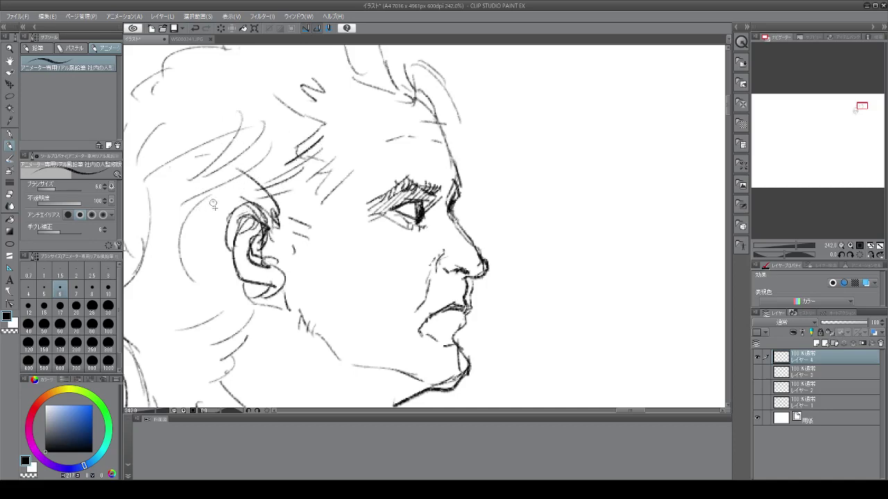
left_click_drag(211, 201, 225, 251)
mouse_move(146, 320)
left_mouse_down()
mouse_move(199, 310)
mouse_move(177, 329)
left_mouse_up()
left_click_drag(243, 298, 212, 356)
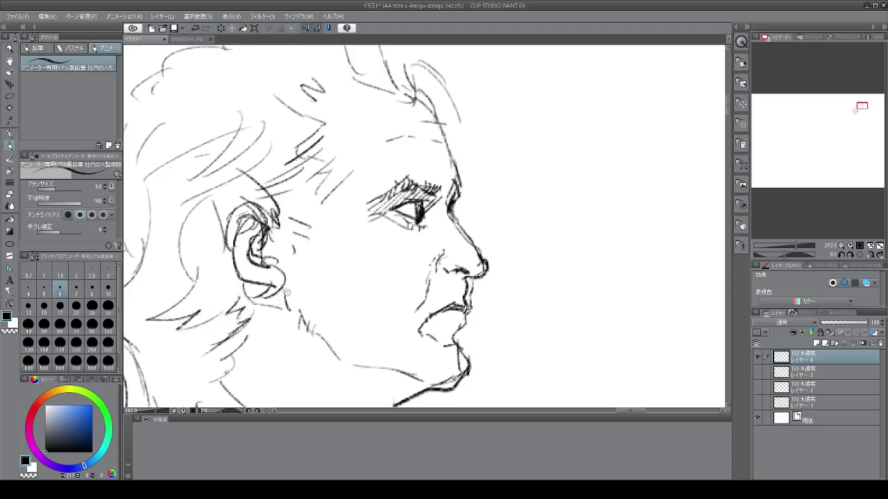
Hatch parallel diagonal strokes along the underside of the profile head's jaw from the earlobe to the chin.
left_click_drag(286, 291, 265, 318)
left_click_drag(293, 302, 271, 339)
left_click_drag(302, 311, 292, 347)
mouse_move(317, 328)
left_mouse_down()
mouse_move(300, 352)
mouse_move(307, 356)
left_mouse_up()
mouse_move(333, 334)
left_mouse_down()
mouse_move(317, 362)
mouse_move(324, 368)
left_mouse_up()
mouse_move(352, 347)
left_mouse_down()
mouse_move(334, 376)
mouse_move(343, 383)
left_mouse_up()
mouse_move(369, 359)
left_mouse_down()
mouse_move(341, 393)
mouse_move(351, 399)
left_mouse_up()
left_click_drag(385, 367, 359, 404)
mouse_move(392, 370)
left_mouse_down()
mouse_move(367, 407)
mouse_move(376, 406)
left_mouse_up()
left_click_drag(409, 375, 393, 407)
left_click_drag(415, 389, 398, 407)
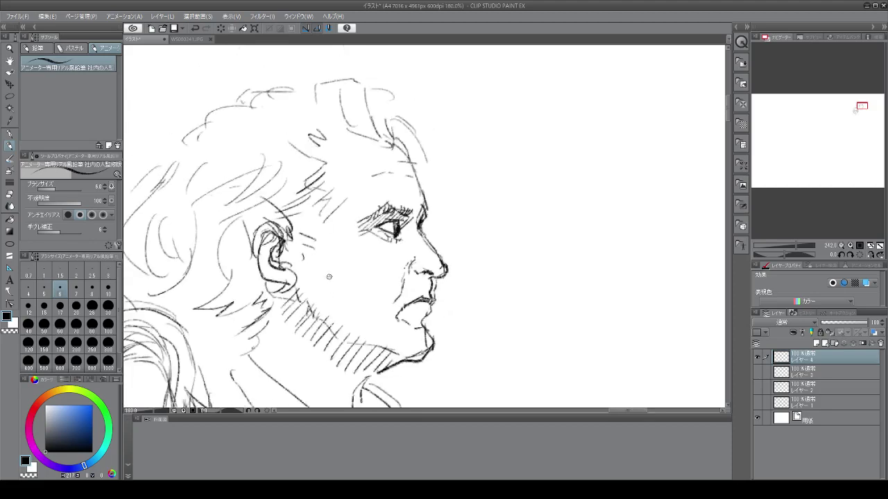
Add short shading strokes beside the profile's nose and hatch the hollow of the cheek in front of the ear.
scroll(334, 290, "down", 4)
scroll(346, 231, "up", 1)
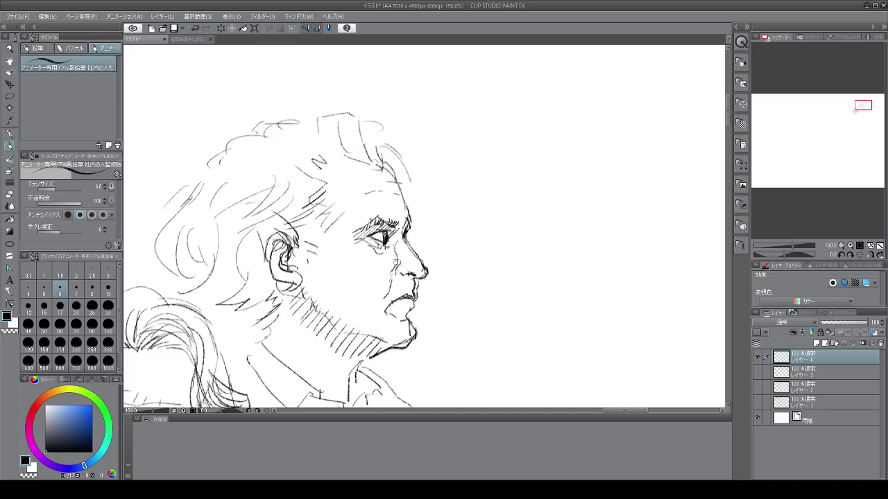
left_click_drag(405, 257, 401, 268)
left_click_drag(323, 255, 322, 269)
left_click_drag(328, 258, 331, 279)
left_click_drag(337, 263, 336, 282)
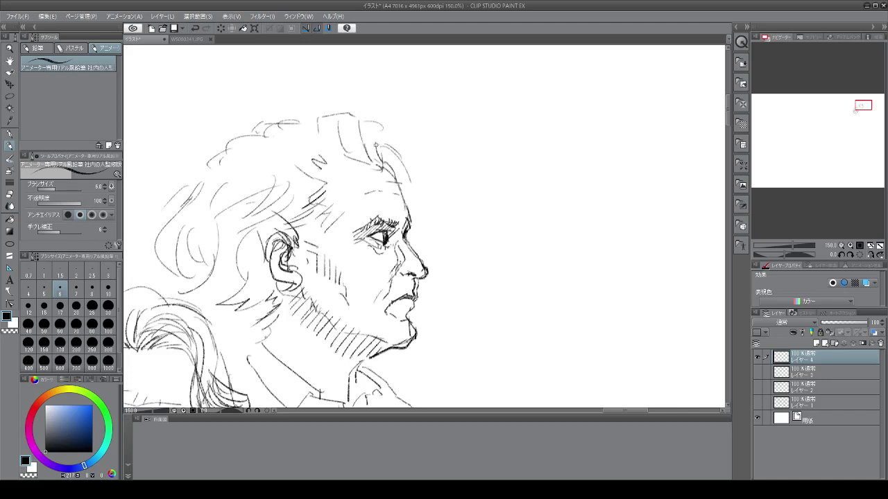
Darken the strands of the profile head's forelock above the forehead.
left_click_drag(380, 118, 375, 169)
left_click_drag(354, 126, 360, 161)
left_click_drag(390, 132, 404, 165)
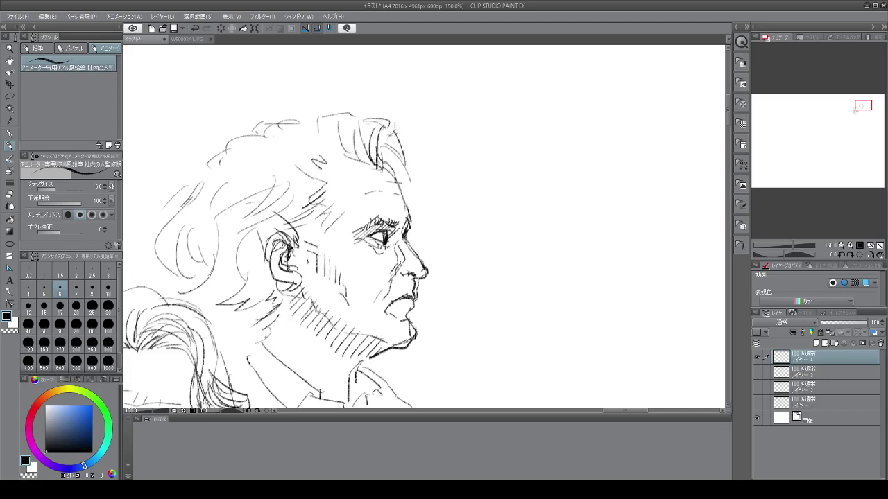
Start a third head in the blank area beside the profile, sketching the top of the skull, the forehead edge and both brows.
scroll(358, 149, "down", 4)
scroll(458, 264, "up", 2)
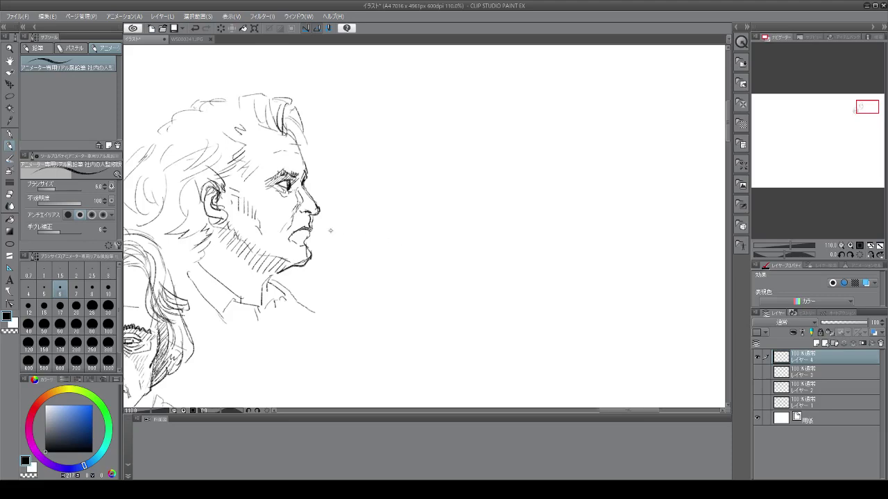
scroll(287, 207, "down", 5)
scroll(369, 312, "up", 8)
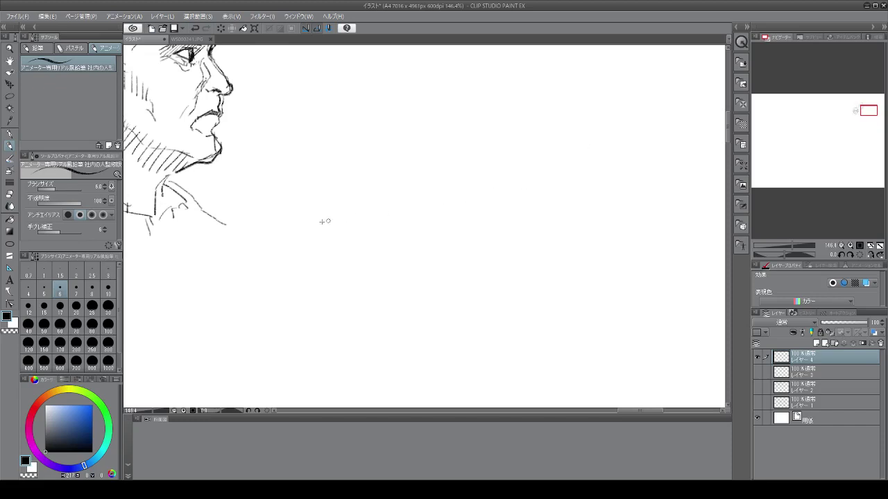
mouse_move(269, 197)
left_mouse_down()
mouse_move(361, 184)
mouse_move(385, 240)
left_mouse_up()
mouse_move(367, 192)
left_mouse_down()
mouse_move(387, 232)
mouse_move(377, 238)
mouse_move(381, 231)
mouse_move(357, 242)
left_mouse_up()
mouse_move(299, 236)
left_mouse_down()
mouse_move(328, 229)
mouse_move(278, 236)
mouse_move(294, 244)
mouse_move(320, 226)
left_mouse_up()
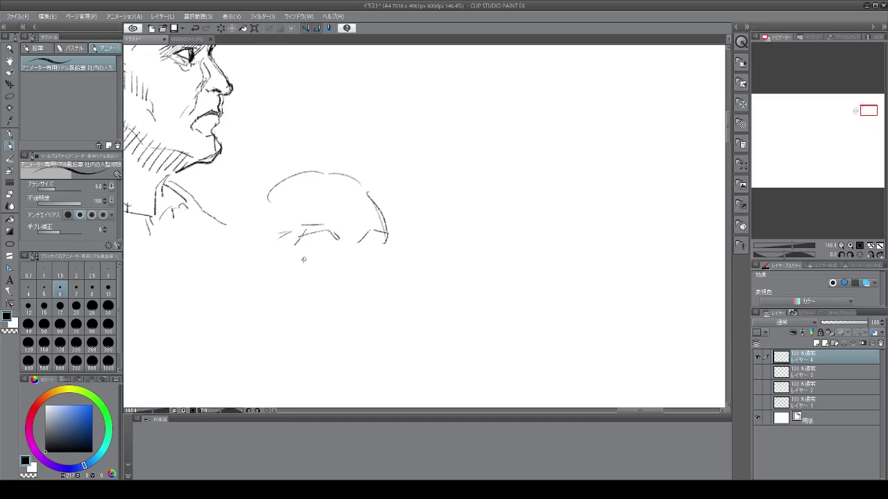
Sketch the third head's eye socket, nose and far cheek contour in three-quarter view.
mouse_move(305, 232)
left_mouse_down()
mouse_move(281, 251)
mouse_move(314, 267)
left_mouse_up()
left_click_drag(367, 234, 375, 256)
left_click_drag(371, 266, 362, 277)
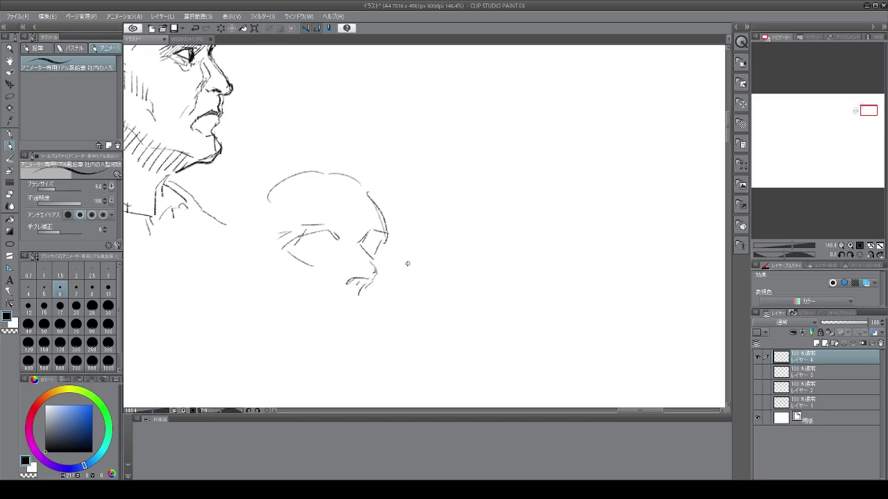
mouse_move(385, 251)
left_mouse_down()
mouse_move(393, 282)
mouse_move(398, 274)
mouse_move(389, 310)
left_mouse_up()
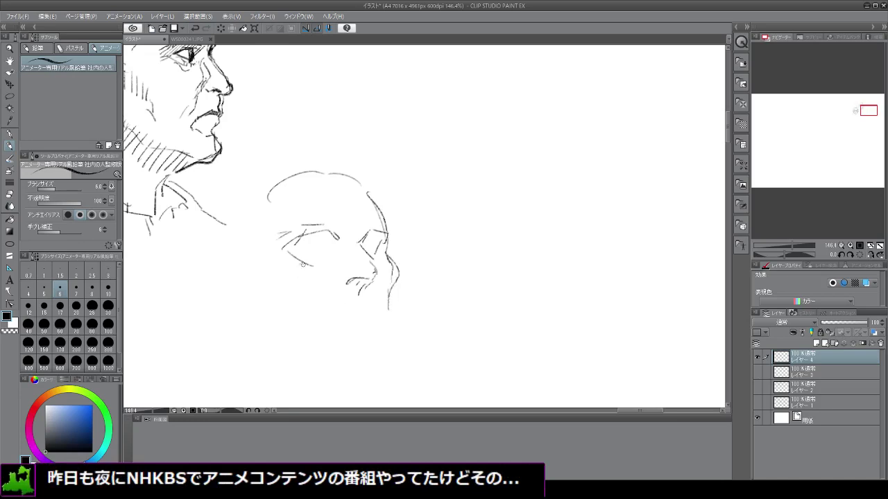
Sketch the third head's cheekbone, mouth, chin and jaw line.
left_click_drag(277, 276, 290, 286)
left_click_drag(352, 309, 382, 310)
left_click_drag(331, 319, 383, 312)
left_click_drag(390, 294, 394, 351)
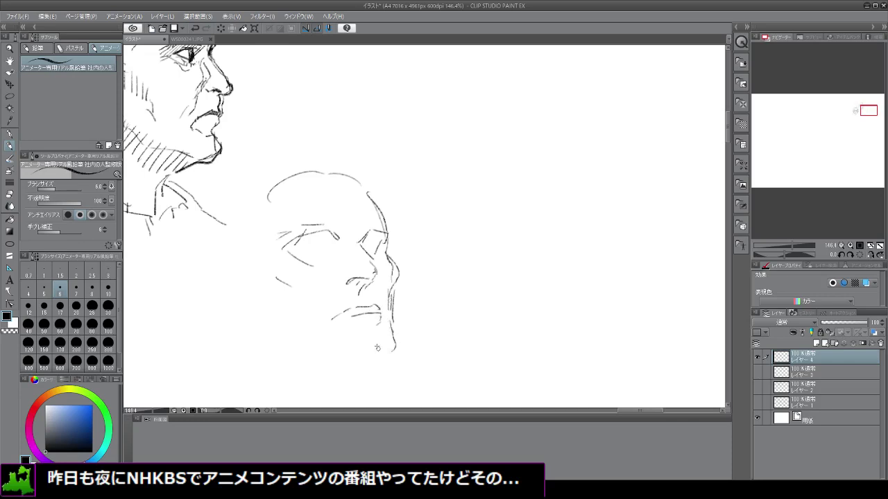
mouse_move(331, 353)
left_mouse_down()
mouse_move(371, 362)
mouse_move(404, 335)
mouse_move(373, 334)
mouse_move(373, 358)
left_mouse_up()
mouse_move(260, 305)
left_mouse_down()
mouse_move(269, 331)
mouse_move(328, 352)
left_mouse_up()
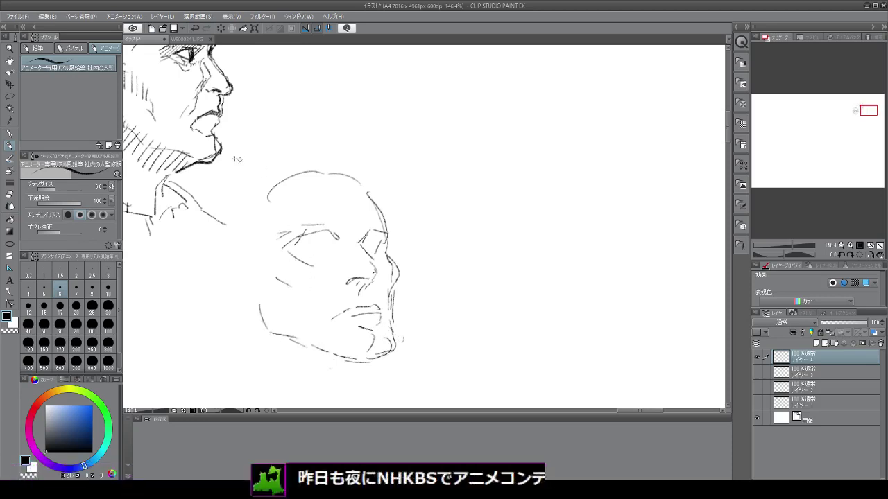
Sketch the third head's parted hair over the crown and side, the sideburn and the ear.
mouse_move(252, 219)
left_mouse_down()
mouse_move(245, 196)
mouse_move(271, 175)
mouse_move(333, 170)
mouse_move(359, 177)
mouse_move(366, 189)
mouse_move(355, 187)
left_mouse_up()
mouse_move(290, 166)
left_mouse_down()
mouse_move(280, 174)
mouse_move(354, 184)
left_mouse_up()
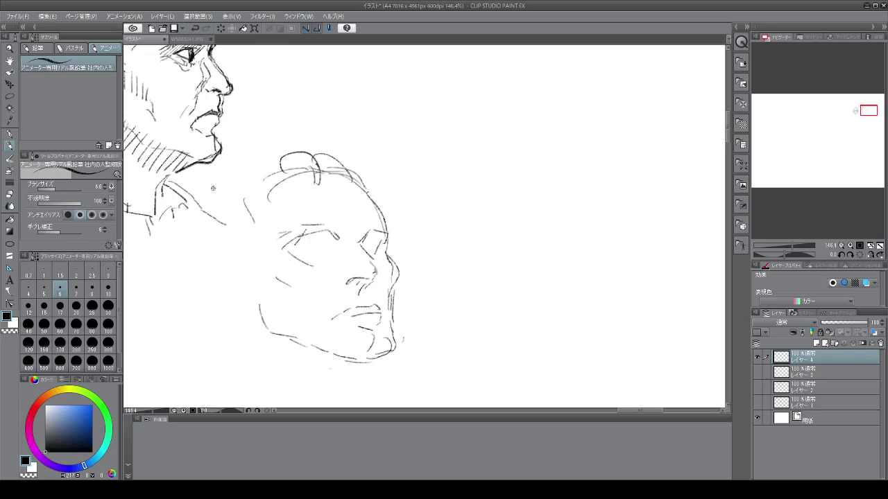
left_click_drag(232, 191, 275, 169)
left_click_drag(222, 200, 187, 269)
mouse_move(251, 222)
left_mouse_down()
mouse_move(254, 251)
mouse_move(238, 266)
left_mouse_up()
left_click_drag(250, 252, 242, 270)
mouse_move(252, 261)
left_mouse_down()
mouse_move(237, 279)
mouse_move(222, 261)
mouse_move(246, 308)
left_mouse_up()
left_click_drag(247, 305, 255, 304)
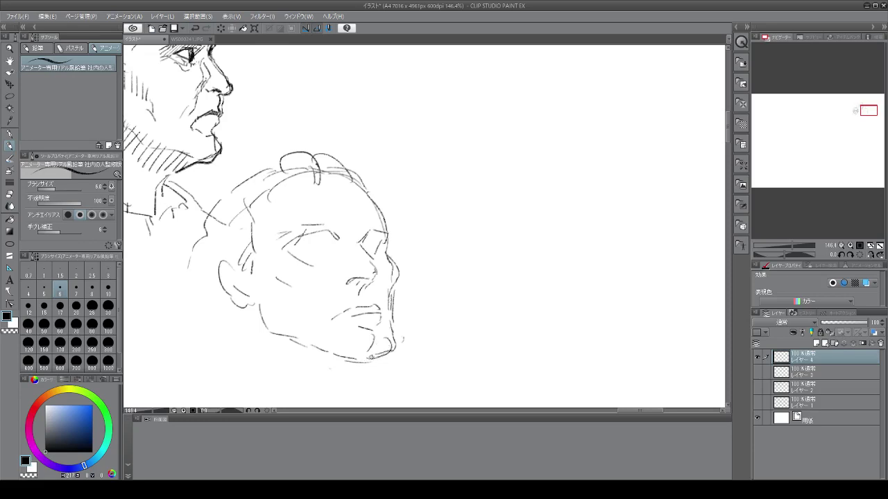
Add the third head's neck and the lines behind it, and reinforce the cheek hollow and jaw contour.
left_click_drag(378, 359, 351, 395)
left_click_drag(284, 367, 298, 390)
mouse_move(194, 313)
left_mouse_down()
mouse_move(177, 342)
mouse_move(182, 359)
mouse_move(209, 370)
left_mouse_up()
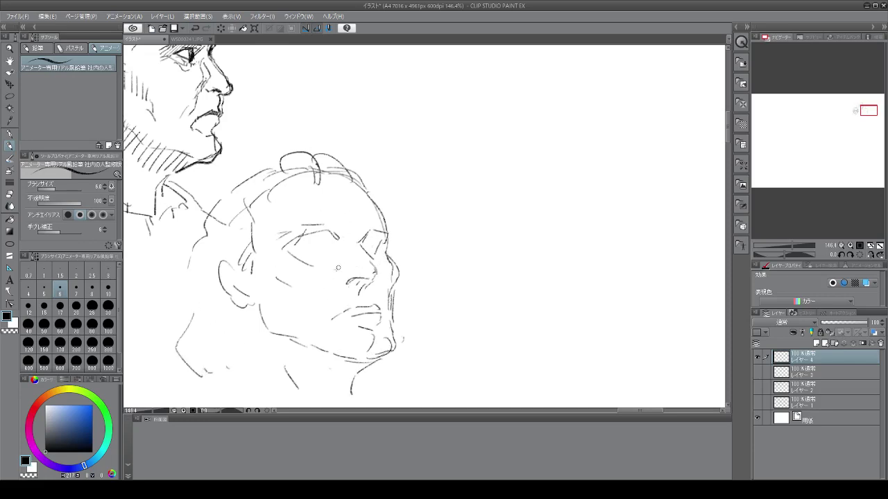
mouse_move(290, 293)
left_mouse_down()
mouse_move(321, 358)
mouse_move(368, 358)
left_mouse_up()
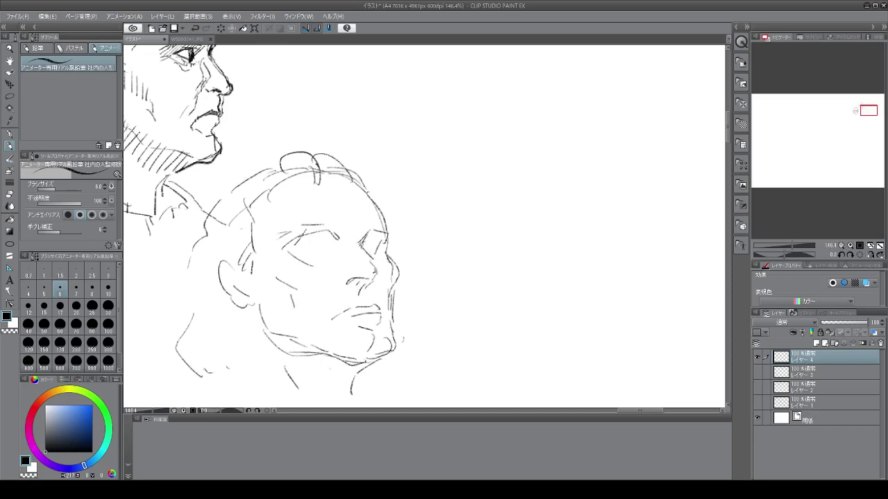
Draw the third head's eyes and near brow, define the side of the nose, and reinforce the far cheek contour.
left_click_drag(361, 243, 385, 286)
mouse_move(303, 231)
left_mouse_down()
mouse_move(287, 246)
mouse_move(325, 227)
mouse_move(344, 234)
mouse_move(319, 264)
mouse_move(305, 244)
mouse_move(320, 242)
mouse_move(327, 252)
mouse_move(319, 260)
left_mouse_up()
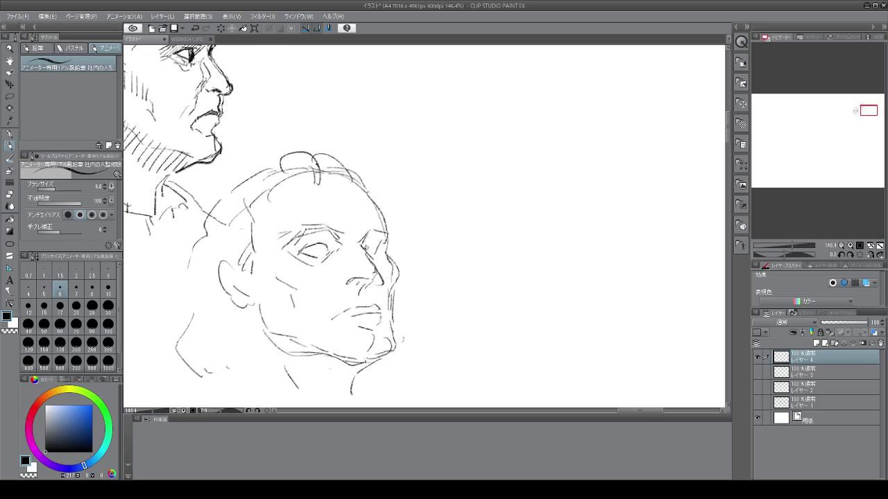
left_click_drag(365, 244, 379, 247)
left_click_drag(365, 246, 382, 250)
left_click_drag(386, 230, 390, 270)
mouse_move(386, 266)
left_mouse_down()
mouse_move(396, 289)
mouse_move(393, 321)
left_mouse_up()
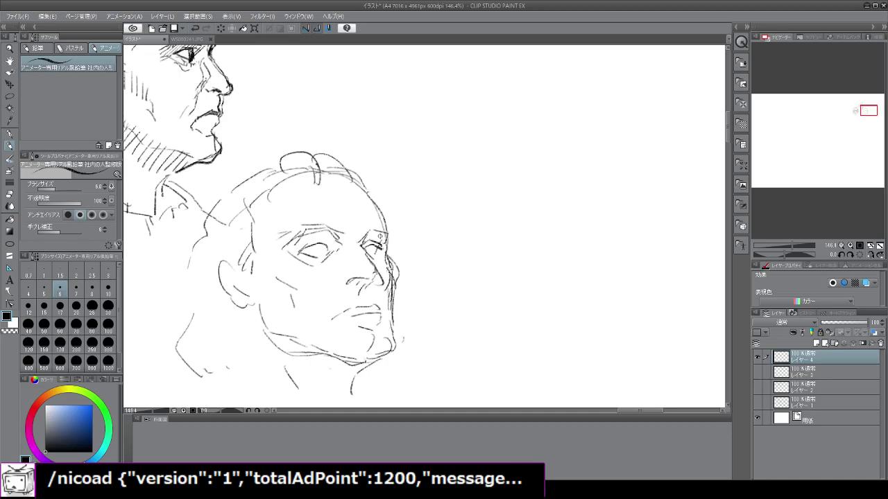
Sketch the third figure's neck base, pointed shirt collar, neckwear folds and the front edge running down the chest.
scroll(380, 236, "down", 4)
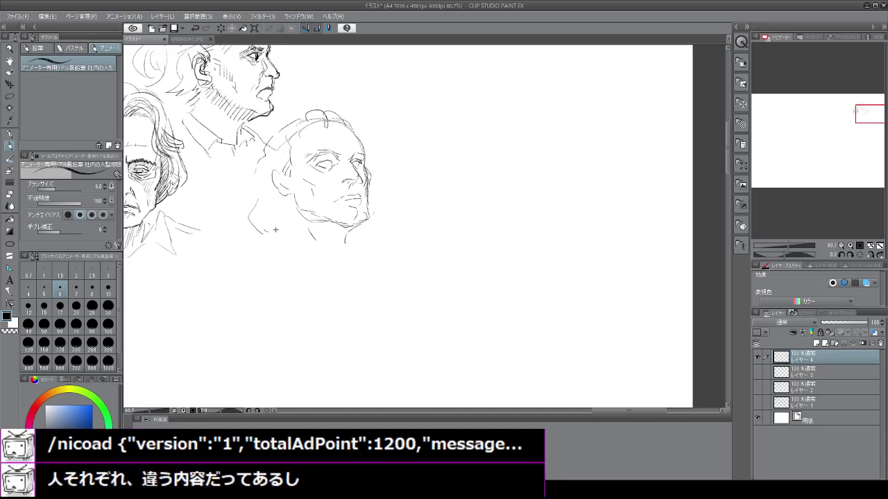
mouse_move(284, 202)
left_mouse_down()
mouse_move(278, 232)
mouse_move(287, 243)
left_mouse_up()
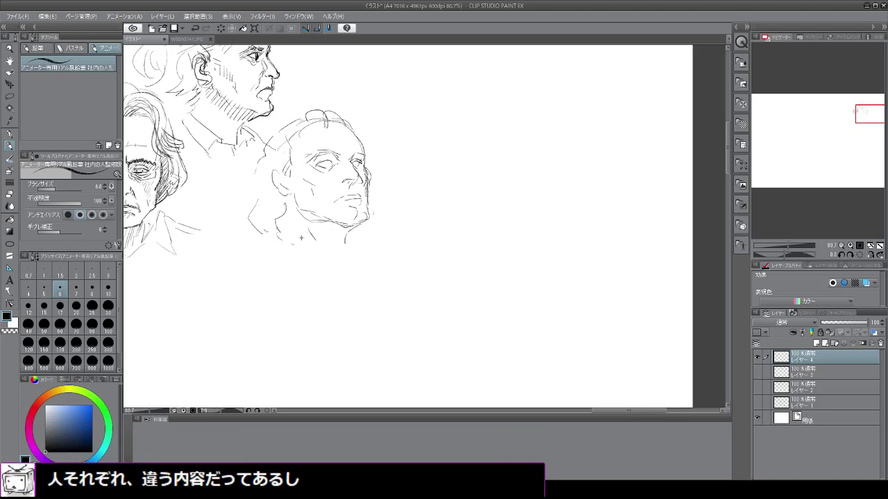
mouse_move(290, 224)
left_mouse_down()
mouse_move(291, 243)
mouse_move(340, 257)
mouse_move(366, 247)
mouse_move(378, 251)
mouse_move(383, 268)
mouse_move(379, 250)
mouse_move(392, 272)
left_mouse_up()
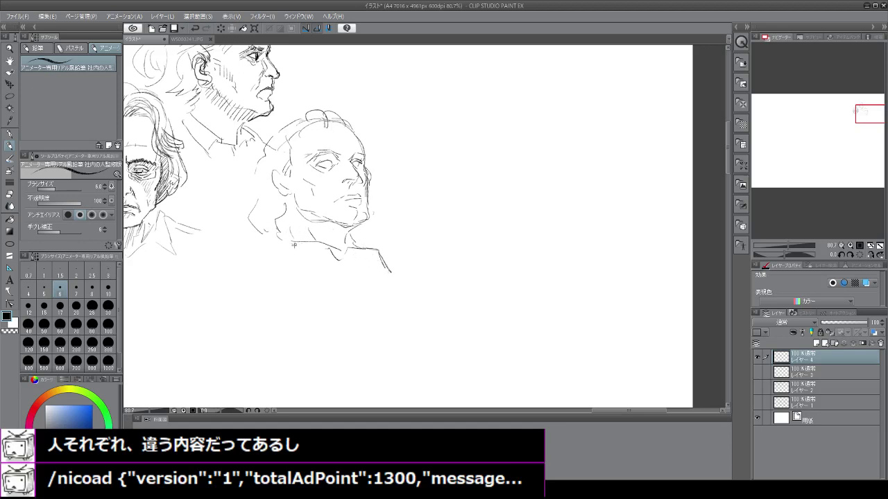
mouse_move(293, 244)
left_mouse_down()
mouse_move(296, 275)
mouse_move(303, 271)
left_mouse_up()
mouse_move(297, 252)
left_mouse_down()
mouse_move(346, 274)
mouse_move(374, 270)
mouse_move(358, 281)
mouse_move(381, 281)
mouse_move(383, 302)
left_mouse_up()
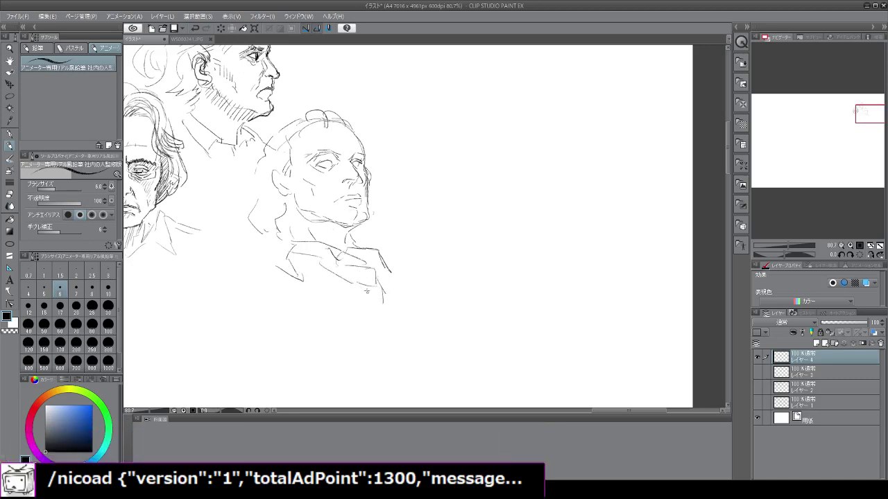
mouse_move(346, 266)
left_mouse_down()
mouse_move(350, 283)
mouse_move(362, 276)
mouse_move(378, 286)
left_mouse_up()
mouse_move(375, 285)
left_mouse_down()
mouse_move(349, 294)
mouse_move(369, 309)
mouse_move(385, 287)
mouse_move(372, 320)
mouse_move(387, 370)
left_mouse_up()
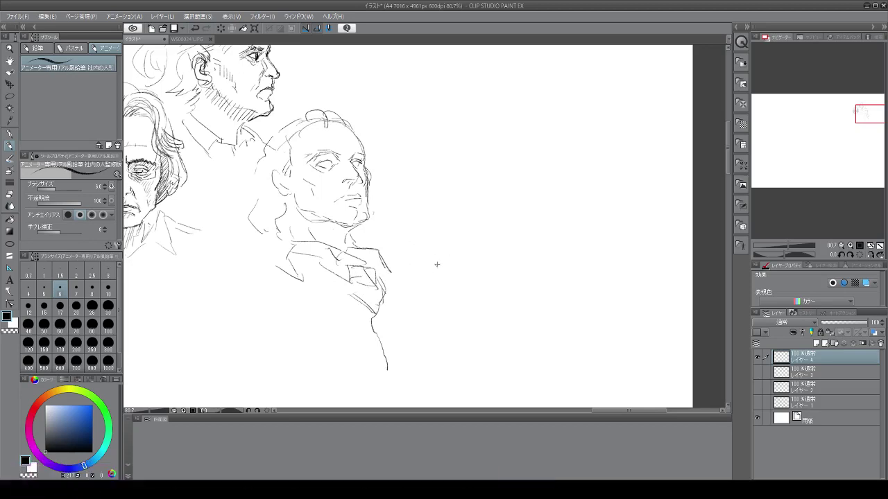
Sketch the third figure's shoulder line on the side he faces and the open jacket edge down that side.
left_click_drag(390, 269, 410, 283)
left_click_drag(371, 245, 485, 285)
left_click_drag(431, 265, 496, 297)
mouse_move(420, 291)
left_mouse_down()
mouse_move(451, 315)
mouse_move(451, 361)
left_mouse_up()
mouse_move(420, 323)
left_mouse_down()
mouse_move(447, 347)
mouse_move(457, 383)
left_mouse_up()
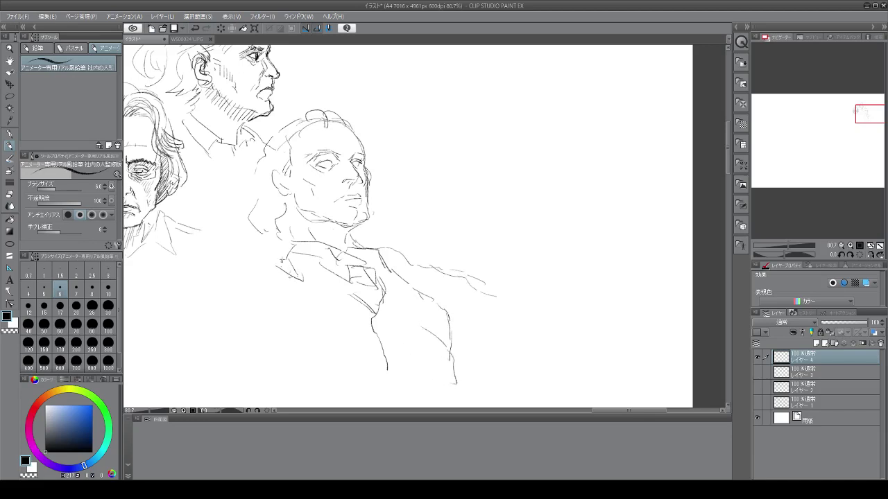
Sketch the third figure's opposite shoulder with its jacket collar, armhole line and sleeve folds.
mouse_move(281, 259)
left_mouse_down()
mouse_move(277, 305)
mouse_move(243, 320)
left_mouse_up()
left_click_drag(262, 325, 251, 342)
mouse_move(279, 244)
left_mouse_down()
mouse_move(225, 249)
mouse_move(234, 245)
mouse_move(213, 263)
mouse_move(247, 277)
left_mouse_up()
left_click_drag(201, 262, 266, 287)
mouse_move(209, 245)
left_mouse_down()
mouse_move(203, 260)
mouse_move(241, 266)
mouse_move(228, 286)
mouse_move(258, 303)
mouse_move(244, 317)
left_mouse_up()
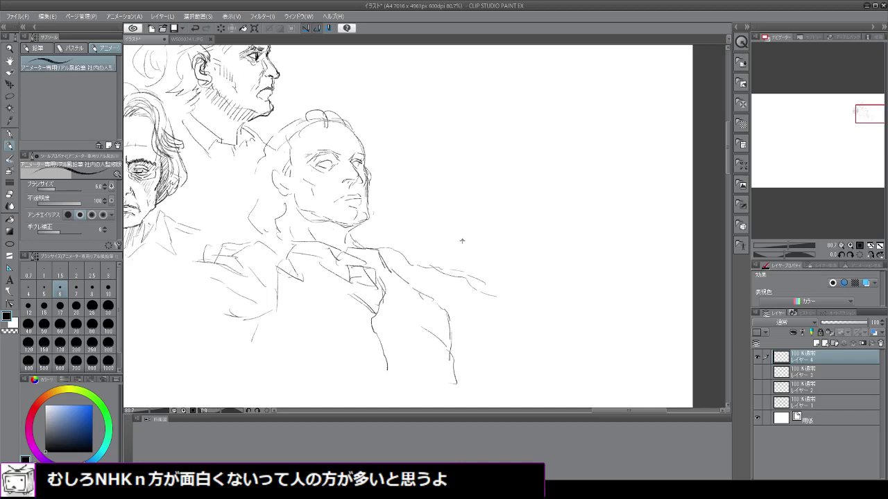
Extend the third figure's outstretched arm from the shoulder, with sleeve folds at the elbow and forearm edges.
mouse_move(408, 259)
left_mouse_down()
mouse_move(443, 269)
mouse_move(435, 294)
mouse_move(435, 285)
mouse_move(441, 314)
left_mouse_up()
mouse_move(507, 302)
left_mouse_down()
mouse_move(498, 336)
mouse_move(506, 334)
mouse_move(507, 295)
mouse_move(534, 307)
left_mouse_up()
mouse_move(535, 309)
left_mouse_down()
mouse_move(558, 312)
mouse_move(542, 339)
left_mouse_up()
mouse_move(457, 339)
left_mouse_down()
mouse_move(496, 348)
mouse_move(550, 348)
left_mouse_up()
mouse_move(525, 305)
left_mouse_down()
mouse_move(578, 312)
mouse_move(570, 337)
left_mouse_up()
left_click_drag(557, 353, 560, 352)
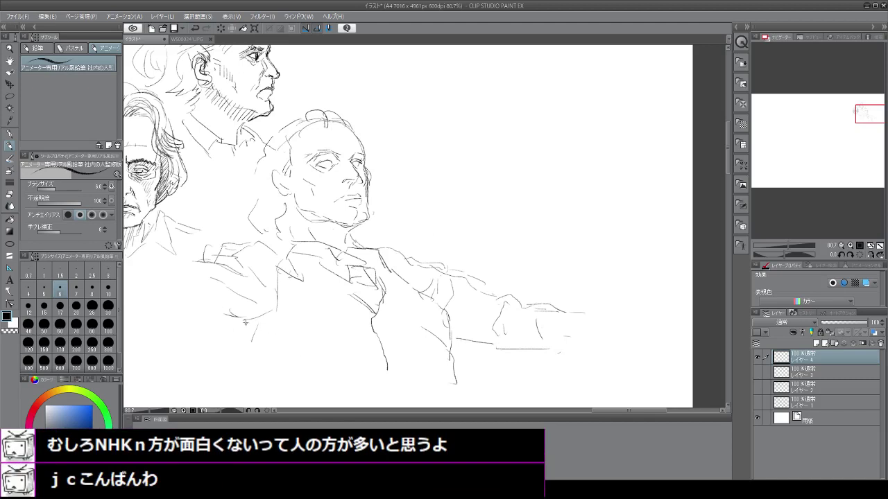
Draw the third figure's torso side and lower front edges, and add fold lines across the waist and jacket.
left_click_drag(243, 320, 257, 347)
mouse_move(274, 311)
left_mouse_down()
mouse_move(258, 354)
mouse_move(269, 380)
left_mouse_up()
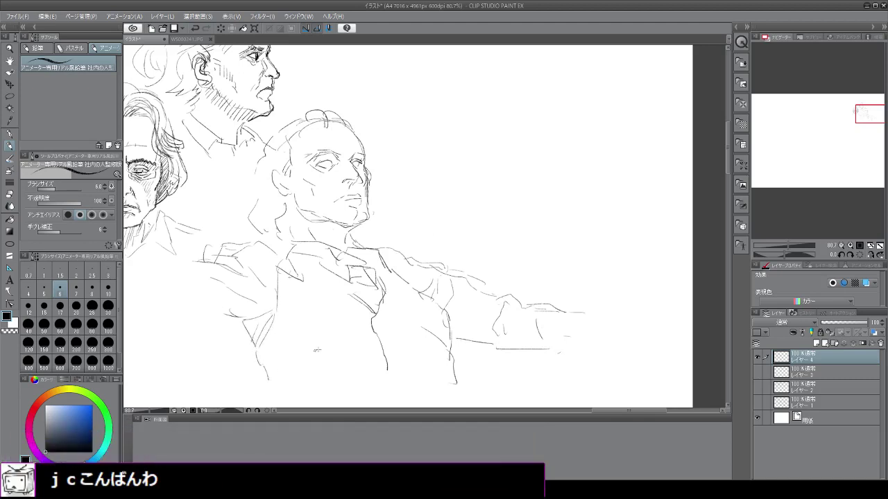
mouse_move(379, 317)
left_mouse_down()
mouse_move(373, 334)
mouse_move(389, 351)
mouse_move(405, 401)
left_mouse_up()
mouse_move(284, 371)
left_mouse_down()
mouse_move(350, 341)
mouse_move(280, 380)
left_mouse_up()
left_click_drag(412, 340, 437, 345)
mouse_move(411, 341)
left_mouse_down()
mouse_move(424, 356)
mouse_move(458, 356)
mouse_move(427, 369)
mouse_move(451, 401)
left_mouse_up()
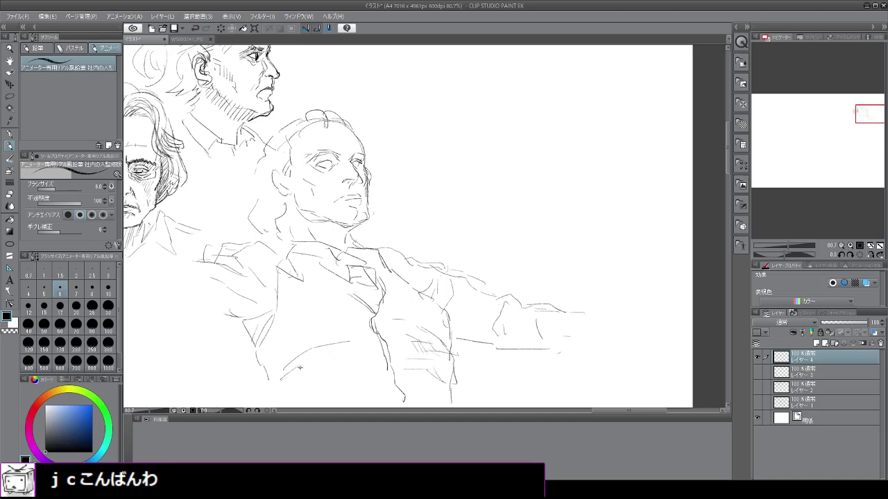
left_click_drag(339, 374, 330, 383)
mouse_move(352, 369)
left_mouse_down()
mouse_move(342, 380)
mouse_move(390, 365)
mouse_move(382, 373)
left_mouse_up()
left_click_drag(321, 398, 368, 380)
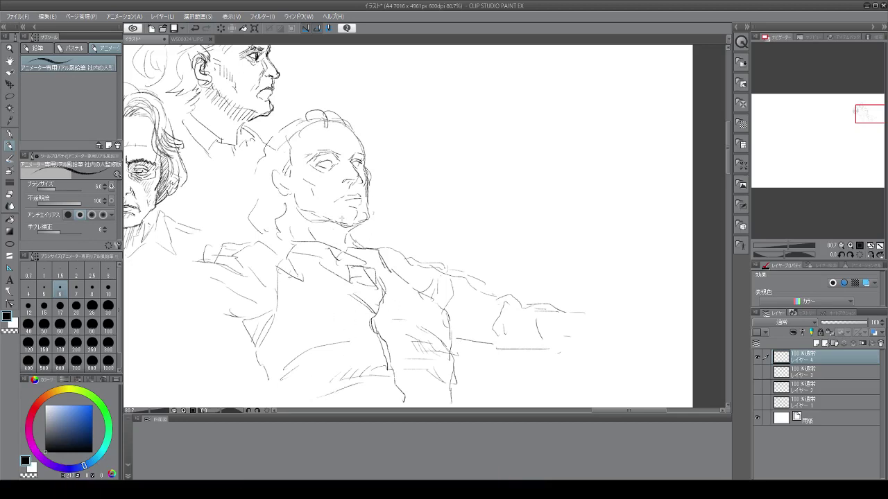
Hatch the third figure's neck and collar shadows, and add wavy hair over the crown and behind the head.
mouse_move(304, 244)
left_mouse_down()
mouse_move(294, 264)
mouse_move(316, 271)
left_mouse_up()
mouse_move(379, 257)
left_mouse_down()
mouse_move(369, 270)
mouse_move(388, 276)
left_mouse_up()
mouse_move(238, 177)
left_mouse_down()
mouse_move(244, 193)
mouse_move(222, 226)
left_mouse_up()
left_click_drag(256, 199, 254, 214)
left_click_drag(298, 202, 288, 210)
mouse_move(296, 203)
left_mouse_down()
mouse_move(292, 214)
mouse_move(326, 241)
left_mouse_up()
mouse_move(332, 222)
left_mouse_down()
mouse_move(344, 261)
mouse_move(356, 258)
left_mouse_up()
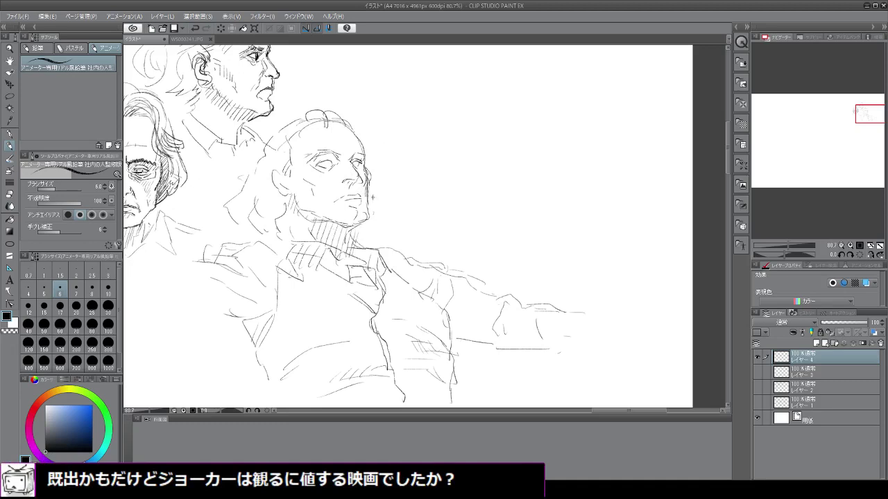
mouse_move(363, 211)
left_mouse_down()
mouse_move(343, 243)
mouse_move(368, 218)
mouse_move(353, 227)
mouse_move(360, 249)
left_mouse_up()
left_click_drag(358, 226, 384, 249)
mouse_move(319, 118)
left_mouse_down()
mouse_move(344, 110)
mouse_move(352, 125)
mouse_move(289, 115)
mouse_move(247, 165)
mouse_move(231, 210)
left_mouse_up()
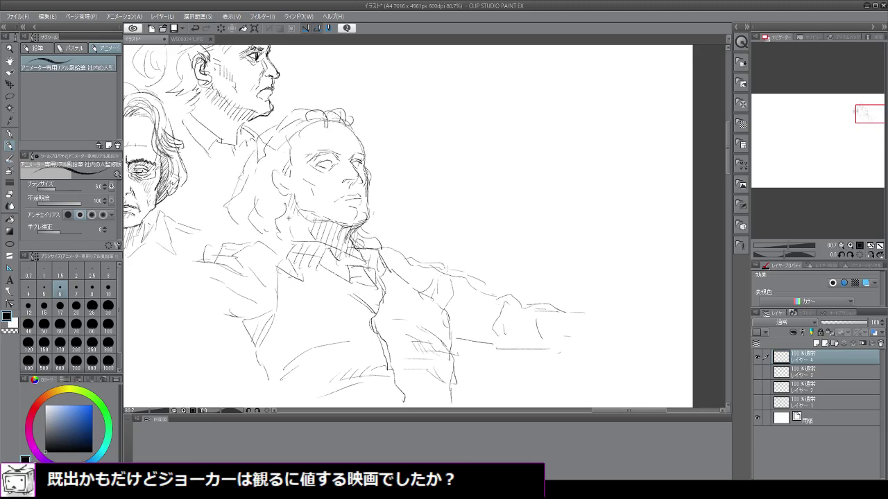
Hatch the hollow below the third head's cheekbone and darken the forehead contour.
scroll(305, 180, "up", 4)
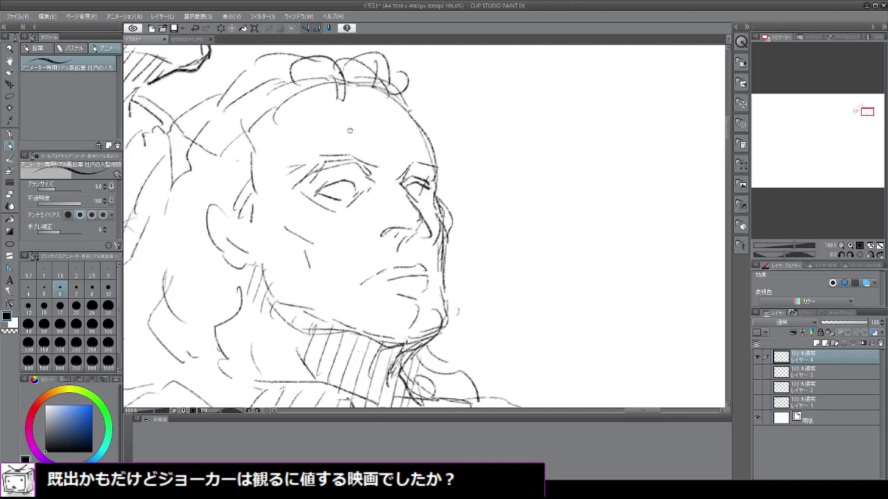
mouse_move(269, 222)
left_mouse_down()
mouse_move(269, 247)
mouse_move(299, 258)
left_mouse_up()
left_click_drag(303, 252, 307, 267)
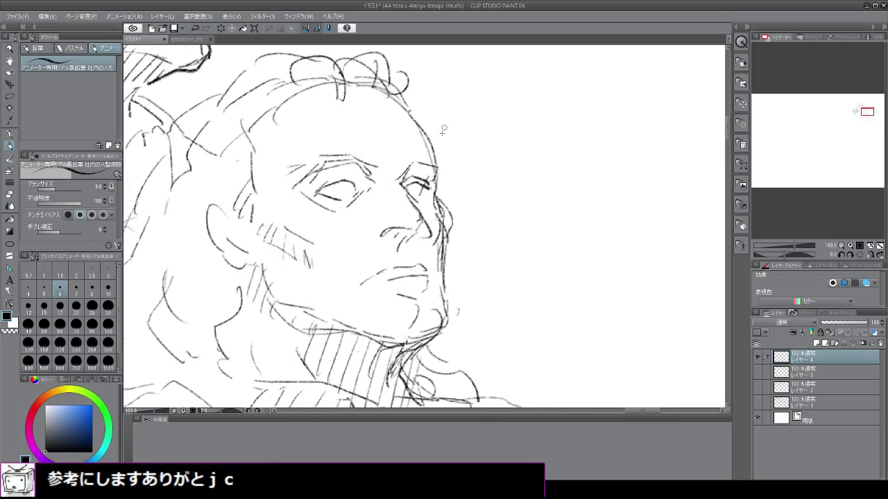
mouse_move(399, 104)
left_mouse_down()
mouse_move(437, 161)
mouse_move(436, 149)
left_mouse_up()
scroll(326, 157, "down", 2)
scroll(326, 156, "down", 1)
scroll(325, 167, "up", 2)
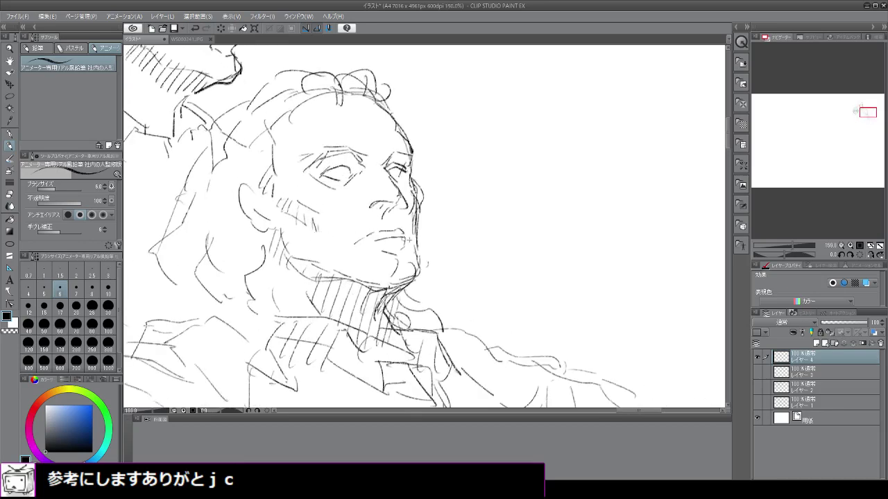
Define the third head's lips and strengthen the contour from the mouth to the chin.
mouse_move(380, 239)
left_mouse_down()
mouse_move(361, 244)
mouse_move(404, 237)
mouse_move(353, 246)
left_mouse_up()
mouse_move(383, 239)
left_mouse_down()
mouse_move(404, 240)
mouse_move(402, 253)
left_mouse_up()
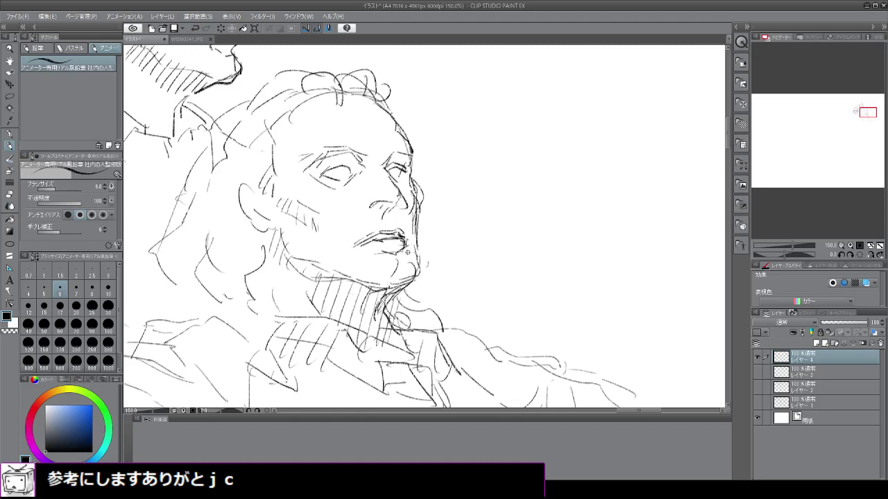
mouse_move(410, 241)
left_mouse_down()
mouse_move(416, 272)
mouse_move(397, 284)
left_mouse_up()
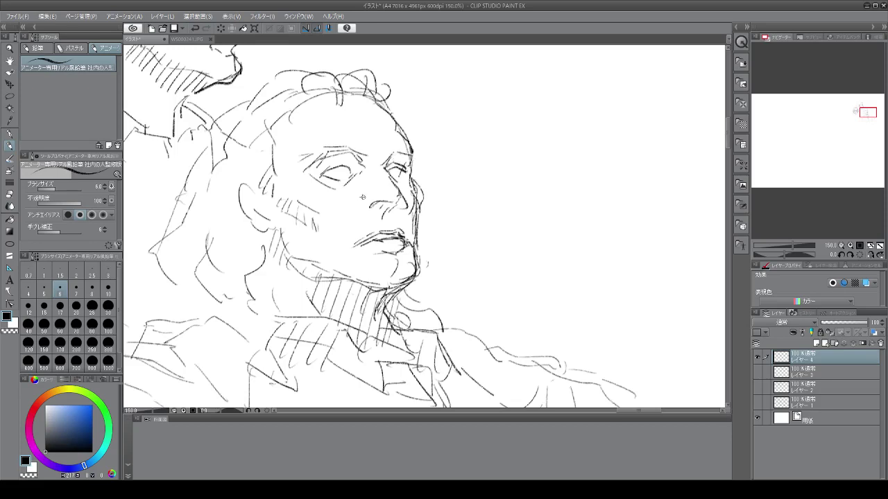
Add wavy hair strands from the third head's temple, around the ear and down to the neck.
mouse_move(258, 103)
left_mouse_down()
mouse_move(263, 134)
mouse_move(220, 146)
mouse_move(250, 171)
left_mouse_up()
mouse_move(238, 167)
left_mouse_down()
mouse_move(210, 206)
mouse_move(221, 200)
mouse_move(212, 236)
mouse_move(241, 212)
mouse_move(234, 241)
left_mouse_up()
left_click_drag(240, 199, 237, 246)
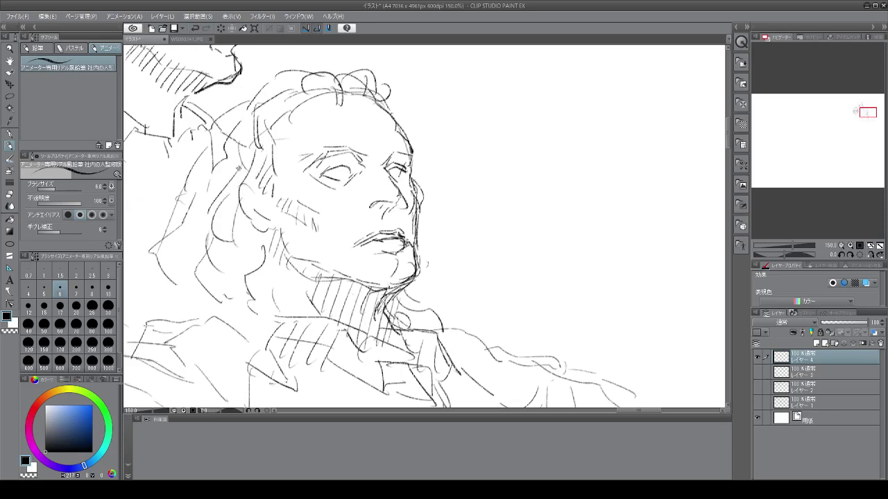
left_click_drag(248, 226, 256, 258)
mouse_move(233, 212)
left_mouse_down()
mouse_move(251, 258)
mouse_move(230, 300)
left_mouse_up()
left_click_drag(274, 279, 268, 313)
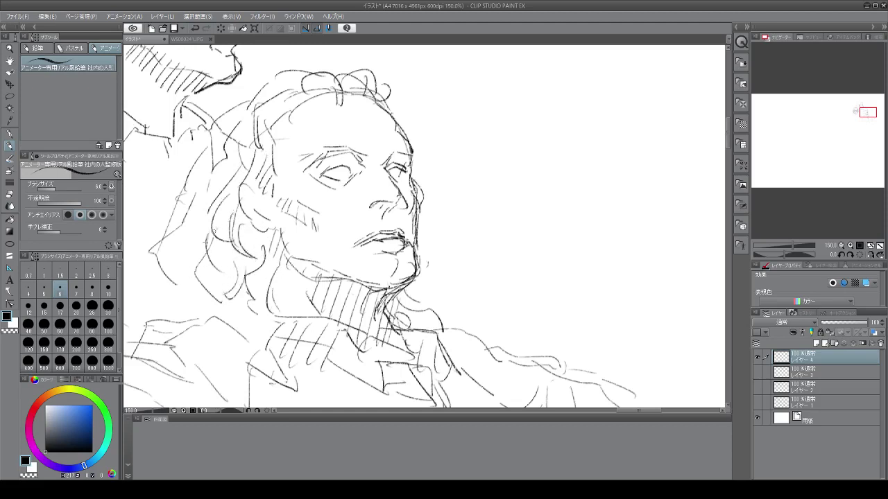
Shade the third head's lower hair and the side of the neck with diagonal hatching.
left_click_drag(214, 231, 197, 294)
mouse_move(227, 235)
left_mouse_down()
mouse_move(231, 253)
mouse_move(208, 306)
left_mouse_up()
mouse_move(263, 248)
left_mouse_down()
mouse_move(222, 311)
mouse_move(240, 319)
left_mouse_up()
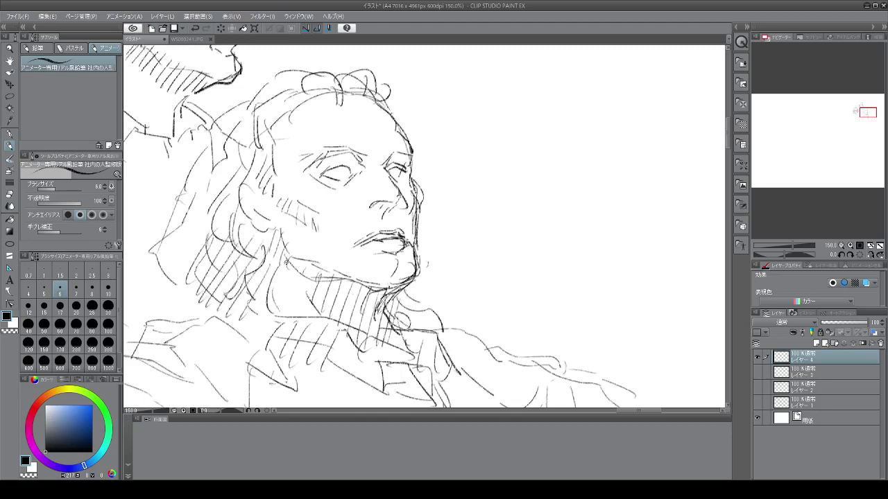
mouse_move(297, 267)
left_mouse_down()
mouse_move(267, 321)
mouse_move(278, 324)
left_mouse_up()
mouse_move(305, 282)
left_mouse_down()
mouse_move(291, 327)
mouse_move(304, 328)
left_mouse_up()
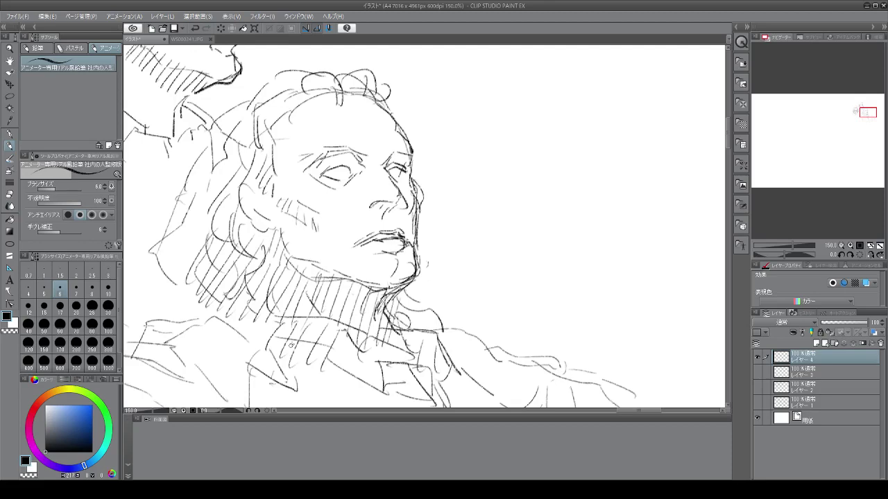
Start a fourth head in the empty area below the portraits by sketching its rounded cranium and upper side contours.
scroll(301, 100, "down", 4)
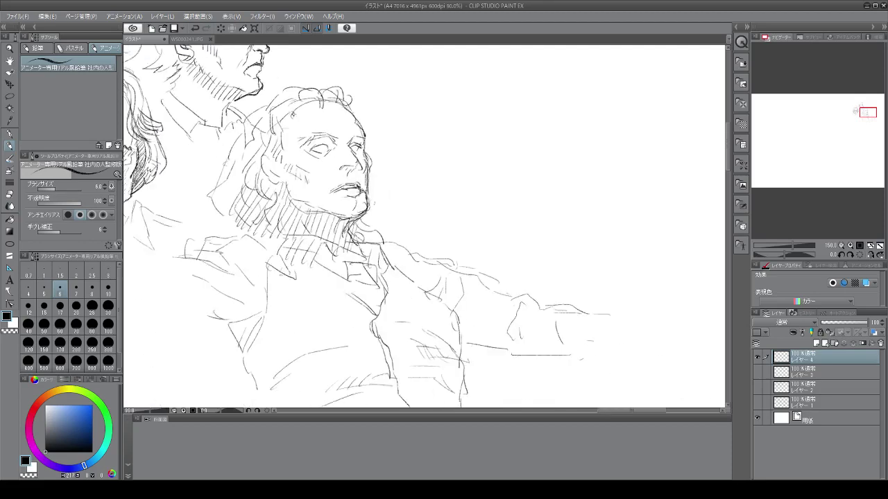
scroll(233, 234, "down", 3)
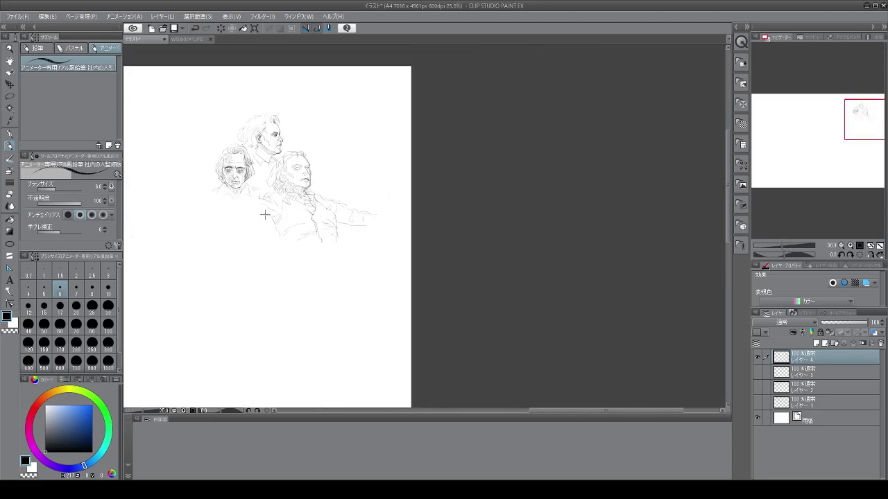
scroll(194, 216, "up", 3)
scroll(201, 221, "up", 2)
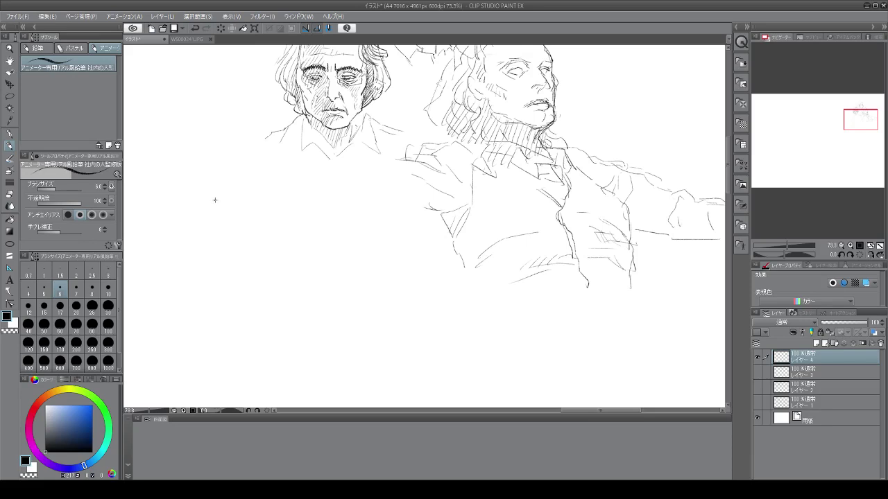
scroll(283, 175, "down", 3)
scroll(253, 279, "up", 8)
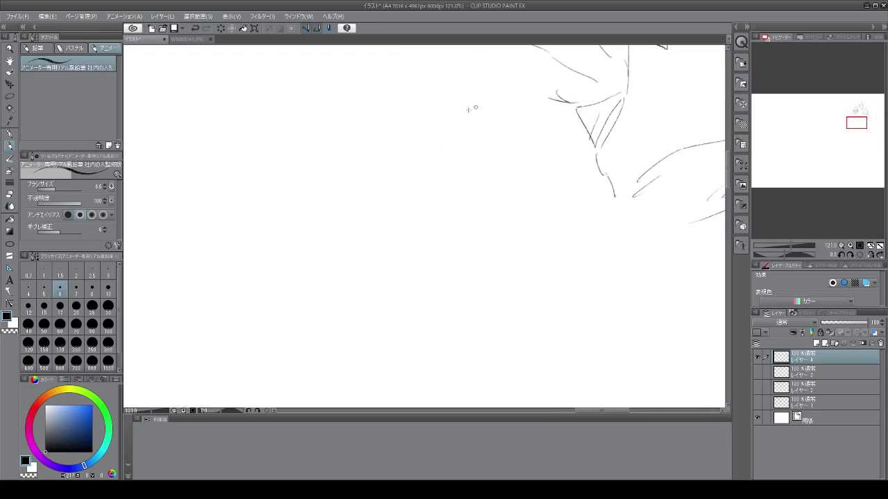
mouse_move(327, 127)
left_mouse_down()
mouse_move(370, 136)
mouse_move(319, 120)
mouse_move(414, 131)
left_mouse_up()
mouse_move(303, 144)
left_mouse_down()
mouse_move(297, 180)
mouse_move(409, 115)
left_mouse_up()
left_click_drag(423, 153, 424, 191)
left_click_drag(399, 119, 436, 153)
left_click_drag(431, 156, 433, 192)
left_click_drag(297, 190, 297, 228)
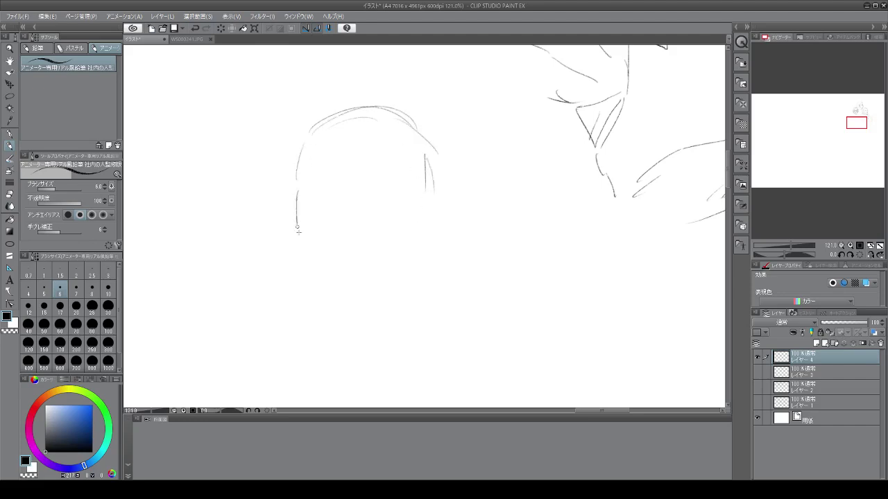
Complete the fourth head's face outline with an angular jaw and flat chin, and add both ears.
left_click_drag(426, 192, 426, 235)
mouse_move(299, 244)
left_mouse_down()
mouse_move(320, 272)
mouse_move(375, 277)
mouse_move(426, 247)
left_mouse_up()
mouse_move(444, 203)
left_mouse_down()
mouse_move(427, 225)
mouse_move(442, 210)
left_mouse_up()
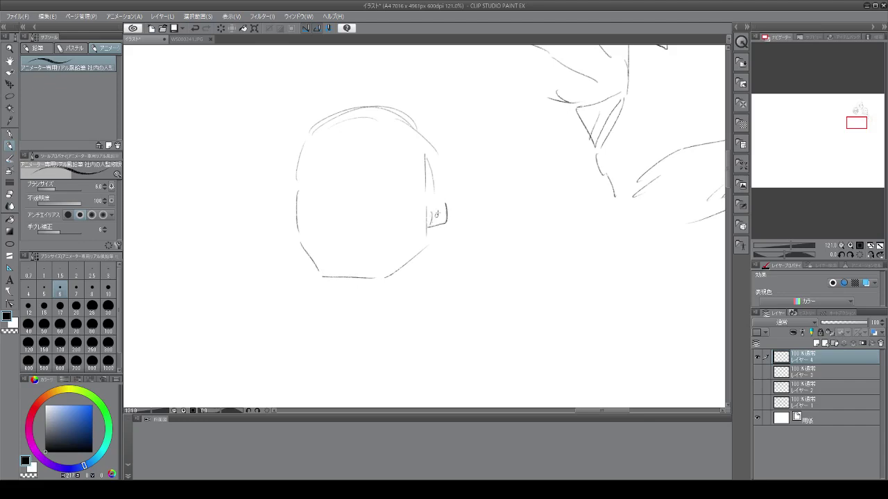
left_click_drag(286, 204, 297, 226)
Sketch a curved band over the fourth head's crown and bushy curly hair outlines on both sides.
mouse_move(310, 125)
left_mouse_down()
mouse_move(386, 90)
mouse_move(419, 121)
left_mouse_up()
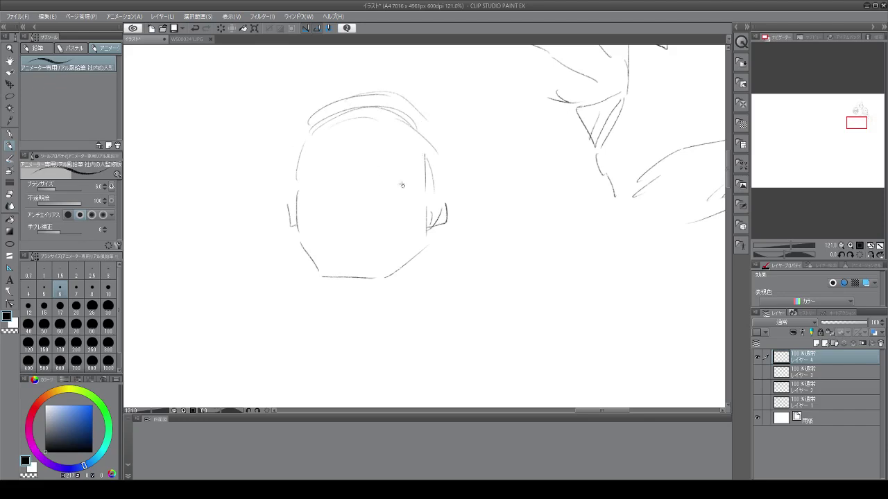
left_click_drag(406, 137, 437, 166)
mouse_move(431, 119)
left_mouse_down()
mouse_move(446, 141)
mouse_move(432, 131)
mouse_move(431, 164)
left_mouse_up()
mouse_move(408, 90)
left_mouse_down()
mouse_move(459, 99)
mouse_move(471, 126)
mouse_move(499, 129)
mouse_move(511, 194)
mouse_move(506, 254)
mouse_move(440, 257)
mouse_move(485, 263)
mouse_move(472, 267)
mouse_move(458, 283)
left_mouse_up()
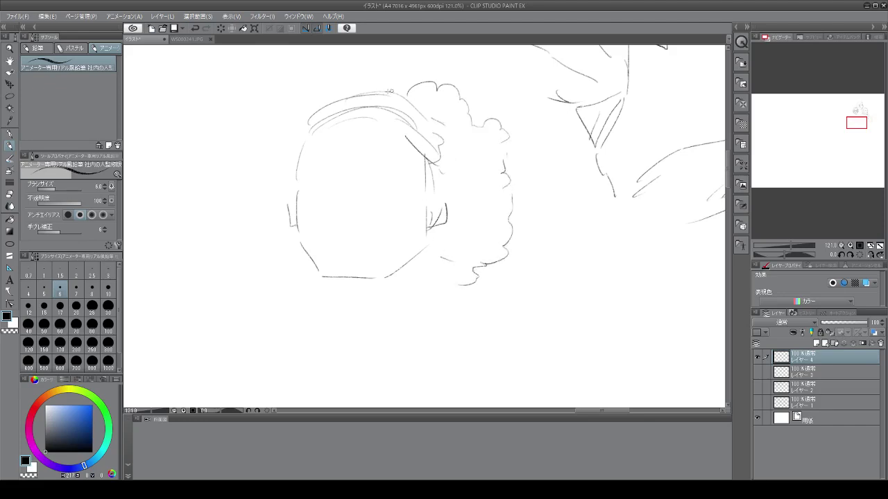
mouse_move(319, 93)
left_mouse_down()
mouse_move(298, 86)
mouse_move(270, 108)
mouse_move(231, 166)
left_mouse_up()
Draw a small hat on top of the fourth head, with a slanted brim and a short crown above it.
left_click_drag(303, 91, 319, 109)
mouse_move(293, 98)
left_mouse_down()
mouse_move(310, 83)
mouse_move(324, 91)
mouse_move(410, 74)
left_mouse_up()
left_click_drag(408, 74, 407, 95)
left_click_drag(315, 106, 387, 93)
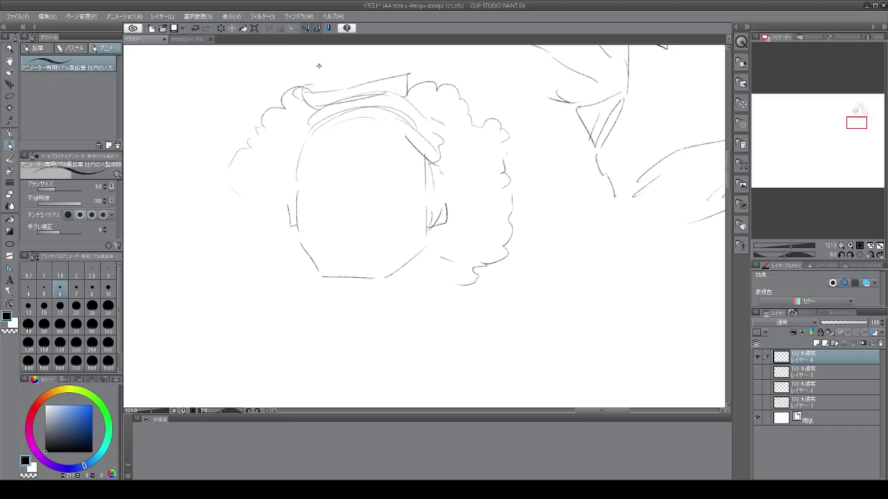
left_click_drag(310, 59, 314, 89)
left_click_drag(397, 59, 398, 75)
left_click_drag(310, 72, 398, 62)
Close the fourth head's left-hand curls down to the jaw and reinforce the hairline along the forehead and temples.
mouse_move(226, 178)
left_mouse_down()
mouse_move(213, 217)
mouse_move(222, 232)
mouse_move(246, 225)
mouse_move(300, 247)
left_mouse_up()
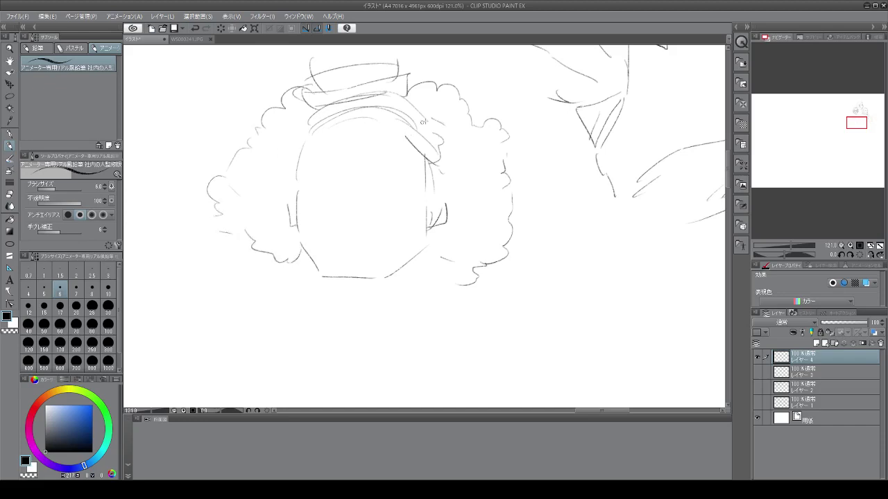
mouse_move(314, 135)
left_mouse_down()
mouse_move(350, 123)
mouse_move(398, 122)
mouse_move(401, 138)
mouse_move(426, 155)
left_mouse_up()
left_click_drag(314, 139, 297, 164)
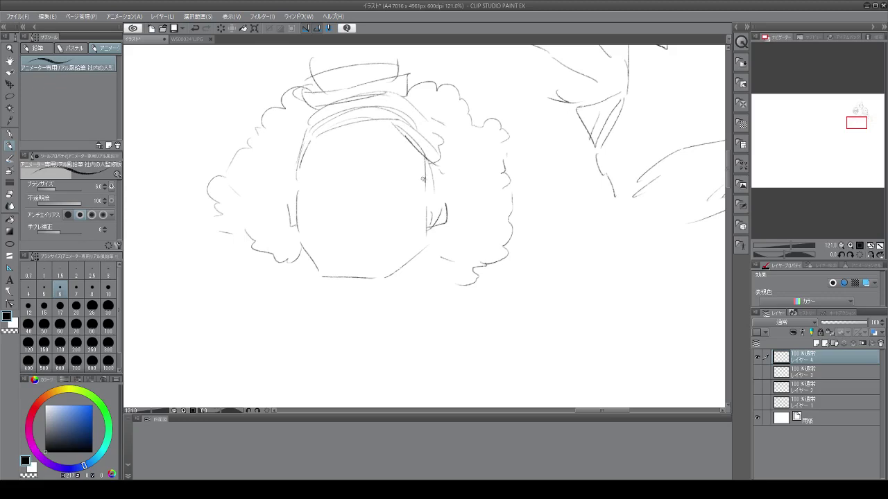
Reinforce the fourth head's temple, ear and jawline, and hatch a shadow across the neck under the chin.
left_click_drag(424, 154, 427, 219)
mouse_move(436, 186)
left_mouse_down()
mouse_move(440, 208)
mouse_move(430, 215)
mouse_move(441, 217)
mouse_move(381, 281)
left_mouse_up()
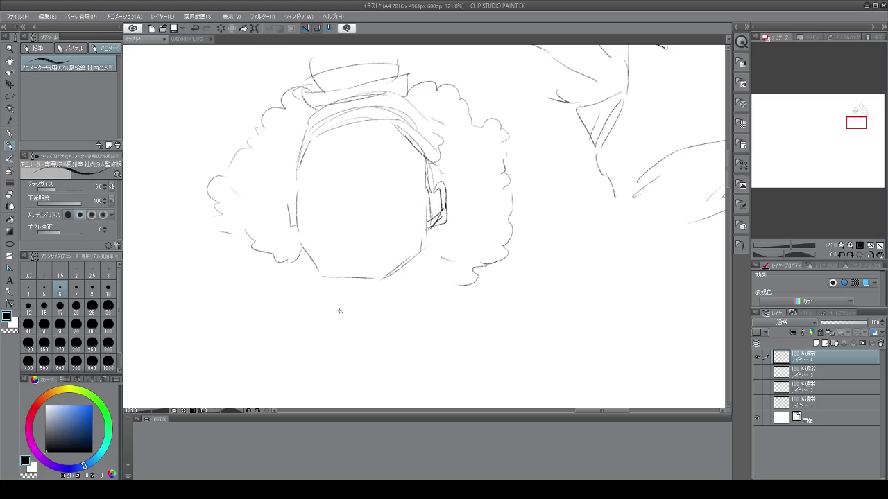
mouse_move(299, 201)
left_mouse_down()
mouse_move(303, 237)
mouse_move(336, 279)
mouse_move(321, 276)
mouse_move(347, 296)
mouse_move(339, 283)
mouse_move(361, 297)
left_mouse_up()
left_click_drag(366, 279, 375, 297)
left_click_drag(382, 278, 387, 295)
Draw a pointed shirt collar below the fourth head's neck, with a small tie knot and the jacket's lapel edges.
mouse_move(393, 276)
left_mouse_down()
mouse_move(419, 261)
mouse_move(416, 276)
mouse_move(406, 275)
mouse_move(408, 256)
mouse_move(424, 278)
mouse_move(325, 311)
mouse_move(336, 344)
mouse_move(362, 312)
mouse_move(393, 310)
mouse_move(407, 349)
left_mouse_up()
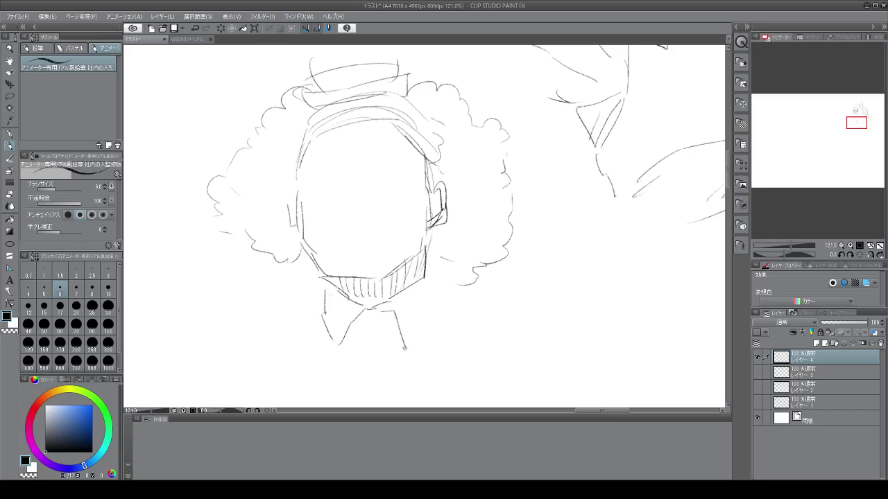
mouse_move(369, 309)
left_mouse_down()
mouse_move(389, 314)
mouse_move(405, 360)
left_mouse_up()
left_click_drag(408, 361, 452, 294)
mouse_move(430, 261)
left_mouse_down()
mouse_move(441, 289)
mouse_move(399, 352)
left_mouse_up()
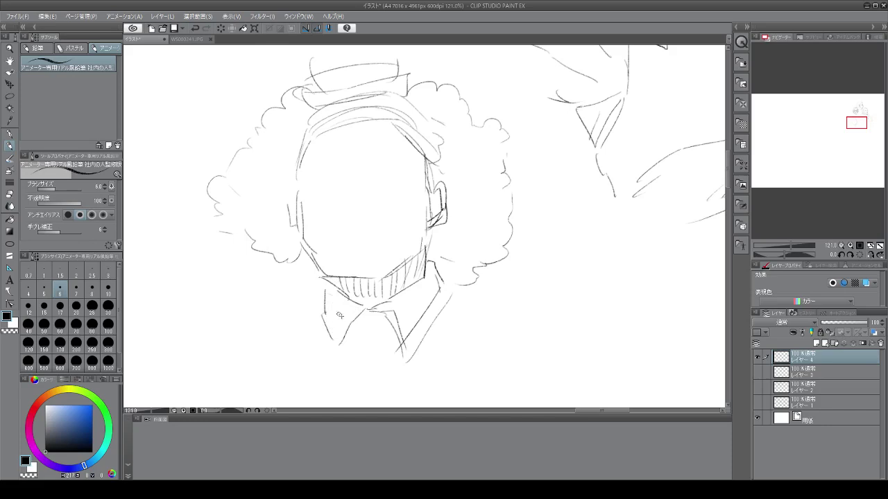
left_click_drag(351, 331, 391, 377)
mouse_move(359, 315)
left_mouse_down()
mouse_move(371, 333)
mouse_move(388, 334)
left_mouse_up()
mouse_move(367, 335)
left_mouse_down()
mouse_move(388, 331)
mouse_move(392, 345)
left_mouse_up()
mouse_move(374, 336)
left_mouse_down()
mouse_move(375, 361)
mouse_move(404, 361)
left_mouse_up()
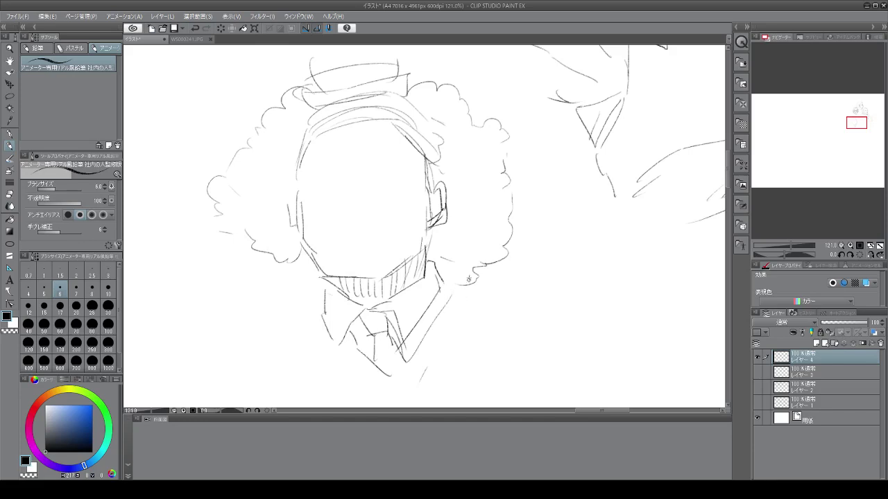
Sketch the fourth figure's jacket shoulders on both sides, with fold lines and a bent sleeve at the left.
left_click_drag(440, 293, 487, 326)
mouse_move(430, 256)
left_mouse_down()
mouse_move(471, 281)
mouse_move(525, 272)
mouse_move(508, 316)
left_mouse_up()
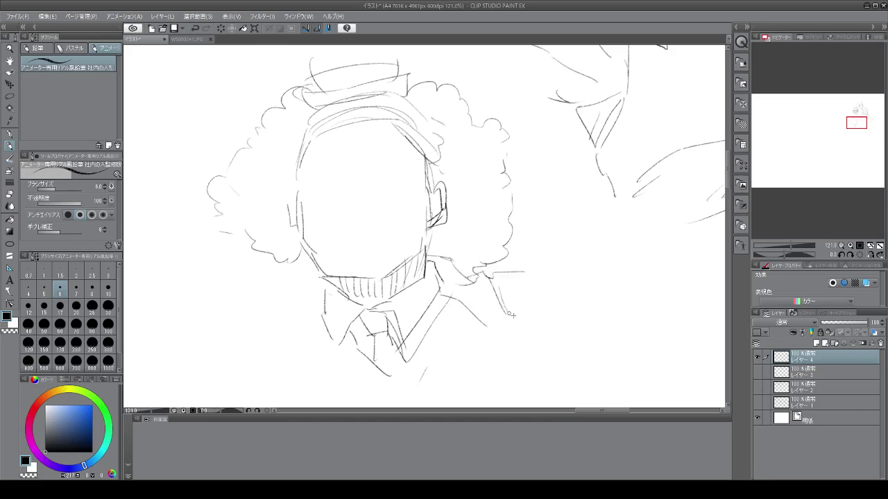
left_click_drag(531, 279, 533, 314)
left_click_drag(545, 276, 547, 330)
left_click_drag(530, 278, 582, 265)
left_click_drag(321, 283, 262, 310)
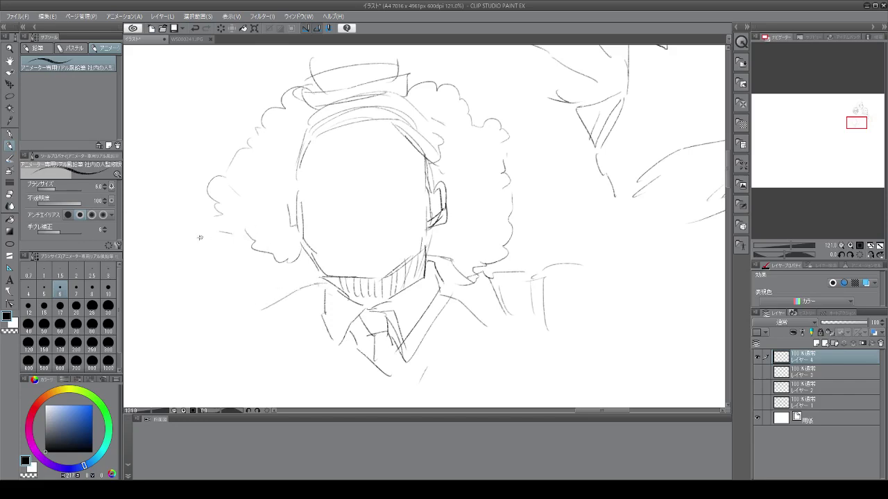
mouse_move(311, 269)
left_mouse_down()
mouse_move(195, 248)
mouse_move(164, 274)
mouse_move(171, 309)
mouse_move(158, 330)
mouse_move(209, 308)
mouse_move(192, 334)
mouse_move(223, 310)
mouse_move(273, 313)
mouse_move(259, 335)
mouse_move(283, 340)
mouse_move(265, 348)
left_mouse_up()
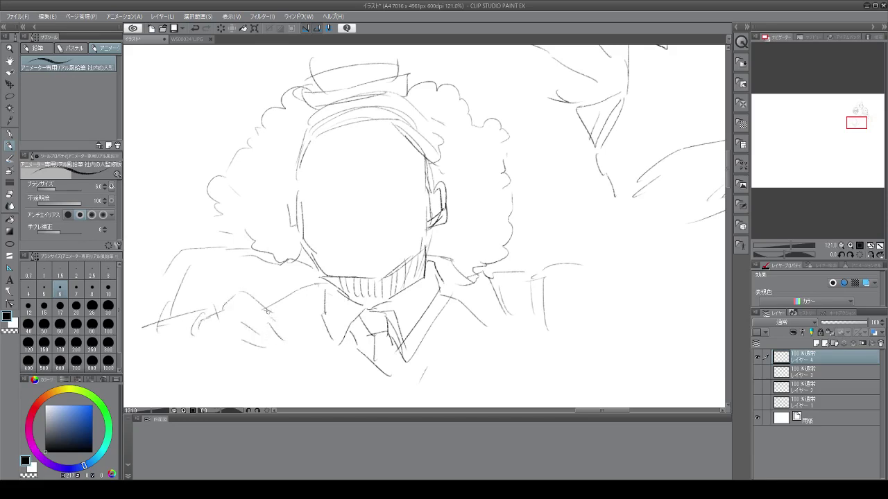
Sketch a raised hand with spread fingers in front of the fourth figure's left-hand shoulder.
mouse_move(256, 301)
left_mouse_down()
mouse_move(282, 297)
mouse_move(271, 323)
left_mouse_up()
mouse_move(223, 308)
left_mouse_down()
mouse_move(261, 314)
mouse_move(289, 331)
mouse_move(276, 347)
left_mouse_up()
left_click_drag(284, 334, 289, 351)
mouse_move(241, 335)
left_mouse_down()
mouse_move(264, 347)
mouse_move(227, 360)
mouse_move(276, 375)
left_mouse_up()
mouse_move(292, 345)
left_mouse_down()
mouse_move(297, 371)
mouse_move(265, 382)
left_mouse_up()
left_click_drag(313, 303, 310, 353)
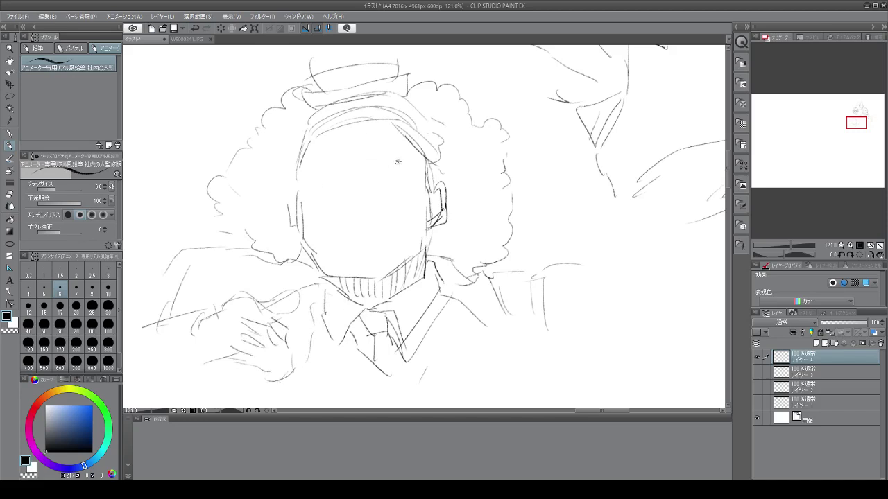
Draw the fourth head's forehead line and frowning brows, and add more curls to the left-hand hair outline.
mouse_move(359, 179)
left_mouse_down()
mouse_move(375, 160)
mouse_move(364, 165)
mouse_move(409, 165)
left_mouse_up()
mouse_move(314, 162)
left_mouse_down()
mouse_move(319, 147)
mouse_move(360, 129)
mouse_move(434, 147)
left_mouse_up()
left_click_drag(250, 131, 221, 172)
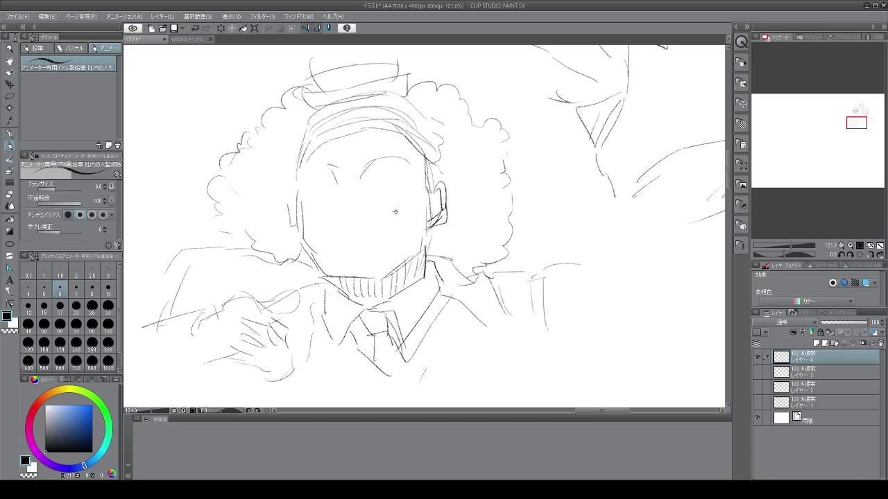
mouse_move(332, 168)
left_mouse_down()
mouse_move(337, 180)
mouse_move(313, 163)
mouse_move(352, 182)
mouse_move(381, 159)
left_mouse_up()
scroll(348, 174, "down", 2)
scroll(344, 152, "up", 4)
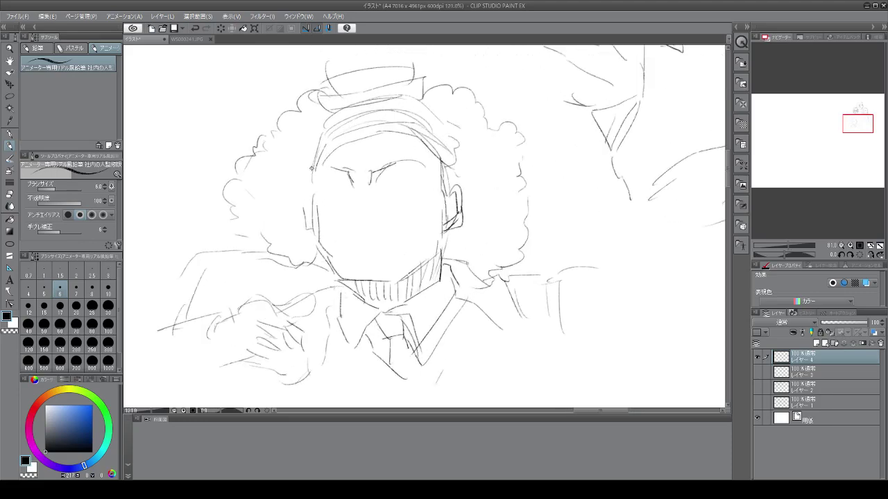
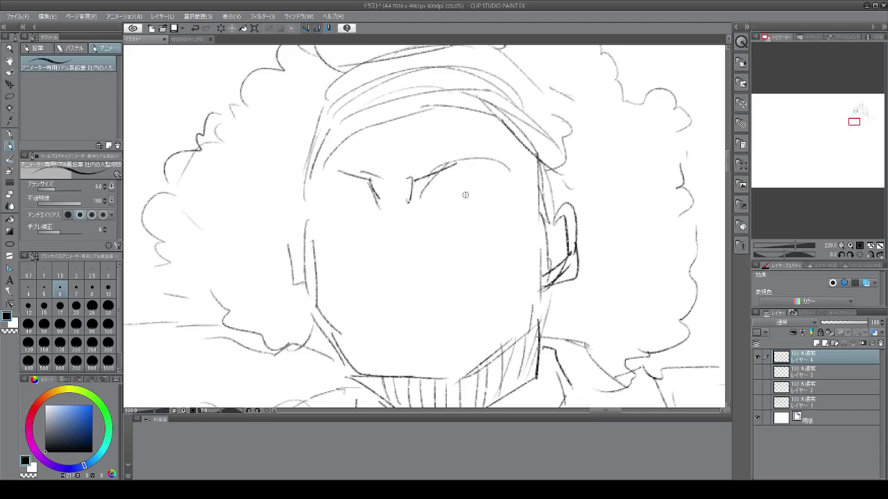
Draw the fourth head's upper eyelids and narrow eyes beneath the frowning brows.
mouse_move(430, 190)
left_mouse_down()
mouse_move(455, 178)
mouse_move(485, 203)
left_mouse_up()
mouse_move(337, 198)
left_mouse_down()
mouse_move(370, 186)
mouse_move(331, 212)
mouse_move(366, 196)
left_mouse_up()
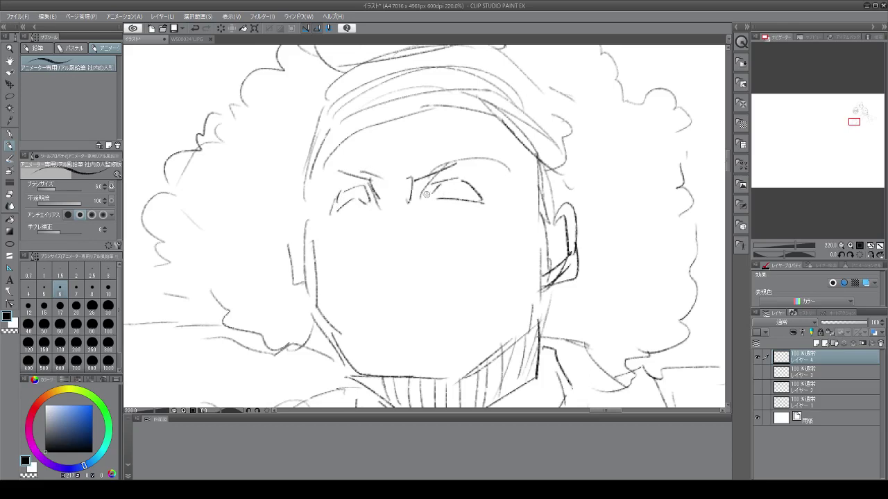
mouse_move(426, 195)
left_mouse_down()
mouse_move(453, 191)
mouse_move(480, 203)
left_mouse_up()
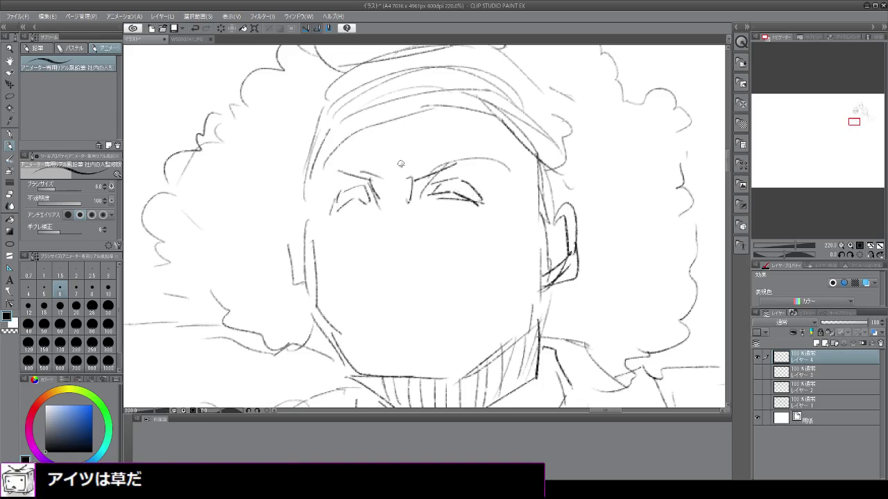
mouse_move(433, 200)
left_mouse_down()
mouse_move(460, 211)
mouse_move(478, 203)
left_mouse_up()
Finish the left-hand eye, draw a large round clown nose between the eyes, and mark a short cheek crease.
mouse_move(340, 207)
left_mouse_down()
mouse_move(352, 217)
mouse_move(386, 201)
mouse_move(423, 214)
left_mouse_up()
mouse_move(369, 209)
left_mouse_down()
mouse_move(427, 220)
mouse_move(403, 248)
mouse_move(430, 224)
mouse_move(369, 241)
left_mouse_up()
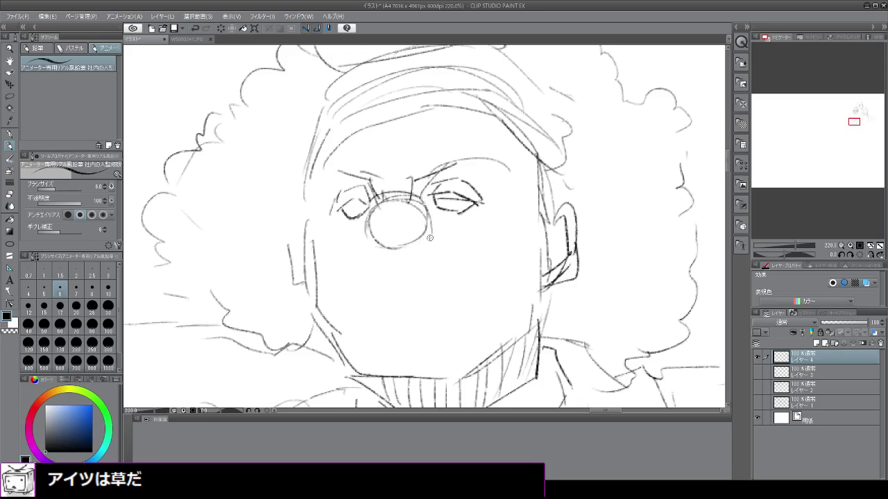
left_click_drag(428, 238, 430, 244)
left_click_drag(434, 241, 435, 246)
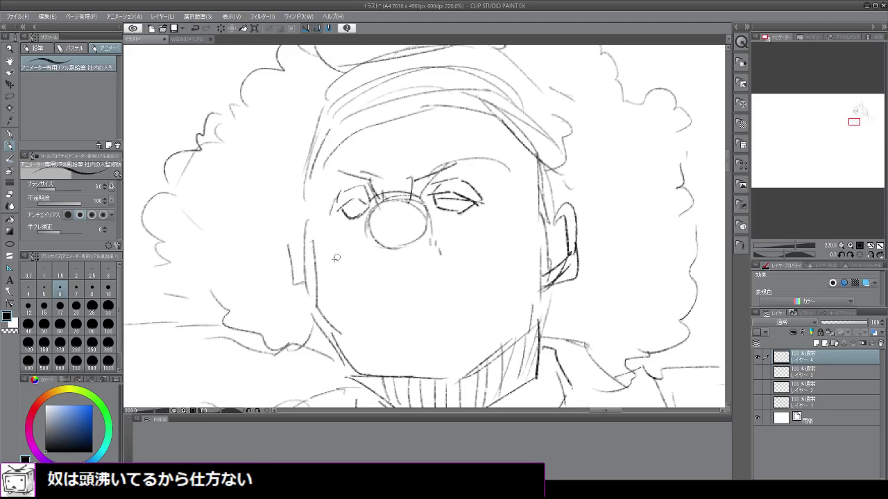
Draw the clown's open mouth with a curved upper lip, lower lip and a row of teeth.
mouse_move(359, 284)
left_mouse_down()
mouse_move(395, 275)
mouse_move(462, 285)
left_mouse_up()
mouse_move(377, 280)
left_mouse_down()
mouse_move(420, 281)
mouse_move(368, 292)
left_mouse_up()
left_click_drag(425, 285, 457, 288)
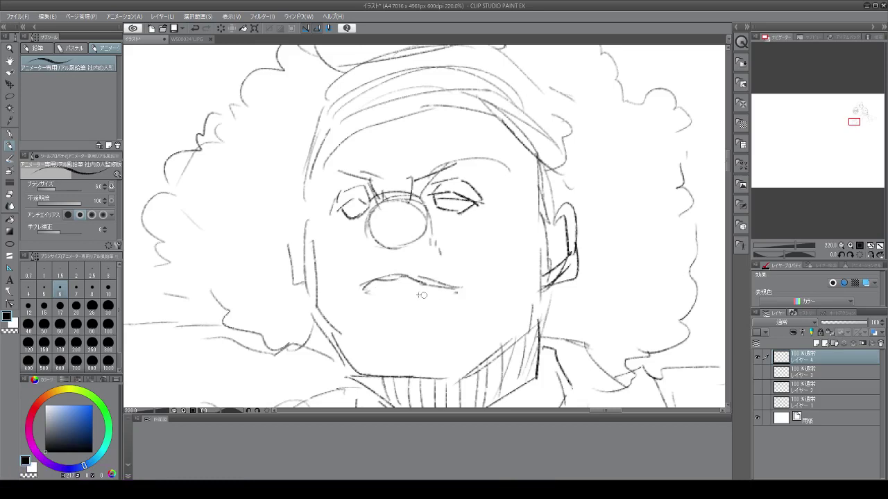
mouse_move(363, 287)
left_mouse_down()
mouse_move(365, 313)
mouse_move(391, 319)
mouse_move(374, 319)
mouse_move(437, 321)
mouse_move(463, 301)
mouse_move(452, 301)
left_mouse_up()
mouse_move(365, 307)
left_mouse_down()
mouse_move(452, 305)
mouse_move(444, 313)
mouse_move(402, 306)
left_mouse_up()
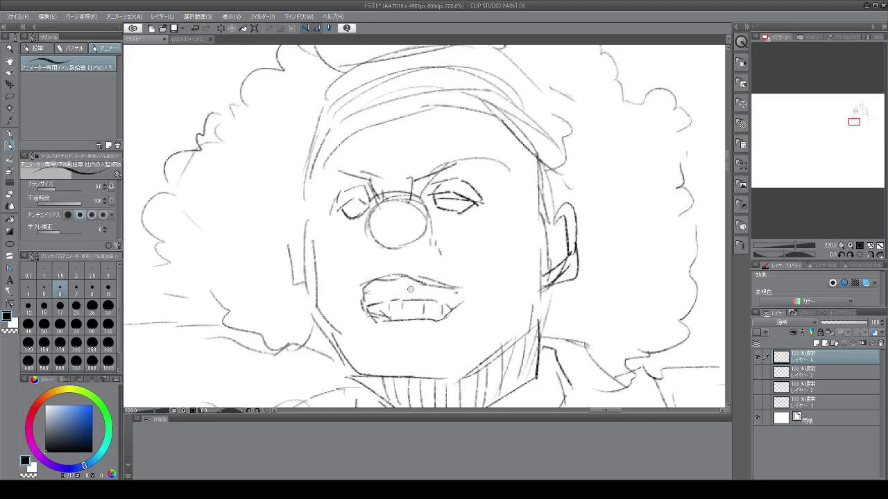
Outline a wide painted clown mouth around the lips, with upturned corners and a curved lower edge above the chin.
mouse_move(354, 271)
left_mouse_down()
mouse_move(383, 258)
mouse_move(467, 268)
mouse_move(510, 261)
mouse_move(484, 300)
left_mouse_up()
left_click_drag(356, 268, 326, 261)
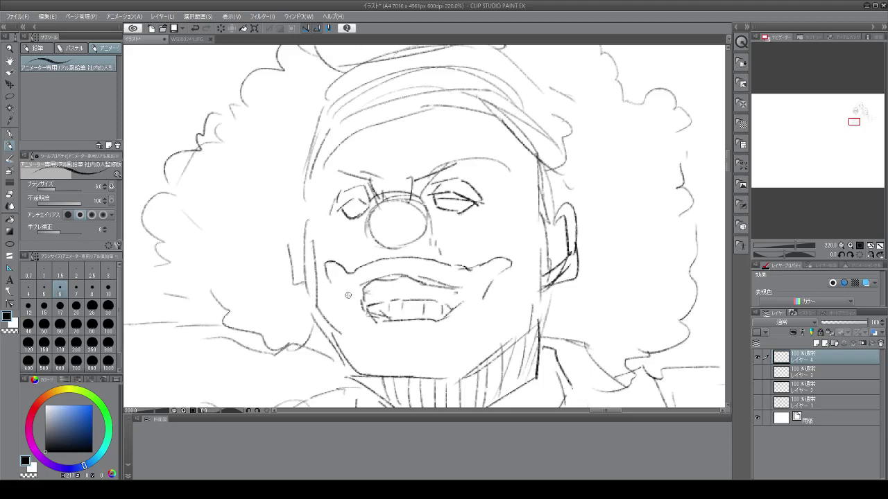
mouse_move(334, 286)
left_mouse_down()
mouse_move(351, 321)
mouse_move(379, 334)
mouse_move(358, 319)
mouse_move(366, 337)
mouse_move(451, 345)
mouse_move(491, 306)
left_mouse_up()
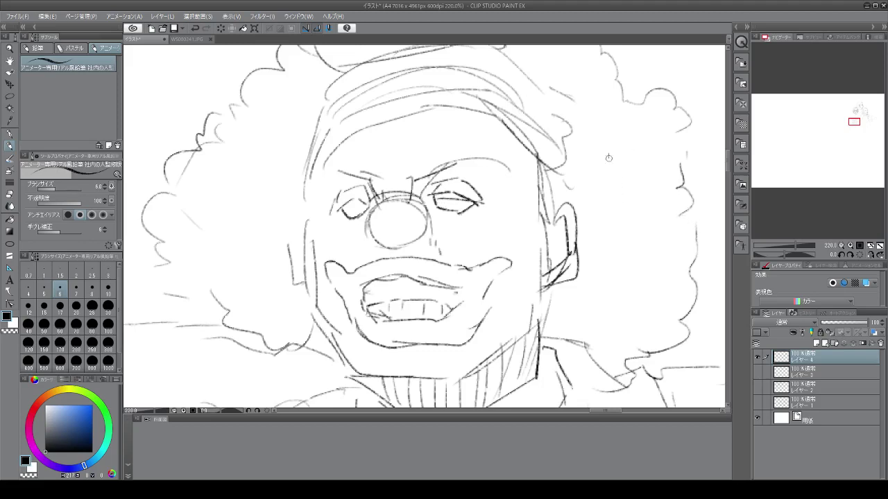
Hatch the clown's inner brows, and strengthen the temple, cheek and jaw contours.
left_click_drag(532, 146, 539, 197)
left_click_drag(406, 176, 450, 165)
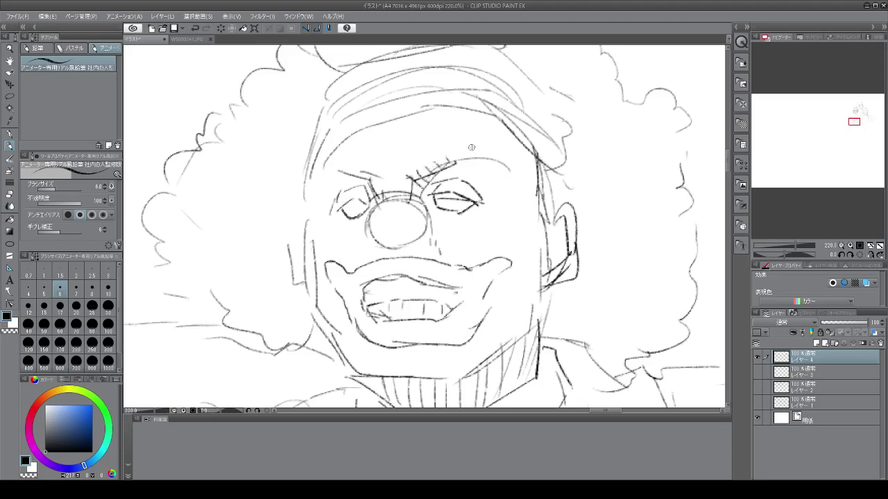
left_click_drag(362, 182, 379, 191)
left_click_drag(432, 201, 452, 221)
mouse_move(516, 312)
left_mouse_down()
mouse_move(490, 352)
mouse_move(431, 380)
left_mouse_up()
left_click_drag(507, 334, 489, 363)
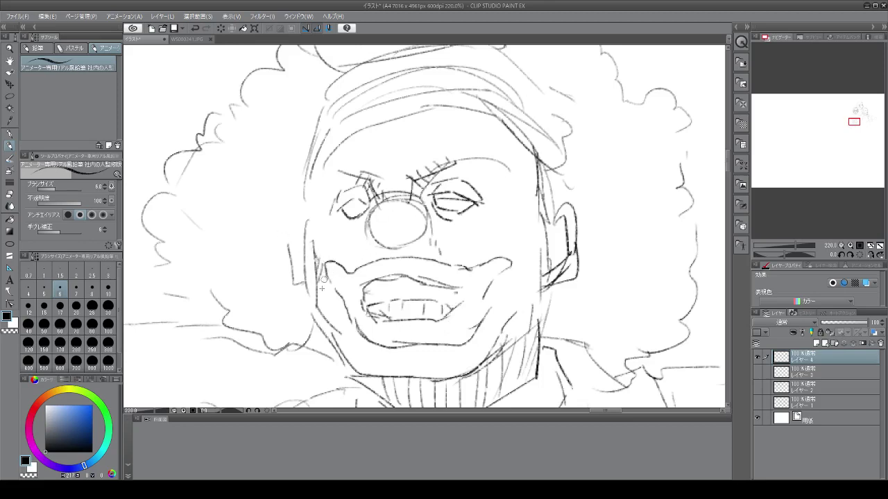
left_click_drag(536, 234, 520, 255)
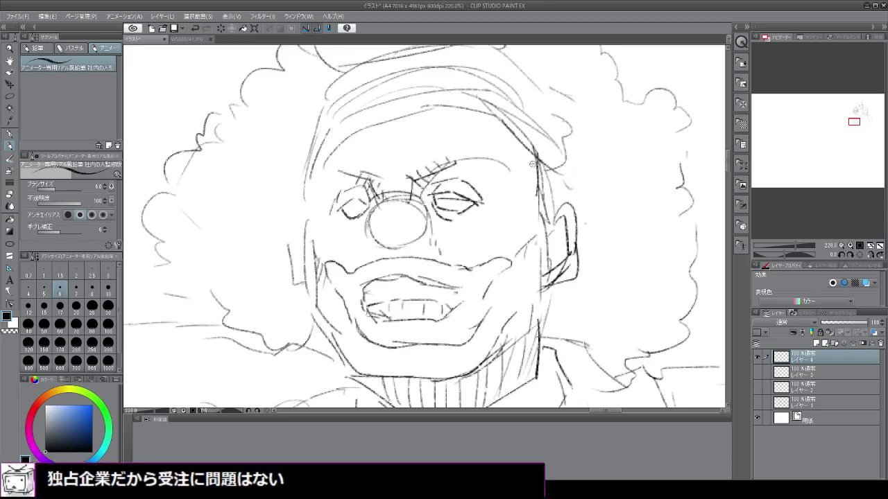
Draw a pointed, twisted cloth tail extending from the headband above the clown's right-hand ear.
left_click_drag(539, 165, 597, 196)
left_click_drag(566, 161, 588, 173)
mouse_move(584, 170)
left_mouse_down()
mouse_move(610, 167)
mouse_move(634, 173)
left_mouse_up()
mouse_move(612, 179)
left_mouse_down()
mouse_move(627, 185)
mouse_move(605, 192)
mouse_move(650, 184)
mouse_move(598, 198)
left_mouse_up()
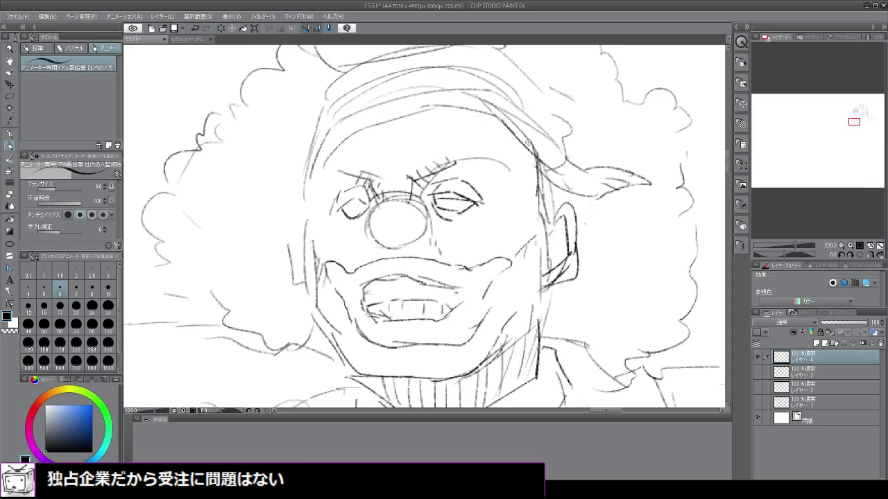
Darken the clown's right-hand temple and add small inner curls beside both ears.
left_click_drag(533, 149, 536, 195)
mouse_move(573, 251)
left_mouse_down()
mouse_move(598, 261)
mouse_move(630, 301)
mouse_move(628, 288)
left_mouse_up()
left_click_drag(276, 260, 246, 277)
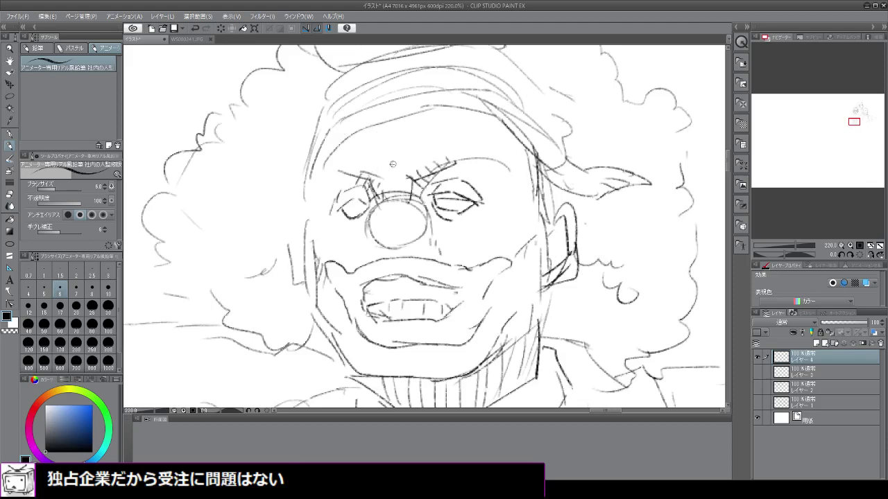
Darken the clown's eyes and shade the round nose with vertical hatching around a circular highlight.
mouse_move(346, 206)
left_mouse_down()
mouse_move(357, 197)
mouse_move(343, 212)
mouse_move(369, 218)
left_mouse_up()
left_click_drag(425, 200, 450, 212)
mouse_move(404, 199)
left_mouse_down()
mouse_move(418, 207)
mouse_move(426, 230)
left_mouse_up()
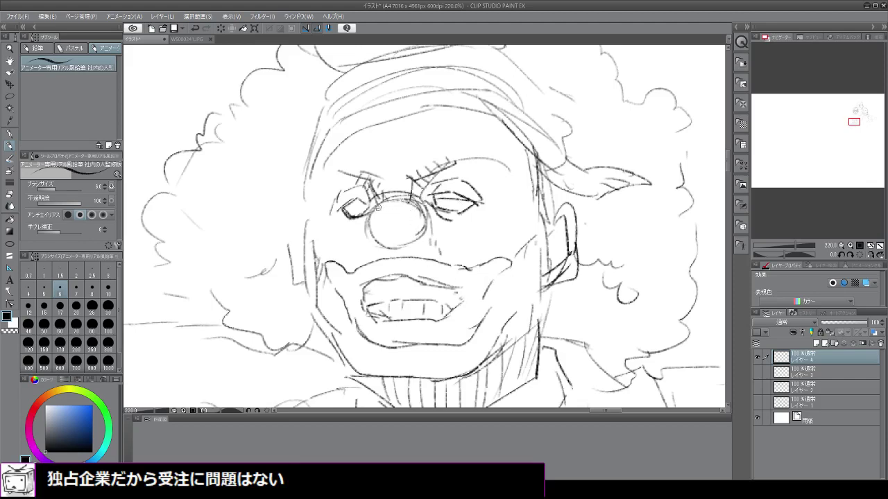
mouse_move(369, 209)
left_mouse_down()
mouse_move(404, 202)
mouse_move(396, 194)
mouse_move(416, 201)
left_mouse_up()
mouse_move(380, 199)
left_mouse_down()
mouse_move(366, 226)
mouse_move(403, 215)
mouse_move(381, 243)
mouse_move(389, 220)
mouse_move(401, 241)
mouse_move(416, 212)
mouse_move(424, 229)
mouse_move(384, 239)
mouse_move(374, 222)
mouse_move(380, 202)
left_mouse_up()
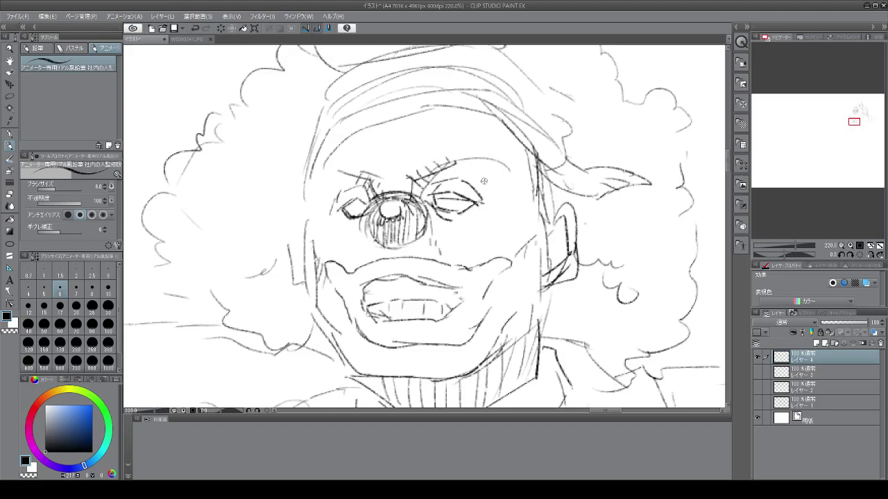
Rework the clown's small hat with a thick hatched brim and a rounded, shaded crown, and touch up the adjoining right-hand curls.
scroll(425, 219, "down", 5)
scroll(424, 214, "down", 5)
scroll(424, 97, "up", 6)
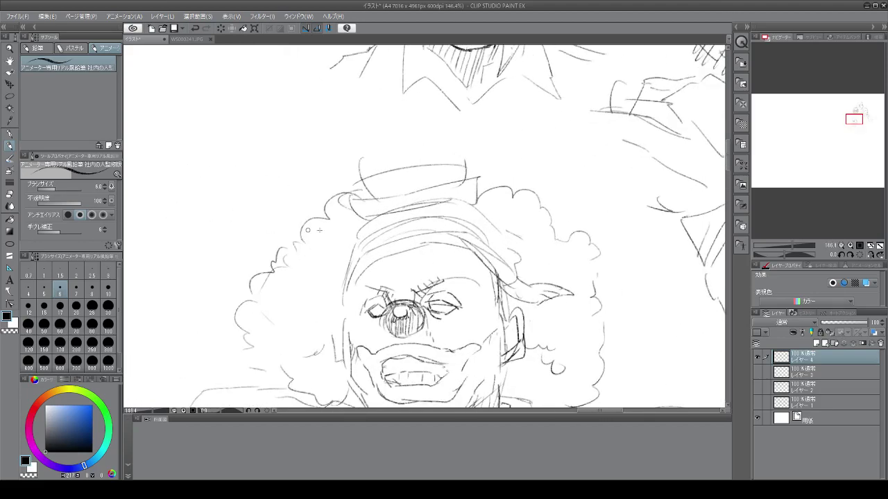
mouse_move(345, 207)
left_mouse_down()
mouse_move(353, 226)
mouse_move(378, 227)
mouse_move(391, 219)
mouse_move(382, 201)
mouse_move(407, 202)
mouse_move(474, 179)
mouse_move(465, 203)
left_mouse_up()
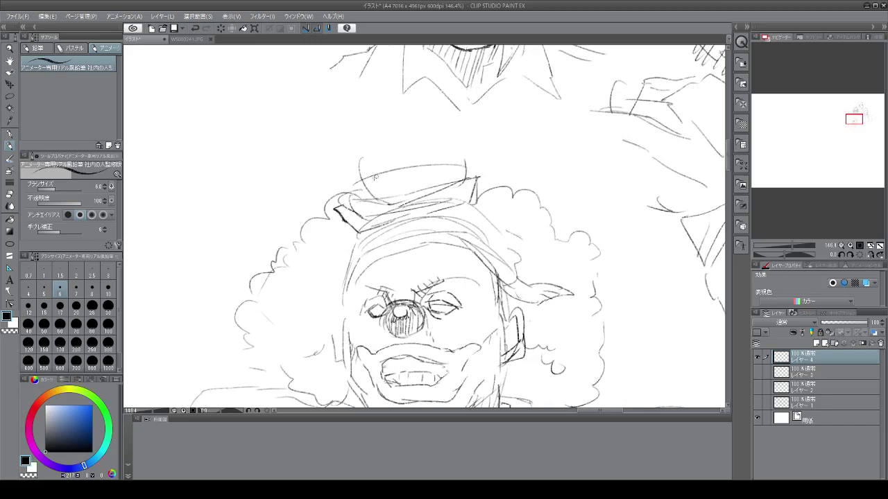
mouse_move(357, 187)
left_mouse_down()
mouse_move(374, 147)
mouse_move(435, 141)
mouse_move(442, 170)
mouse_move(455, 159)
mouse_move(460, 188)
left_mouse_up()
mouse_move(357, 158)
left_mouse_down()
mouse_move(364, 209)
mouse_move(418, 143)
mouse_move(438, 157)
left_mouse_up()
left_click_drag(358, 188, 446, 183)
mouse_move(373, 207)
left_mouse_down()
mouse_move(439, 188)
mouse_move(453, 172)
left_mouse_up()
mouse_move(366, 145)
left_mouse_down()
mouse_move(454, 157)
mouse_move(445, 191)
mouse_move(478, 197)
mouse_move(403, 218)
left_mouse_up()
mouse_move(436, 194)
left_mouse_down()
mouse_move(366, 215)
mouse_move(365, 195)
mouse_move(351, 222)
mouse_move(368, 215)
mouse_move(345, 208)
mouse_move(342, 217)
mouse_move(460, 208)
left_mouse_up()
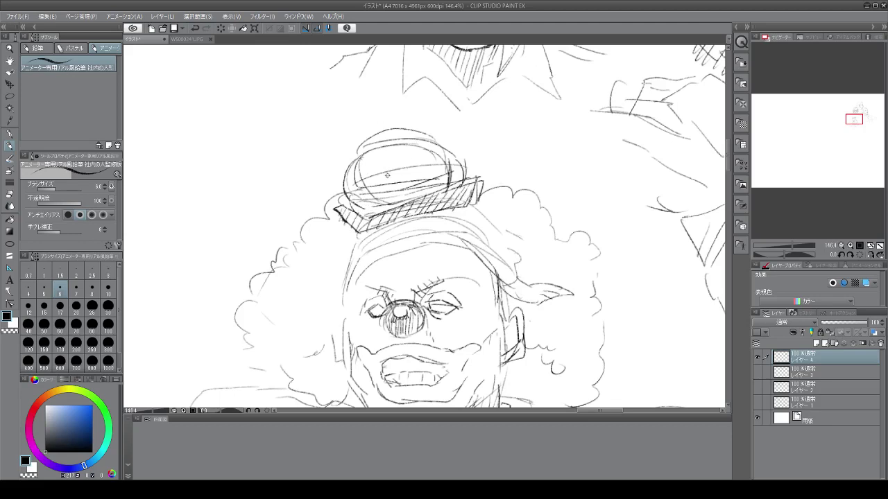
left_click_drag(370, 159, 377, 207)
mouse_move(484, 167)
left_mouse_down()
mouse_move(536, 194)
mouse_move(554, 236)
mouse_move(565, 236)
left_mouse_up()
Draw a small arrow beside the long-haired front-facing portrait, pointing toward its face.
scroll(646, 128, "down", 3)
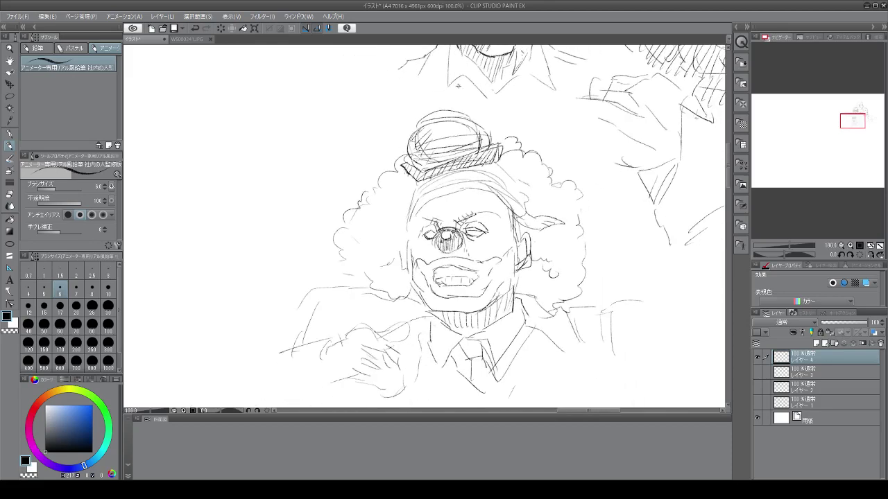
scroll(397, 136, "down", 5)
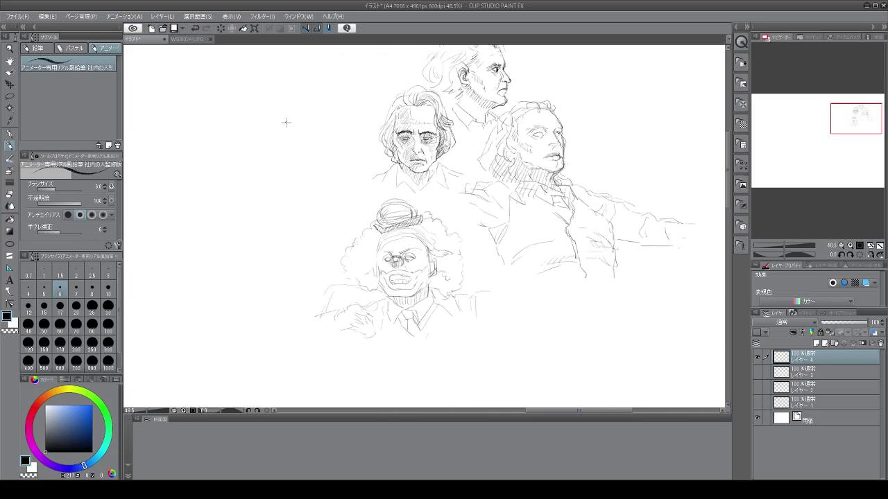
scroll(446, 208, "up", 5)
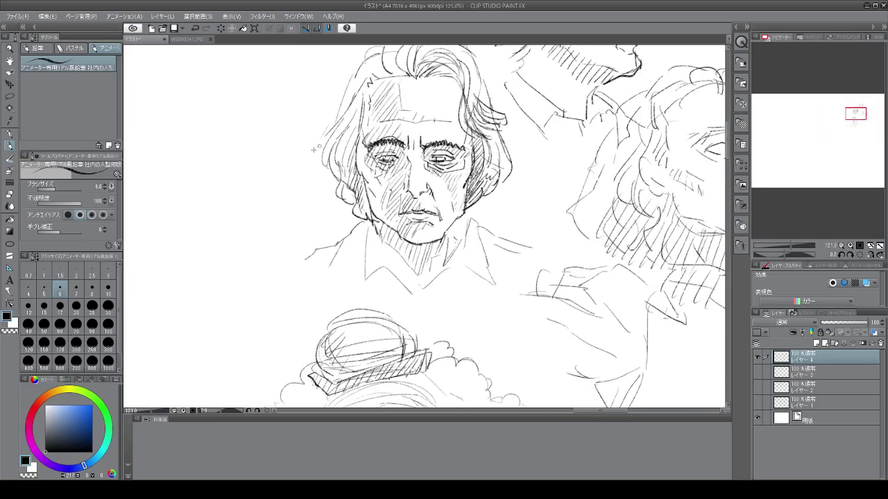
left_click_drag(260, 202, 285, 211)
scroll(396, 202, "down", 5)
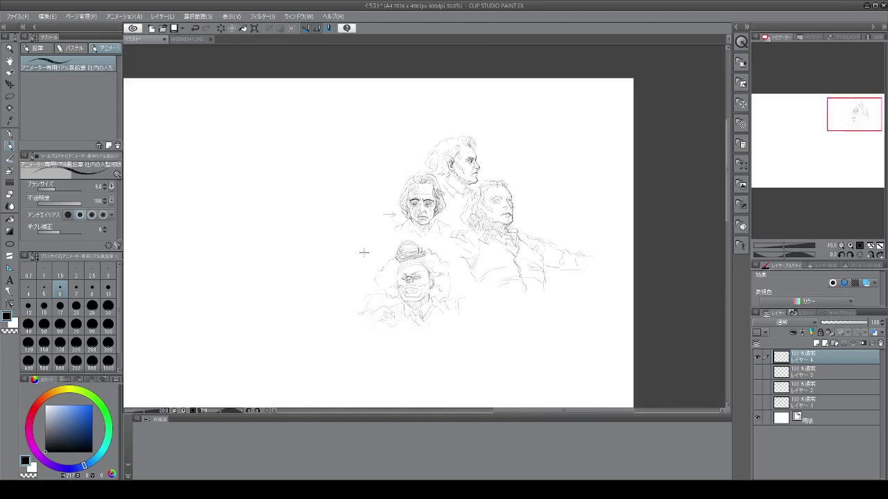
Block in a large three-quarter face beside the clown with the far forehead edge, frowning brows, near eye socket, and nose bridge and tip.
scroll(288, 300, "up", 4)
scroll(284, 284, "up", 3)
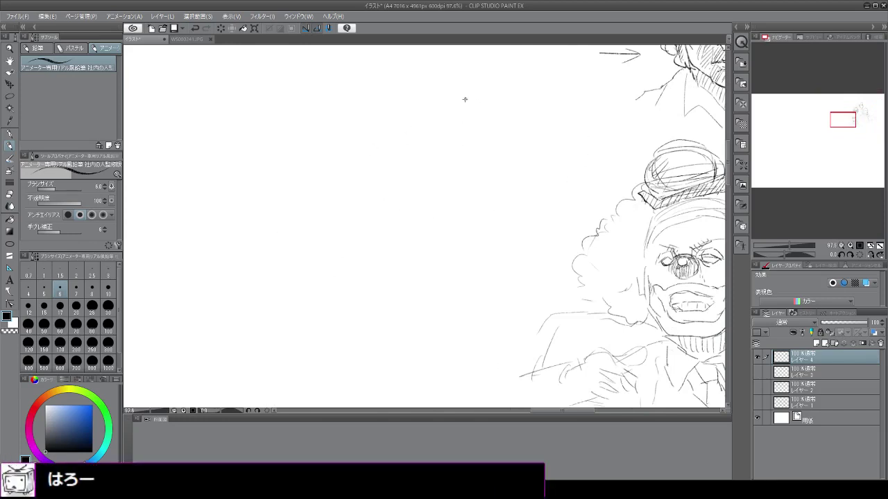
mouse_move(450, 90)
left_mouse_down()
mouse_move(464, 182)
mouse_move(454, 201)
left_mouse_up()
mouse_move(405, 168)
left_mouse_down()
mouse_move(393, 189)
mouse_move(455, 183)
mouse_move(460, 196)
mouse_move(430, 218)
left_mouse_up()
mouse_move(377, 168)
left_mouse_down()
mouse_move(391, 174)
mouse_move(368, 174)
mouse_move(317, 138)
mouse_move(297, 139)
mouse_move(265, 186)
mouse_move(288, 208)
left_mouse_up()
left_click_drag(354, 193, 335, 229)
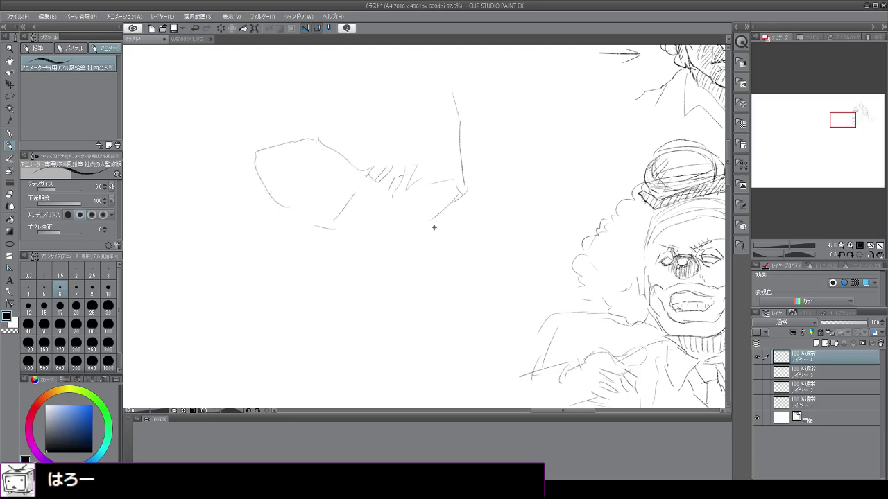
mouse_move(416, 196)
left_mouse_down()
mouse_move(393, 227)
mouse_move(392, 275)
mouse_move(373, 331)
left_mouse_up()
mouse_move(328, 296)
left_mouse_down()
mouse_move(363, 327)
mouse_move(385, 303)
left_mouse_up()
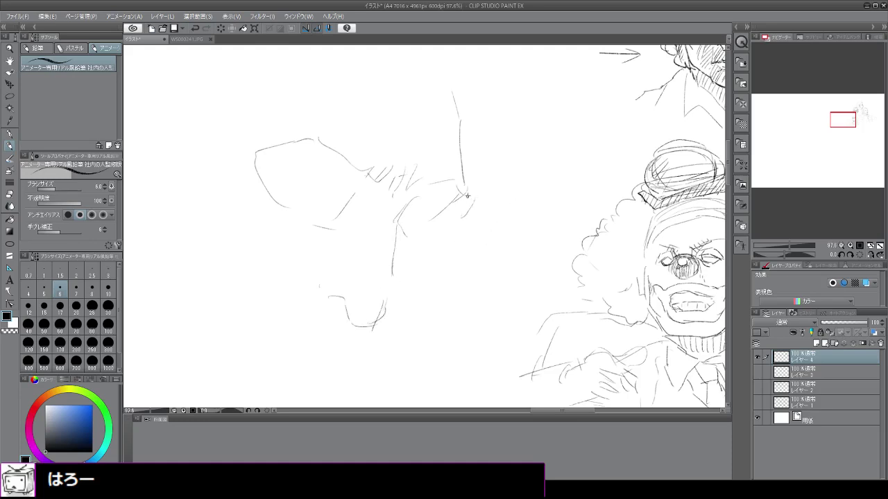
Draw the new face's far contour from the brow corner down along the cheek to the chin, and round off the chin.
left_click_drag(467, 196, 451, 244)
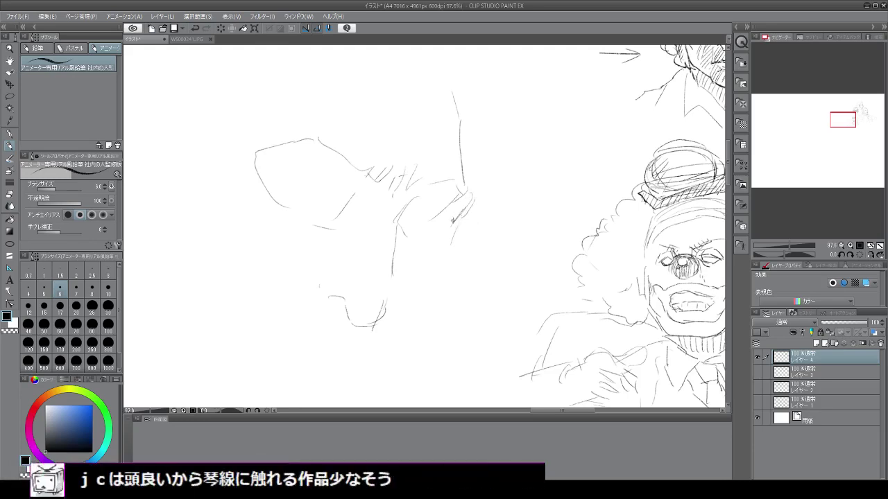
mouse_move(470, 197)
left_mouse_down()
mouse_move(440, 231)
mouse_move(414, 309)
mouse_move(401, 319)
left_mouse_up()
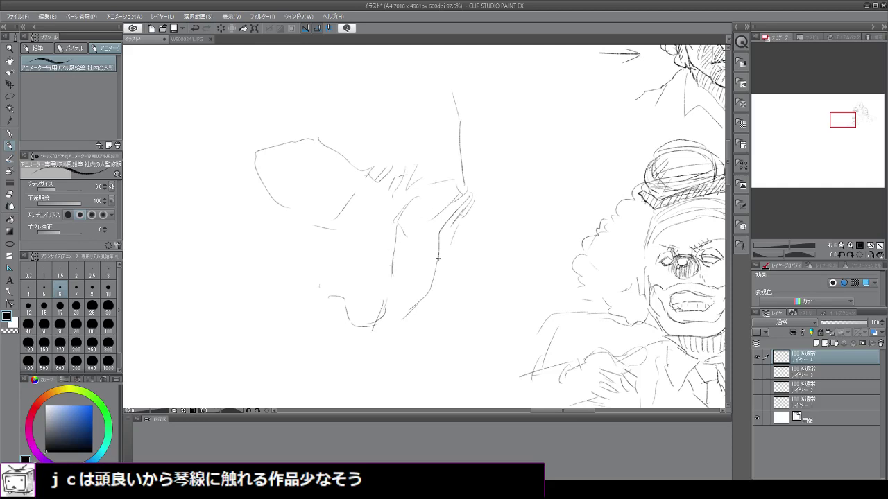
mouse_move(464, 206)
left_mouse_down()
mouse_move(438, 231)
mouse_move(430, 273)
mouse_move(387, 328)
mouse_move(354, 384)
left_mouse_up()
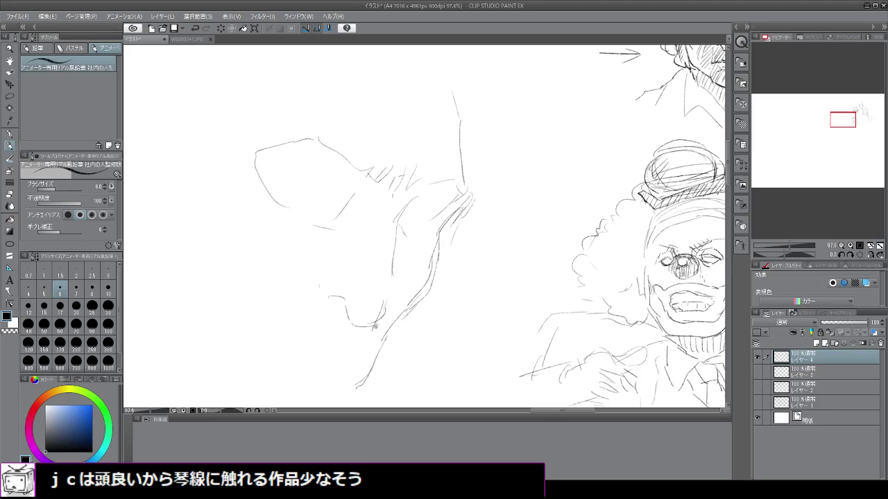
scroll(447, 185, "down", 2)
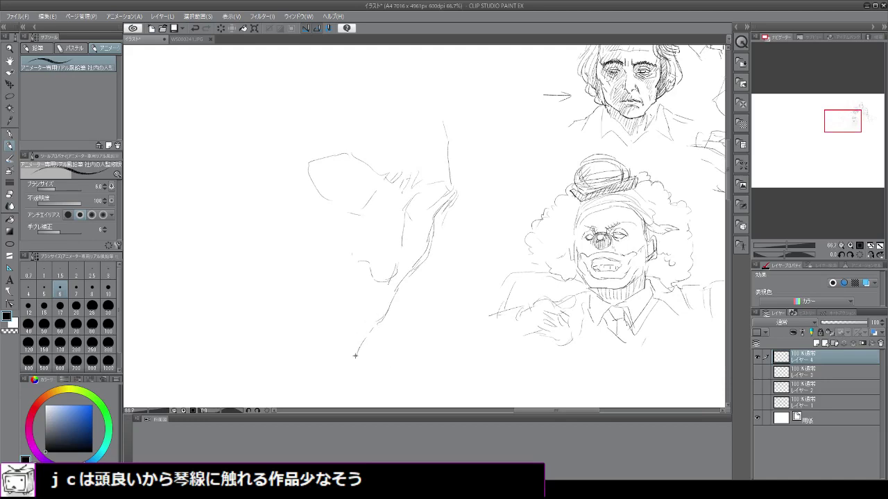
left_click_drag(355, 356, 344, 367)
left_click_drag(366, 335, 320, 347)
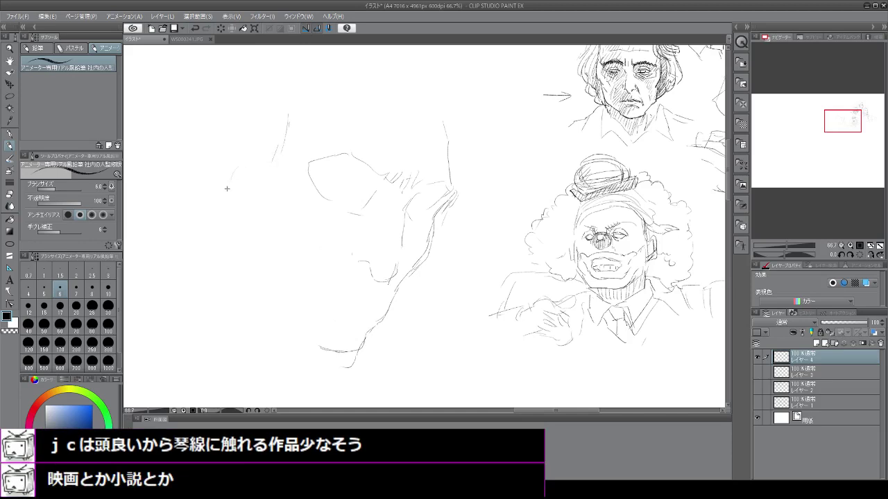
Outline the near side of the face and jaw, the top of the head, and the near ear with sideburn strokes.
mouse_move(227, 188)
left_mouse_down()
mouse_move(225, 216)
mouse_move(251, 276)
left_mouse_up()
mouse_move(271, 310)
left_mouse_down()
mouse_move(303, 347)
mouse_move(323, 350)
left_mouse_up()
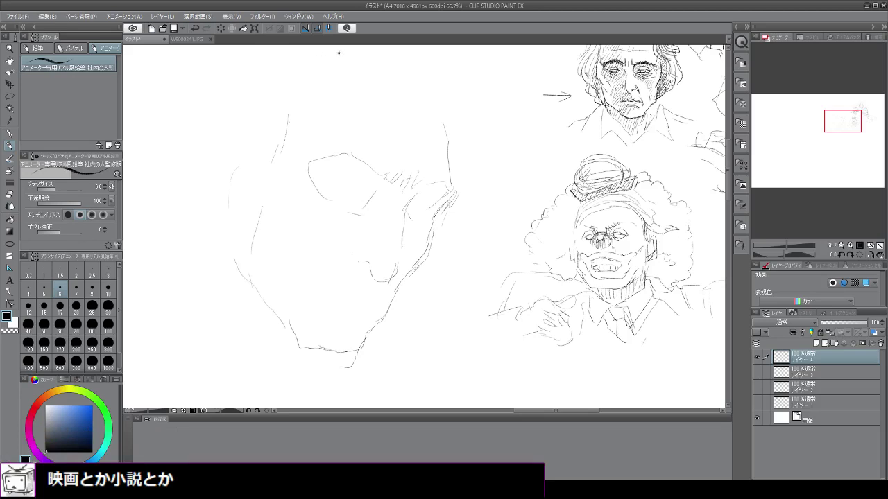
mouse_move(384, 65)
left_mouse_down()
mouse_move(418, 61)
mouse_move(446, 110)
mouse_move(450, 165)
left_mouse_up()
left_click_drag(456, 124, 449, 196)
left_click_drag(437, 87, 458, 122)
mouse_move(422, 68)
left_mouse_down()
mouse_move(342, 75)
mouse_move(340, 68)
mouse_move(281, 108)
left_mouse_up()
left_click_drag(271, 93, 262, 110)
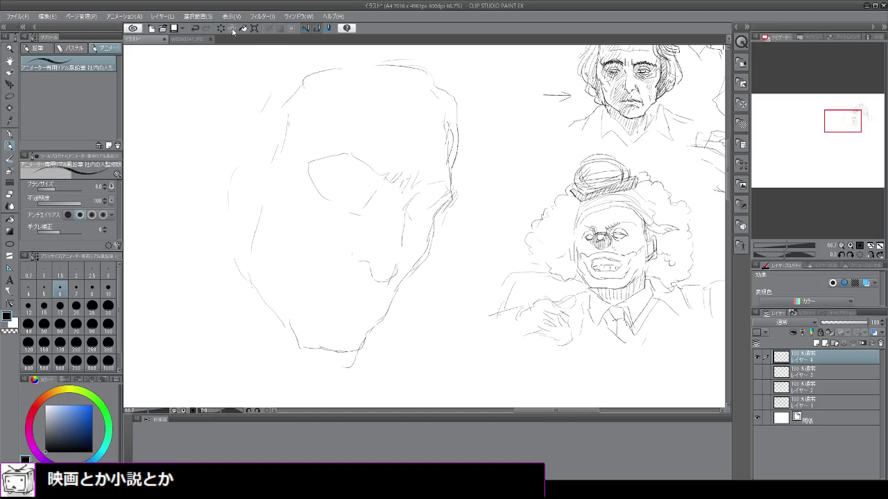
left_click_drag(273, 115, 265, 146)
mouse_move(267, 144)
left_mouse_down()
mouse_move(268, 175)
mouse_move(236, 129)
mouse_move(222, 172)
mouse_move(234, 194)
left_mouse_up()
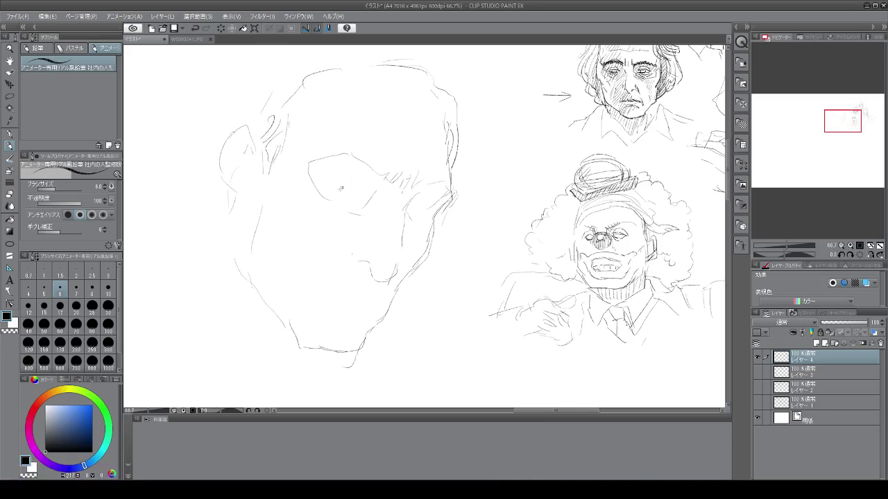
Sketch the neck contours below the jaw and start the loose hair beside the far temple.
left_click_drag(379, 336, 345, 368)
mouse_move(226, 252)
left_mouse_down()
mouse_move(230, 327)
mouse_move(266, 384)
left_mouse_up()
mouse_move(464, 133)
left_mouse_down()
mouse_move(475, 170)
mouse_move(477, 224)
mouse_move(489, 171)
left_mouse_up()
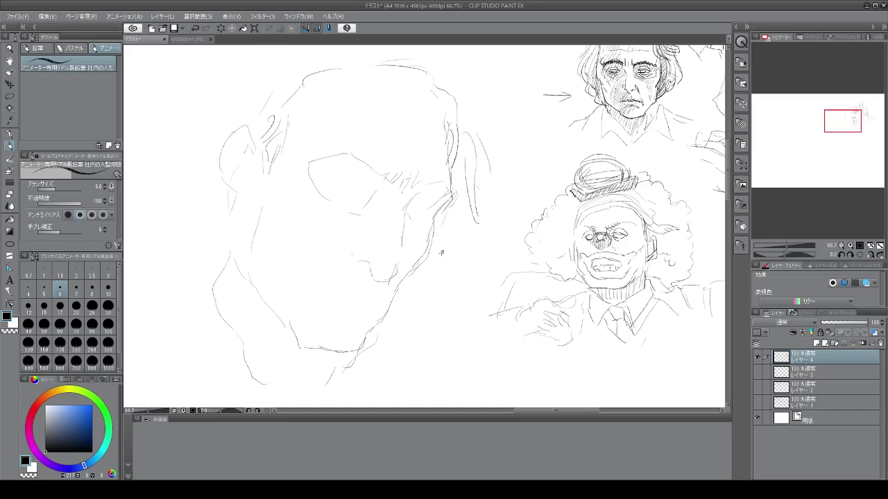
Add wavy hair locks behind the far cheek, ending in overlapping curls beside the mouth and chin.
mouse_move(437, 242)
left_mouse_down()
mouse_move(453, 265)
mouse_move(458, 227)
mouse_move(465, 267)
left_mouse_up()
mouse_move(454, 224)
left_mouse_down()
mouse_move(473, 265)
mouse_move(461, 293)
left_mouse_up()
left_click_drag(468, 242, 442, 310)
mouse_move(429, 263)
left_mouse_down()
mouse_move(409, 304)
mouse_move(397, 292)
mouse_move(407, 337)
mouse_move(386, 300)
mouse_move(383, 336)
left_mouse_up()
left_click_drag(386, 299, 371, 333)
mouse_move(415, 287)
left_mouse_down()
mouse_move(421, 297)
mouse_move(393, 338)
left_mouse_up()
left_click_drag(410, 292, 390, 329)
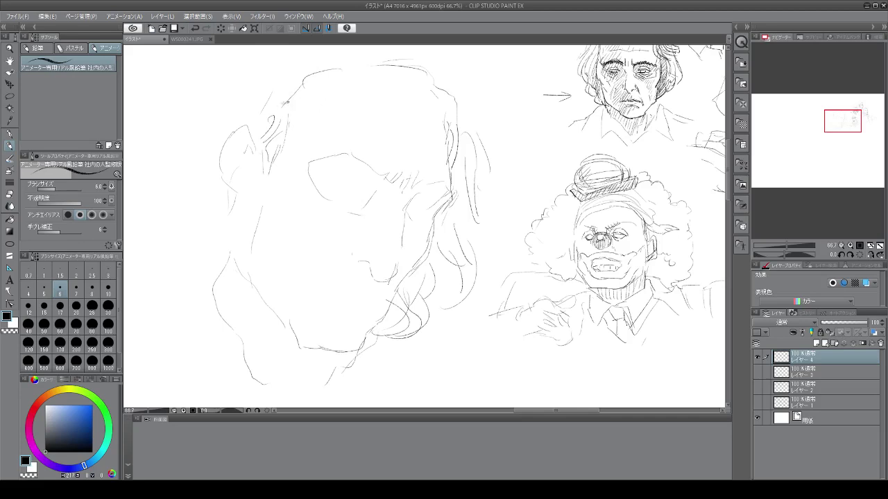
Sketch hair strands at both temples and a short centre mark at the top of the head.
left_click_drag(282, 72, 271, 136)
left_click_drag(286, 91, 291, 140)
left_click_drag(347, 59, 348, 83)
left_click_drag(419, 85, 435, 140)
left_click_drag(430, 104, 461, 177)
left_click_drag(476, 125, 475, 169)
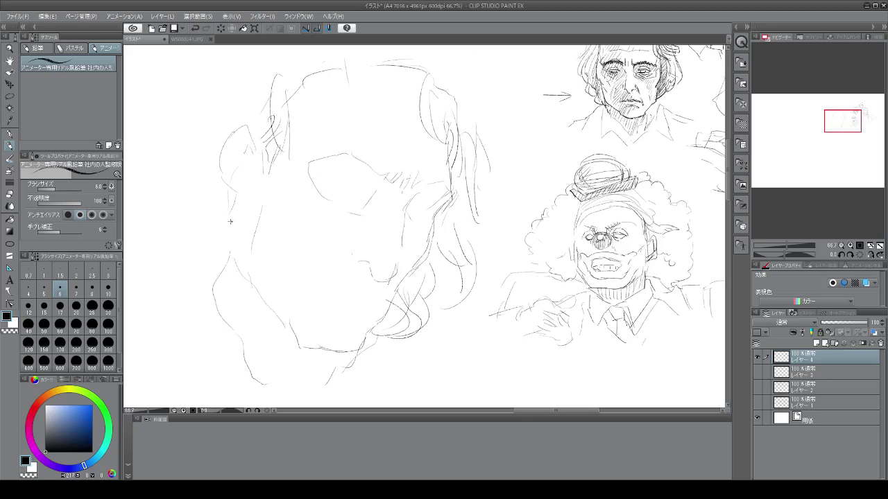
Draw the near cheekbone diagonal with cheek folds, the far cheek plane, and the closed mouth line below the nose.
mouse_move(276, 201)
left_mouse_down()
mouse_move(321, 236)
mouse_move(351, 236)
left_mouse_up()
left_click_drag(401, 252, 419, 265)
left_click_drag(312, 224, 278, 260)
left_click_drag(338, 230, 286, 267)
left_click_drag(330, 241, 303, 292)
mouse_move(317, 290)
left_mouse_down()
mouse_move(359, 288)
mouse_move(315, 295)
mouse_move(383, 308)
left_mouse_up()
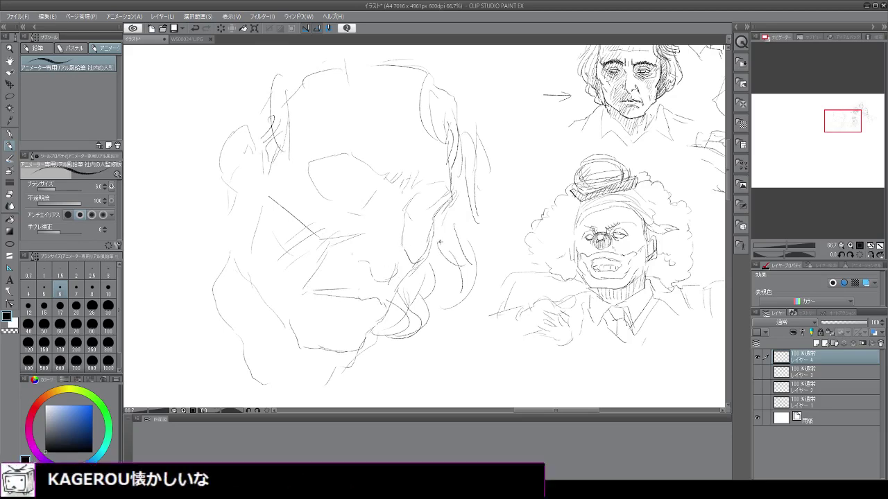
mouse_move(409, 205)
left_mouse_down()
mouse_move(400, 247)
mouse_move(360, 287)
mouse_move(389, 297)
left_mouse_up()
left_click_drag(325, 290, 393, 298)
Draw the large face's far eye with a hatched brow area, eyelids and a shaded iris.
scroll(437, 215, "down", 1)
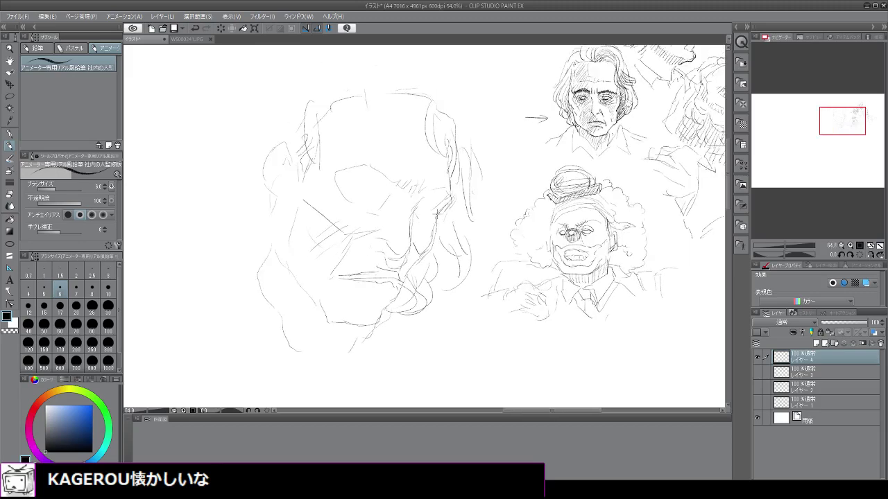
scroll(410, 124, "up", 1)
scroll(387, 177, "up", 1)
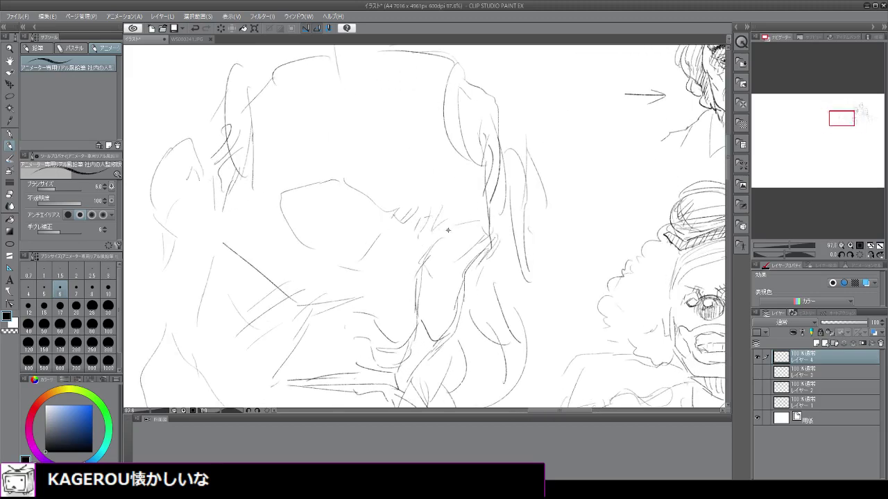
left_click_drag(439, 242, 429, 254)
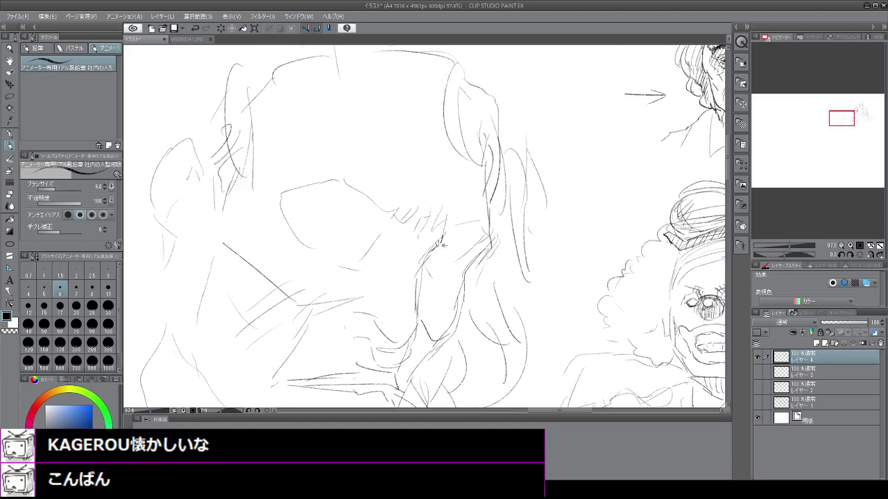
mouse_move(443, 246)
left_mouse_down()
mouse_move(472, 237)
mouse_move(484, 247)
left_mouse_up()
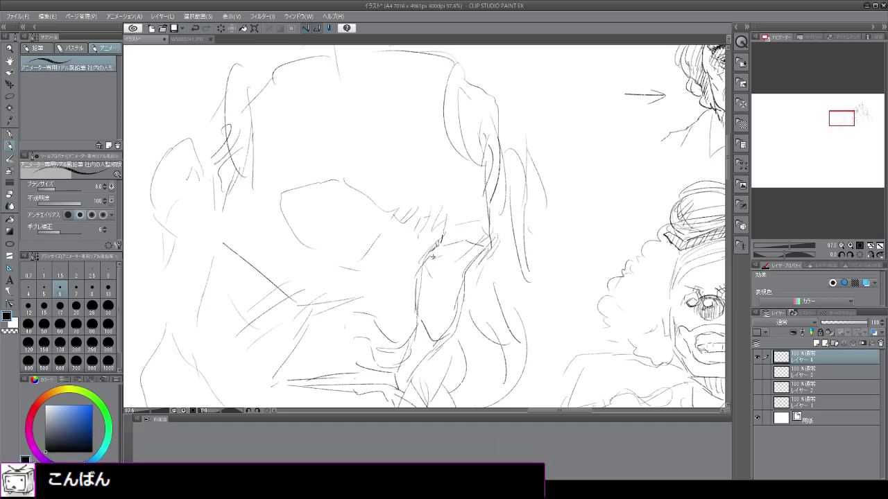
mouse_move(442, 247)
left_mouse_down()
mouse_move(428, 258)
mouse_move(440, 257)
left_mouse_up()
mouse_move(460, 242)
left_mouse_down()
mouse_move(446, 256)
mouse_move(475, 244)
left_mouse_up()
mouse_move(457, 258)
left_mouse_down()
mouse_move(431, 265)
mouse_move(467, 280)
left_mouse_up()
mouse_move(443, 267)
left_mouse_down()
mouse_move(447, 274)
mouse_move(424, 267)
mouse_move(455, 277)
left_mouse_up()
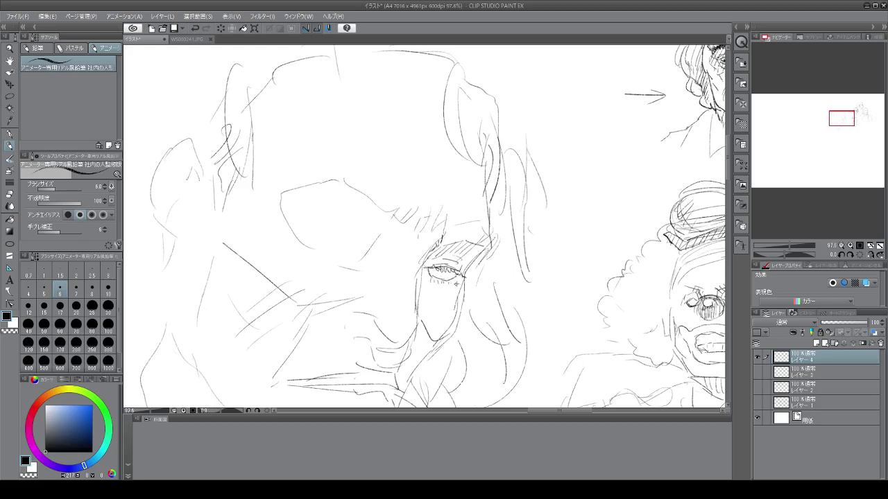
Add bag lines beneath the far eye and darken the far contour from the brow down to the cheek.
mouse_move(425, 274)
left_mouse_down()
mouse_move(451, 285)
mouse_move(448, 297)
left_mouse_up()
left_click_drag(462, 281, 463, 290)
left_click_drag(491, 234, 419, 350)
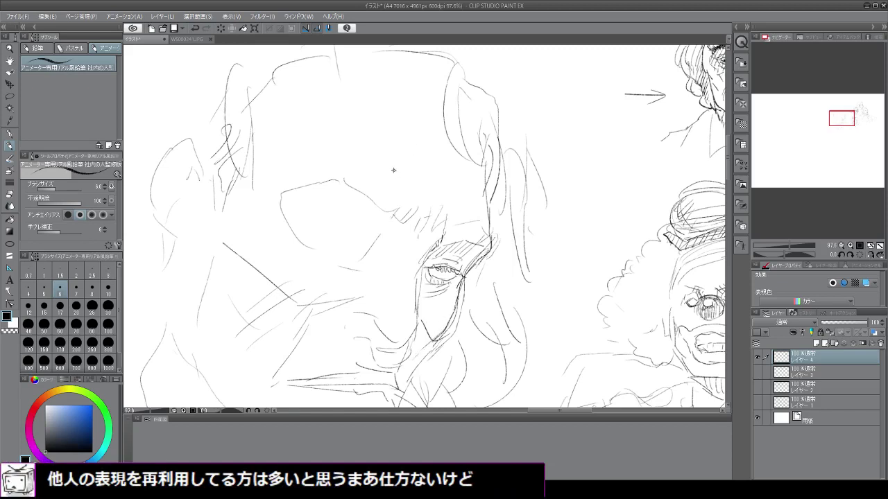
Draw the near eye with a heavy upper lid, crease, eyeball outline and short lines beneath the lower lid.
left_click_drag(397, 227, 371, 230)
mouse_move(329, 206)
left_mouse_down()
mouse_move(368, 218)
mouse_move(357, 212)
mouse_move(348, 228)
mouse_move(359, 259)
left_mouse_up()
mouse_move(334, 235)
left_mouse_down()
mouse_move(361, 244)
mouse_move(360, 255)
mouse_move(302, 240)
mouse_move(352, 243)
mouse_move(309, 237)
mouse_move(325, 233)
mouse_move(358, 247)
left_mouse_up()
mouse_move(303, 240)
left_mouse_down()
mouse_move(322, 232)
mouse_move(333, 237)
mouse_move(318, 244)
mouse_move(350, 251)
mouse_move(341, 242)
mouse_move(363, 255)
left_mouse_up()
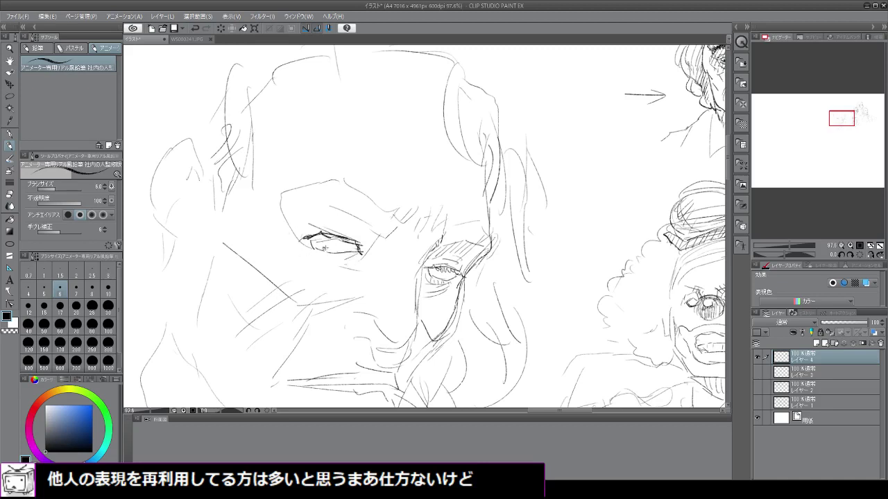
left_click_drag(325, 261, 358, 263)
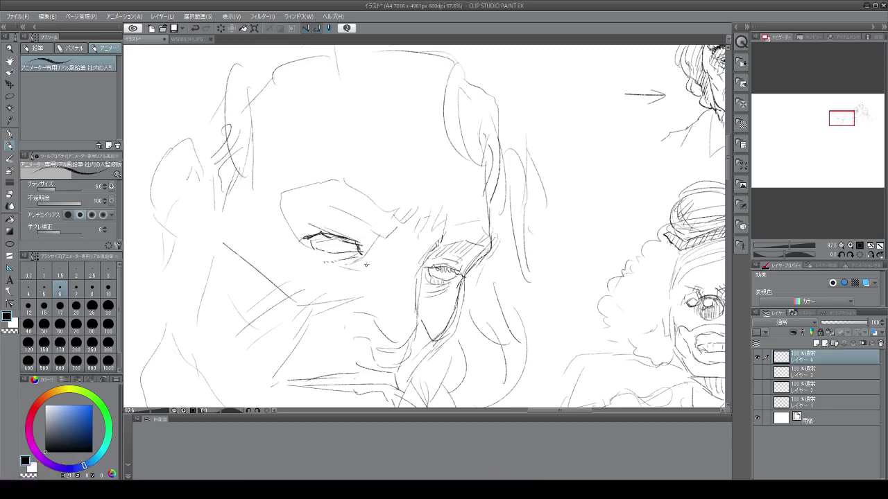
left_click_drag(363, 262, 336, 264)
Extend the near eye's outer lid, define the nose bridge, nostril wing and tip, and darken the near eye.
mouse_move(280, 216)
left_mouse_down()
mouse_move(311, 230)
mouse_move(308, 238)
mouse_move(284, 231)
mouse_move(308, 236)
left_mouse_up()
mouse_move(426, 257)
left_mouse_down()
mouse_move(415, 268)
mouse_move(418, 299)
left_mouse_up()
mouse_move(413, 323)
left_mouse_down()
mouse_move(410, 343)
mouse_move(378, 353)
left_mouse_up()
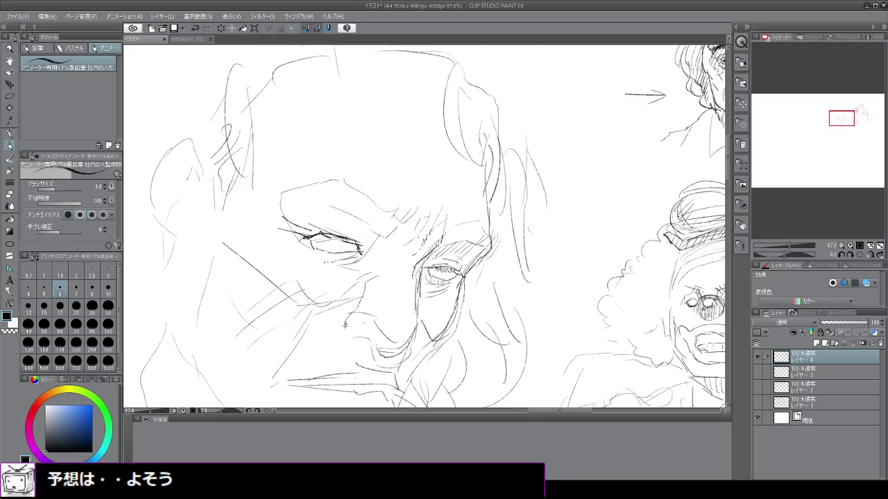
left_click_drag(366, 337, 382, 352)
mouse_move(315, 237)
left_mouse_down()
mouse_move(348, 254)
mouse_move(333, 258)
mouse_move(351, 259)
left_mouse_up()
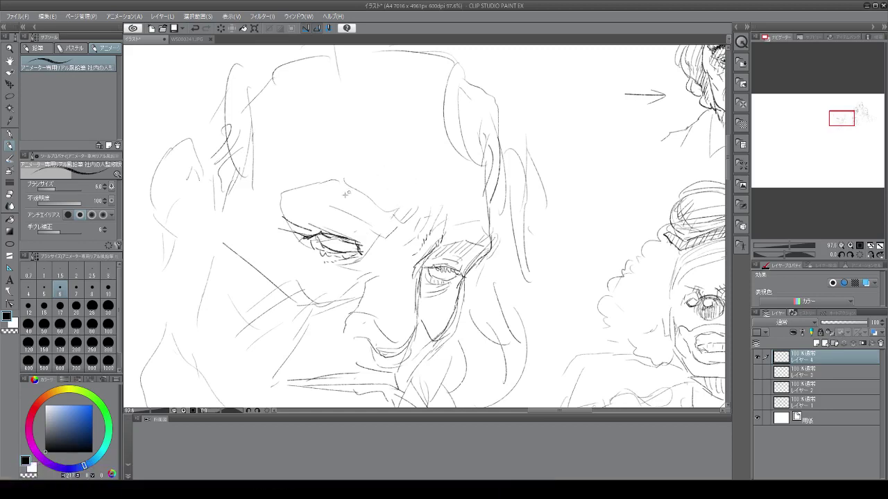
Hatch the near eyebrow with short parallel strokes from its outer end toward the nose.
left_click_drag(345, 179, 345, 199)
mouse_move(357, 185)
left_mouse_down()
mouse_move(351, 202)
mouse_move(377, 214)
left_mouse_up()
left_click_drag(368, 206, 381, 218)
mouse_move(386, 216)
left_mouse_down()
mouse_move(377, 226)
mouse_move(392, 232)
left_mouse_up()
left_click_drag(346, 204, 371, 218)
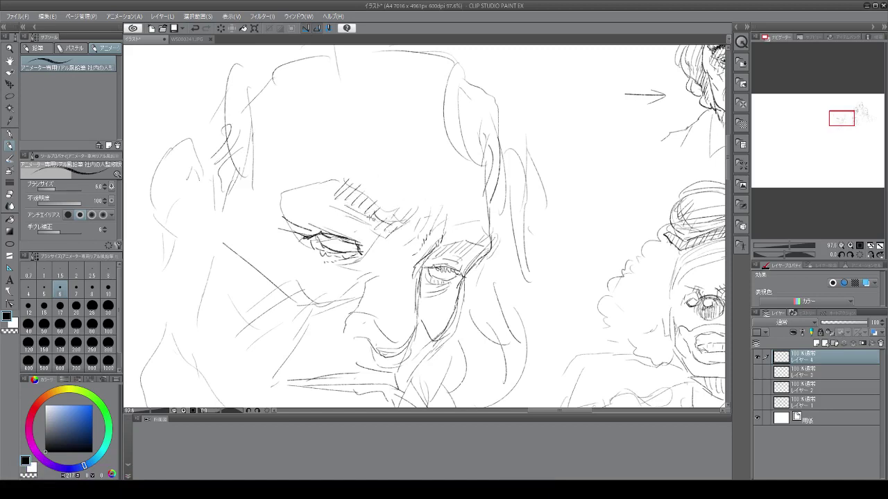
mouse_move(282, 186)
left_mouse_down()
mouse_move(297, 230)
mouse_move(306, 218)
left_mouse_up()
mouse_move(313, 180)
left_mouse_down()
mouse_move(317, 206)
mouse_move(327, 198)
left_mouse_up()
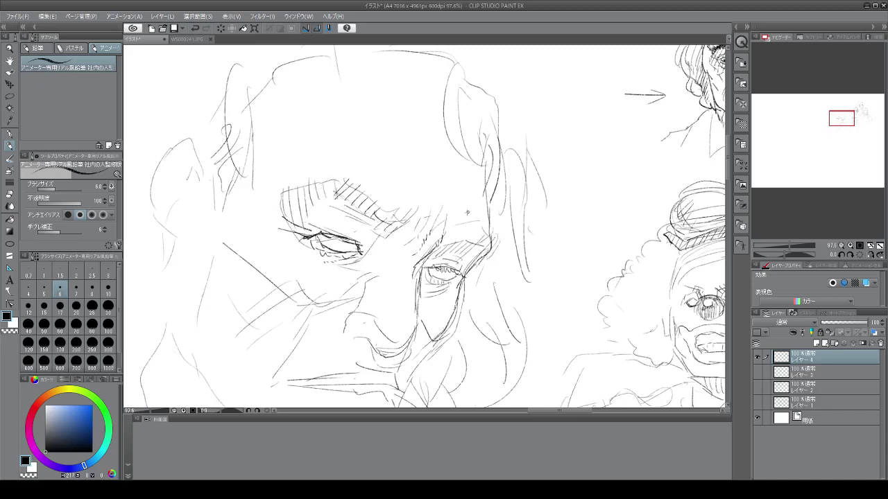
Darken the frown crease between the brows and hatch the shadow from the near eye's inner corner to the nose bridge.
mouse_move(419, 193)
left_mouse_down()
mouse_move(404, 231)
mouse_move(412, 222)
left_mouse_up()
left_click_drag(414, 216, 387, 237)
mouse_move(324, 222)
left_mouse_down()
mouse_move(315, 231)
mouse_move(342, 217)
mouse_move(363, 227)
mouse_move(361, 252)
left_mouse_up()
mouse_move(377, 224)
left_mouse_down()
mouse_move(374, 267)
mouse_move(405, 242)
mouse_move(387, 263)
mouse_move(359, 271)
mouse_move(398, 244)
mouse_move(376, 271)
left_mouse_up()
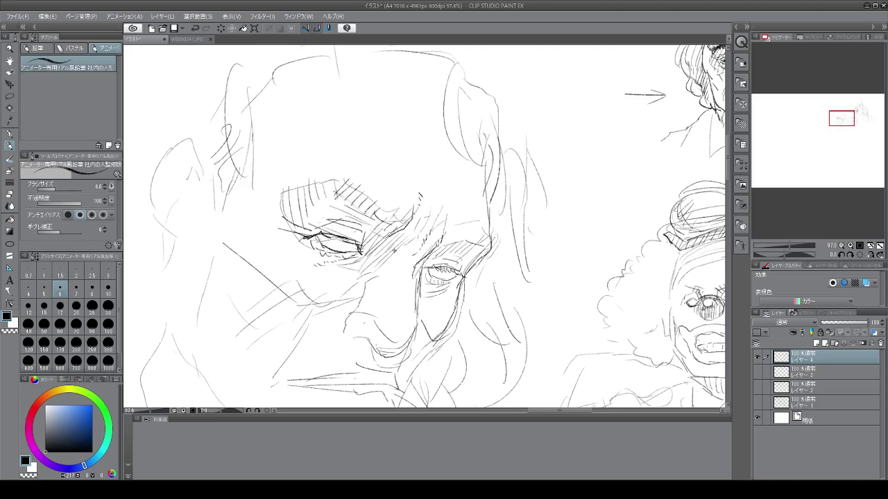
Shade the side of the nose with diagonal hatching from the bridge down to the nostril.
left_click_drag(415, 239, 401, 271)
mouse_move(394, 279)
left_mouse_down()
mouse_move(381, 318)
mouse_move(386, 334)
left_mouse_up()
mouse_move(363, 299)
left_mouse_down()
mouse_move(412, 253)
mouse_move(408, 273)
left_mouse_up()
mouse_move(390, 309)
left_mouse_down()
mouse_move(397, 362)
mouse_move(382, 360)
mouse_move(388, 347)
mouse_move(352, 331)
mouse_move(373, 346)
left_mouse_up()
scroll(328, 165, "down", 6)
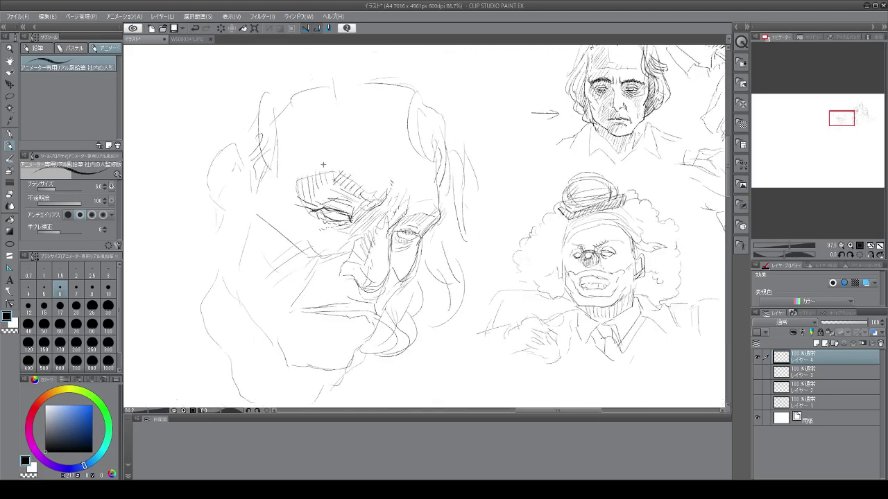
Darken the far edge of the mouth and chin, draw the lower lip fold, and strengthen the line between the lips.
scroll(277, 288, "up", 5)
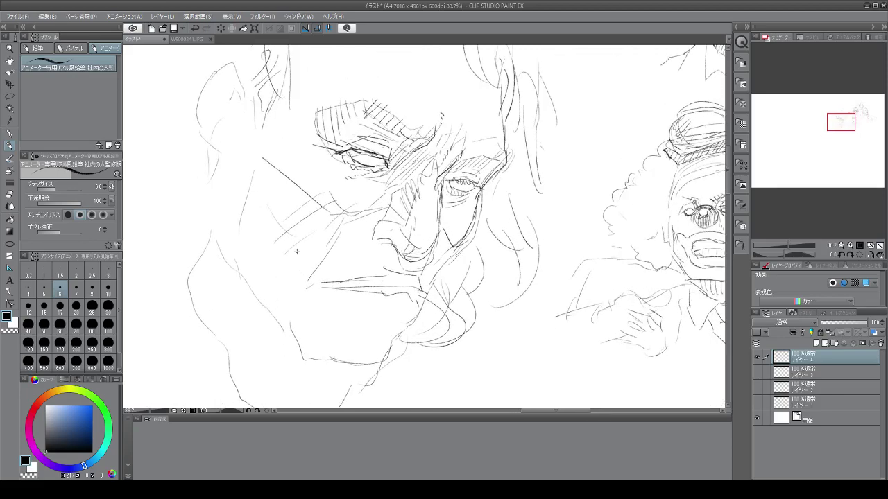
mouse_move(450, 254)
left_mouse_down()
mouse_move(420, 289)
mouse_move(435, 282)
mouse_move(438, 275)
mouse_move(369, 347)
left_mouse_up()
mouse_move(341, 309)
left_mouse_down()
mouse_move(387, 300)
mouse_move(398, 312)
left_mouse_up()
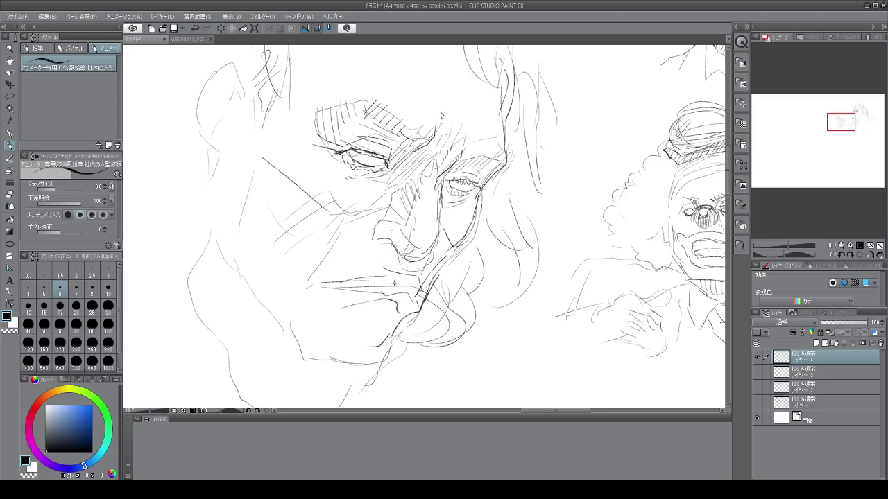
mouse_move(387, 282)
left_mouse_down()
mouse_move(409, 289)
mouse_move(400, 293)
mouse_move(412, 305)
mouse_move(381, 284)
mouse_move(349, 281)
mouse_move(387, 279)
mouse_move(395, 287)
left_mouse_up()
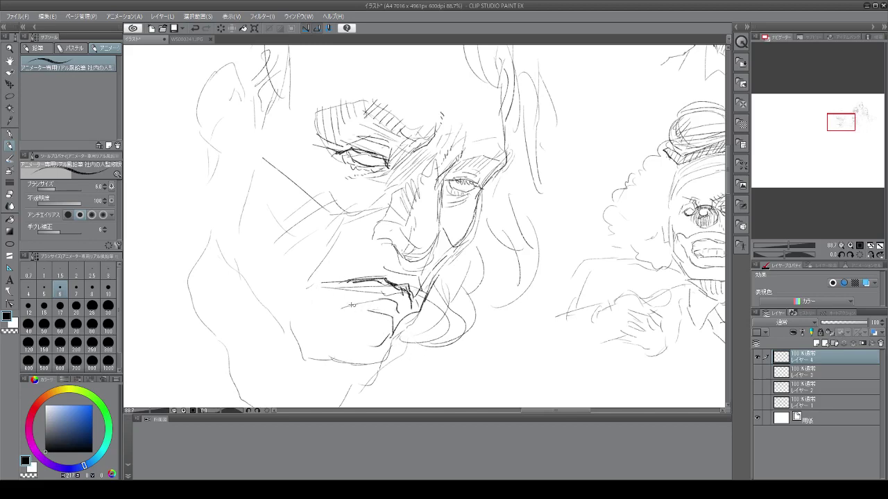
Outline the rounded chin mass below the lower lip and reinforce the jaw's bottom edge.
mouse_move(350, 306)
left_mouse_down()
mouse_move(323, 317)
mouse_move(287, 310)
mouse_move(361, 360)
mouse_move(346, 353)
mouse_move(392, 336)
mouse_move(340, 354)
left_mouse_up()
left_click_drag(395, 335, 352, 361)
left_click_drag(298, 344, 351, 362)
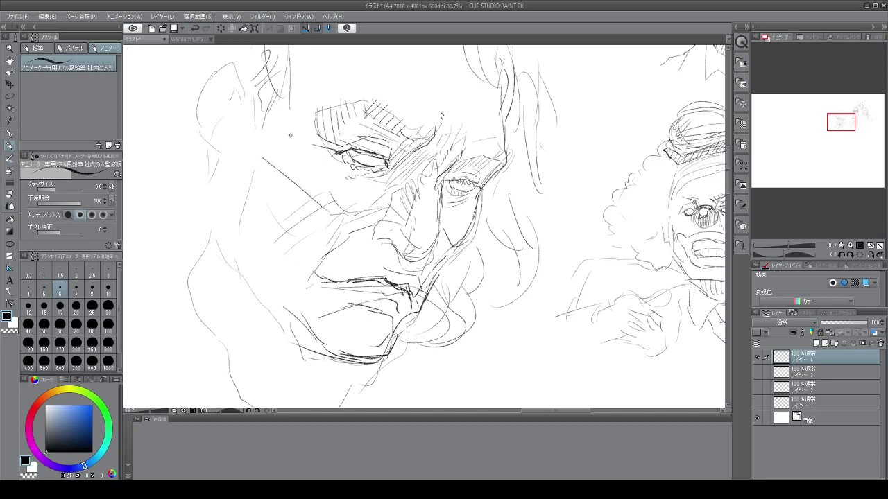
Add wrinkles around the near eye, refine the nostril and smile fold, and darken the far edge of the nose.
mouse_move(291, 134)
left_mouse_down()
mouse_move(314, 143)
mouse_move(303, 149)
mouse_move(304, 169)
mouse_move(329, 189)
mouse_move(369, 199)
mouse_move(352, 207)
mouse_move(382, 188)
left_mouse_up()
mouse_move(365, 188)
left_mouse_down()
mouse_move(385, 198)
mouse_move(381, 224)
mouse_move(392, 223)
mouse_move(378, 236)
mouse_move(405, 243)
left_mouse_up()
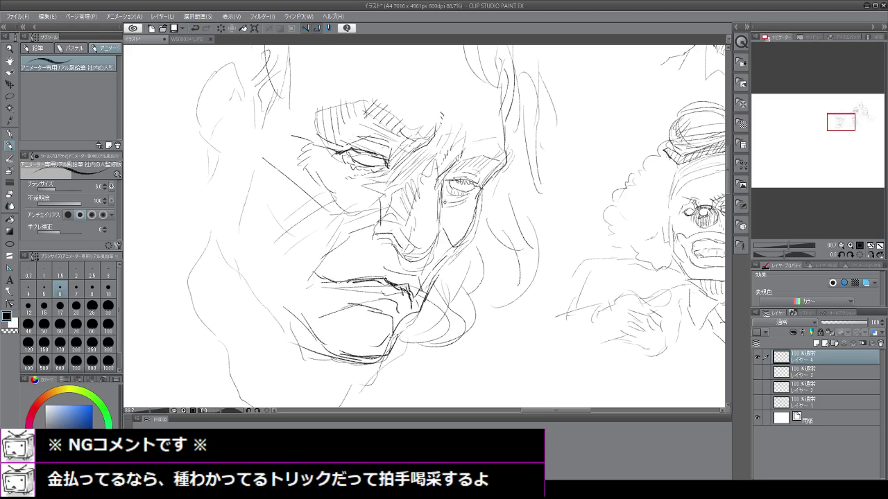
mouse_move(439, 184)
left_mouse_down()
mouse_move(425, 253)
mouse_move(400, 259)
mouse_move(423, 256)
left_mouse_up()
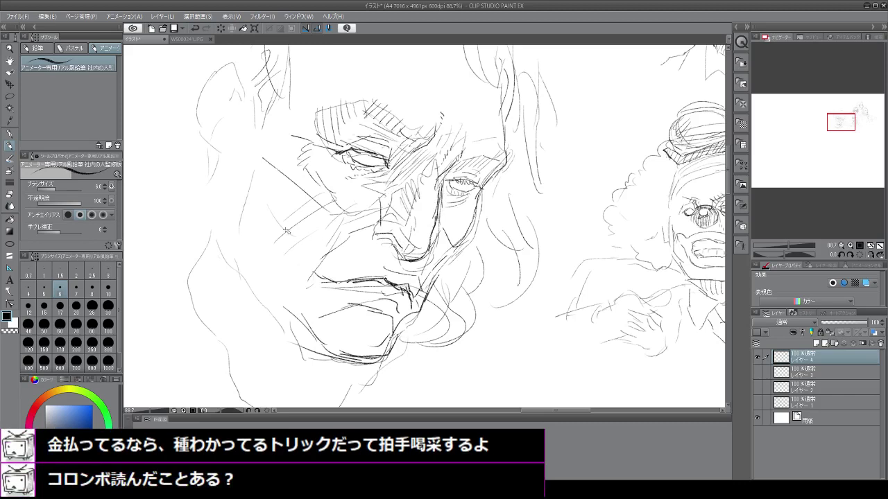
Shade the near cheek of the large portrait with diagonal hatching from the cheekbone down to the mouth corner.
mouse_move(283, 217)
left_mouse_down()
mouse_move(308, 190)
mouse_move(307, 224)
mouse_move(321, 212)
left_mouse_up()
mouse_move(316, 237)
left_mouse_down()
mouse_move(334, 210)
mouse_move(308, 254)
mouse_move(338, 217)
mouse_move(304, 265)
mouse_move(323, 225)
left_mouse_up()
left_click_drag(297, 278, 311, 233)
left_click_drag(284, 276, 298, 240)
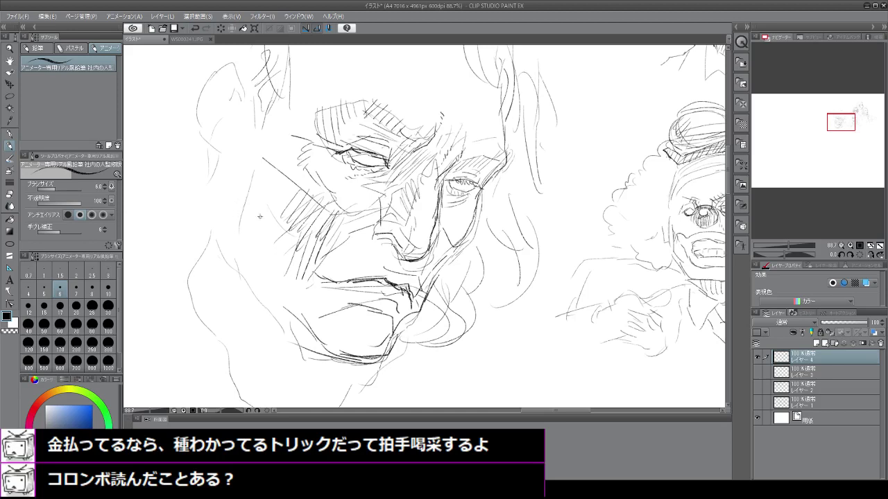
left_click_drag(254, 197, 256, 225)
Strengthen the near jaw line and the far cheek contour, and draw the neck line below the chin.
mouse_move(268, 212)
left_mouse_down()
mouse_move(215, 237)
mouse_move(219, 256)
mouse_move(256, 282)
mouse_move(280, 317)
left_mouse_up()
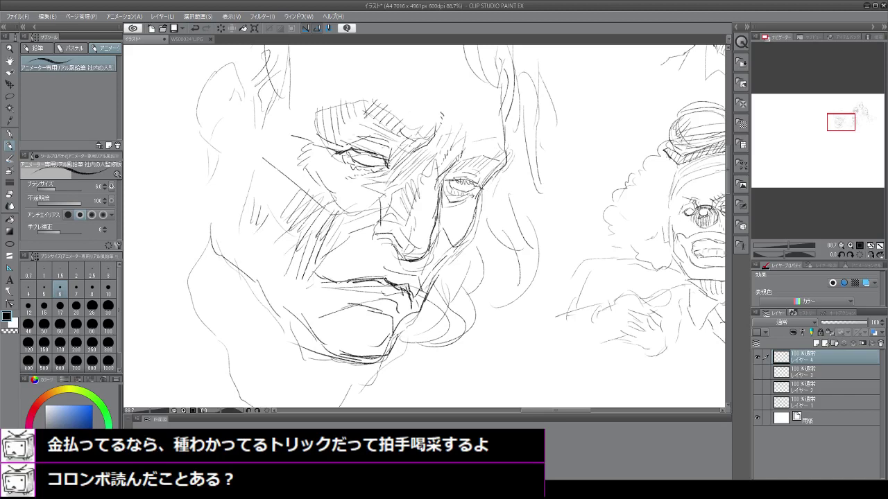
mouse_move(474, 198)
left_mouse_down()
mouse_move(470, 243)
mouse_move(439, 270)
left_mouse_up()
left_click_drag(442, 262, 418, 289)
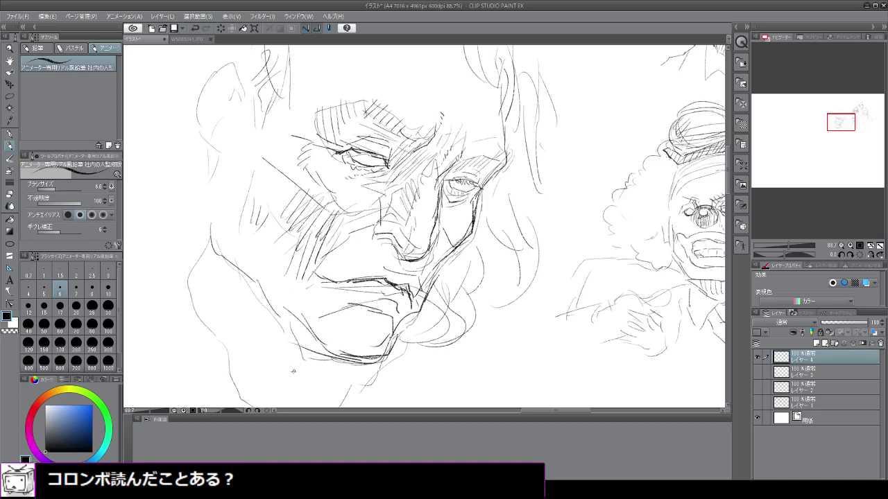
mouse_move(310, 347)
left_mouse_down()
mouse_move(284, 371)
mouse_move(275, 401)
left_mouse_up()
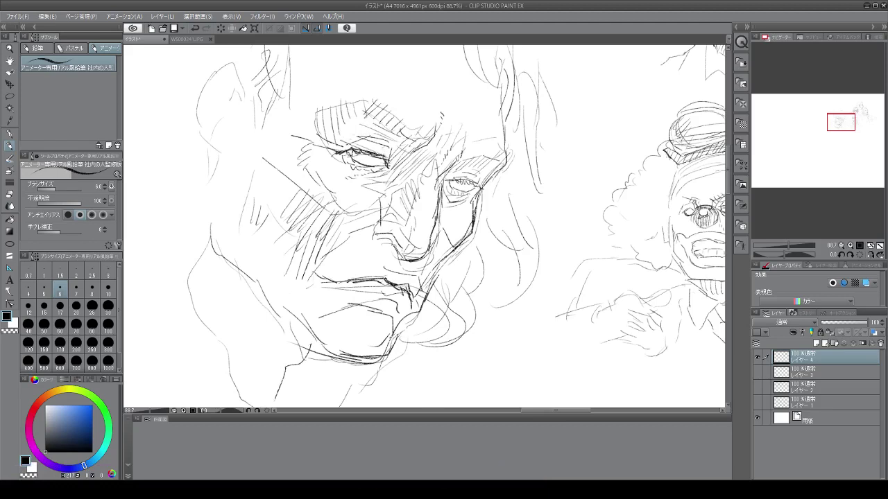
Darken the irises of both eyes with short, dense hatching.
left_click_drag(354, 152, 360, 161)
left_click_drag(358, 153, 366, 166)
left_click_drag(362, 155, 371, 166)
left_click_drag(367, 157, 376, 167)
left_click_drag(375, 158, 380, 168)
left_click_drag(379, 159, 385, 167)
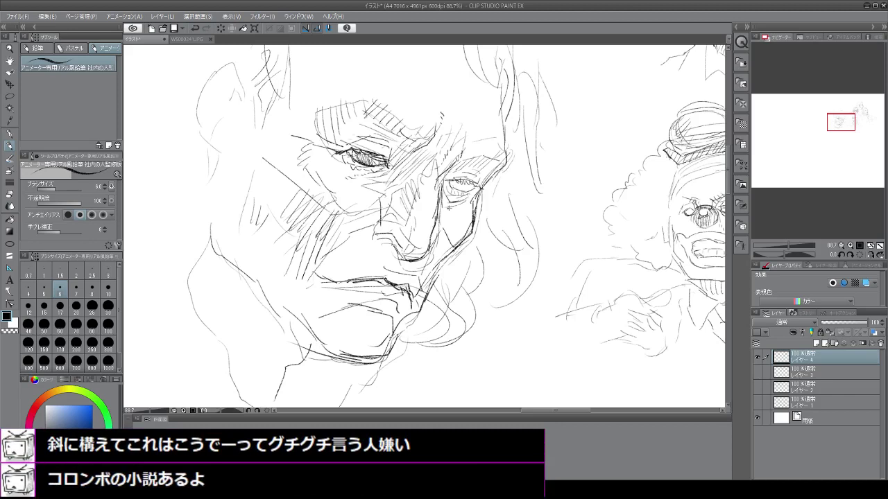
mouse_move(447, 183)
left_mouse_down()
mouse_move(469, 186)
mouse_move(455, 190)
left_mouse_up()
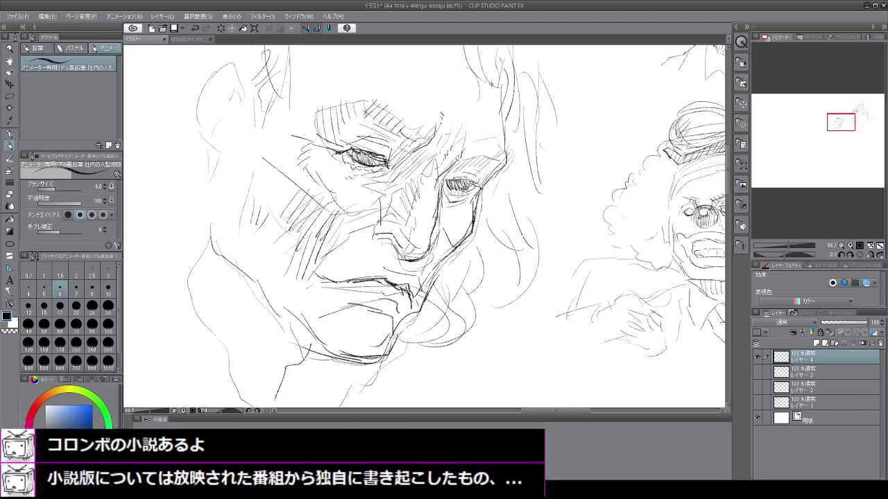
Define the curled forelock and draw long hair strands falling beside the far eye and cheek.
left_click_drag(489, 72, 473, 122)
mouse_move(486, 88)
left_mouse_down()
mouse_move(465, 122)
mouse_move(448, 122)
mouse_move(482, 87)
mouse_move(467, 124)
left_mouse_up()
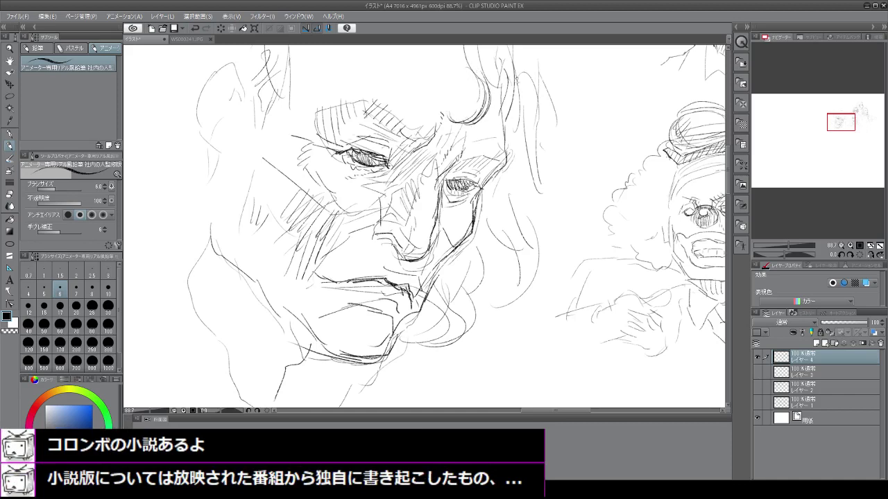
left_click_drag(500, 66, 496, 122)
mouse_move(509, 89)
left_mouse_down()
mouse_move(517, 130)
mouse_move(523, 108)
mouse_move(502, 212)
mouse_move(524, 150)
mouse_move(513, 235)
left_mouse_up()
left_click_drag(513, 181, 502, 243)
left_click_drag(521, 168, 505, 267)
left_click_drag(479, 206, 498, 284)
left_click_drag(515, 194, 496, 290)
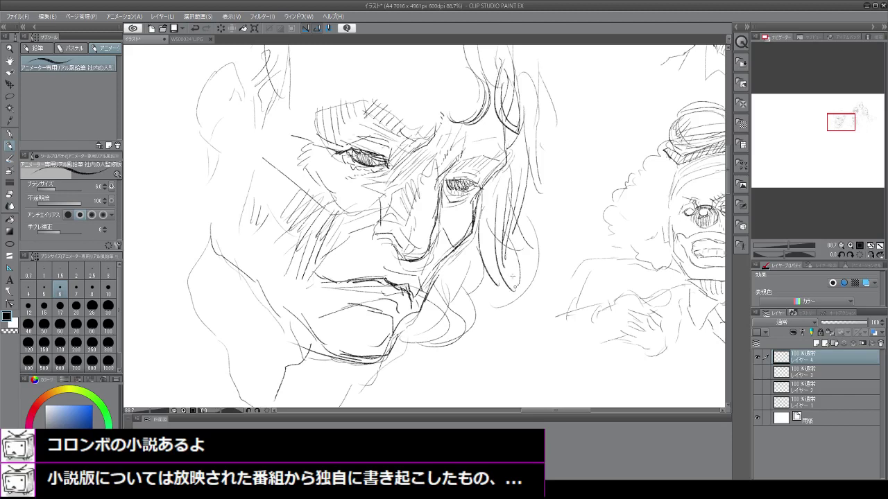
Extend the far-side hair lock into a flicked curl at its tip and darken its inner strands.
left_click_drag(491, 234, 516, 300)
mouse_move(503, 269)
left_mouse_down()
mouse_move(520, 292)
mouse_move(529, 321)
mouse_move(522, 328)
mouse_move(529, 324)
left_mouse_up()
left_click_drag(533, 319, 516, 337)
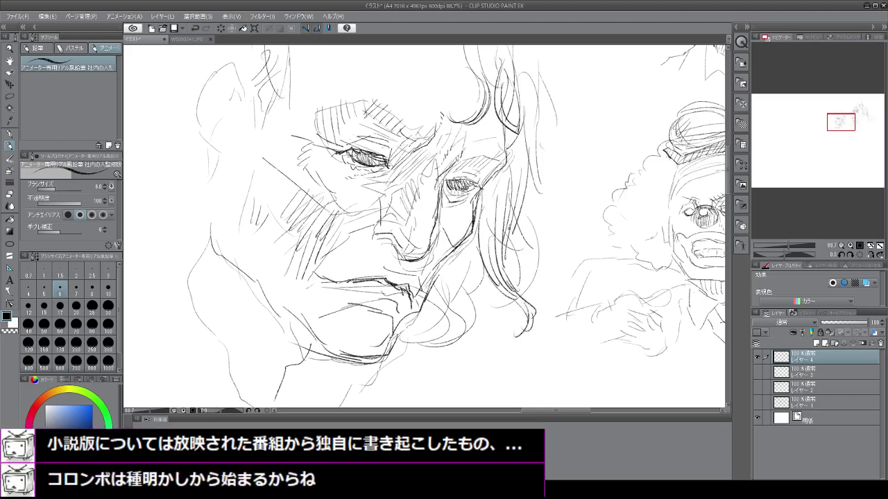
left_click_drag(523, 207, 519, 277)
mouse_move(521, 228)
left_mouse_down()
mouse_move(506, 287)
mouse_move(515, 285)
left_mouse_up()
mouse_move(528, 206)
left_mouse_down()
mouse_move(510, 290)
mouse_move(515, 246)
mouse_move(517, 279)
left_mouse_up()
left_click_drag(517, 222, 514, 240)
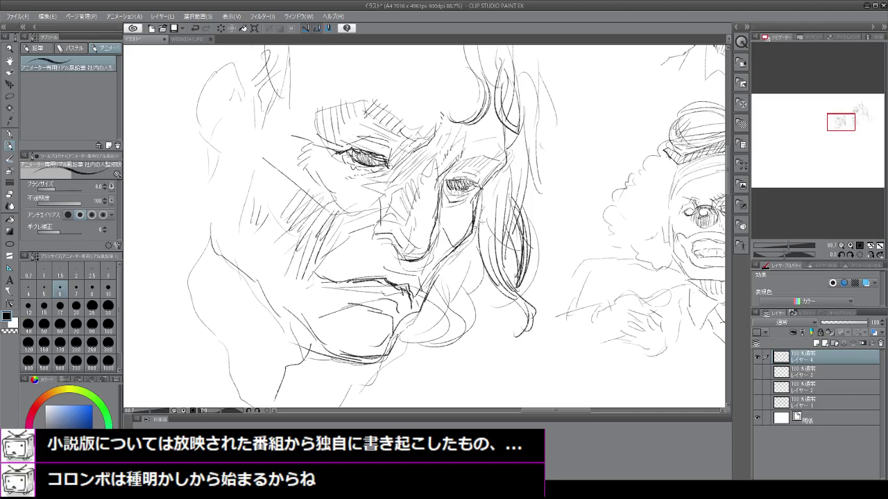
Draw the wavy lock running from the far cheek past the mouth and curling under beside the chin.
left_click_drag(475, 227, 444, 289)
mouse_move(451, 254)
left_mouse_down()
mouse_move(443, 291)
mouse_move(458, 315)
left_mouse_up()
left_click_drag(451, 262, 466, 309)
left_click_drag(448, 280, 473, 319)
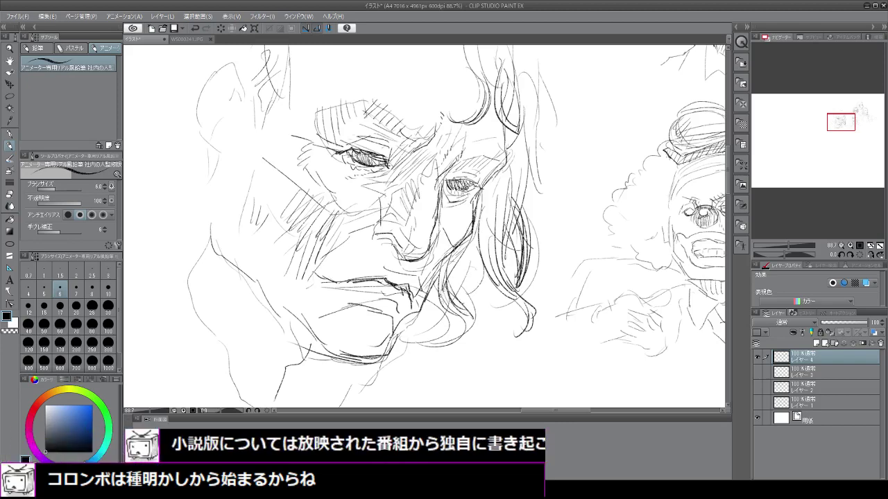
left_click_drag(441, 294, 466, 322)
mouse_move(450, 305)
left_mouse_down()
mouse_move(467, 341)
mouse_move(428, 356)
left_mouse_up()
left_click_drag(469, 331, 420, 349)
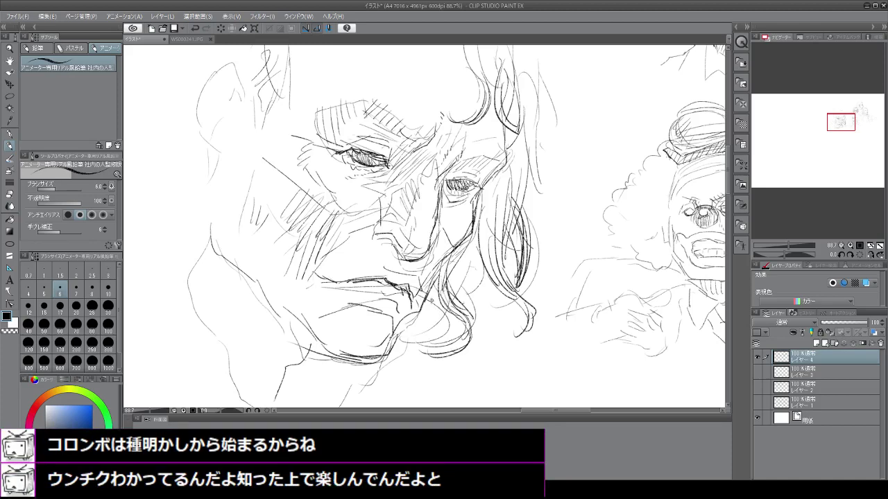
Thicken the chin's far edge and fill the shadow between chin and hair with dense hatching.
mouse_move(420, 306)
left_mouse_down()
mouse_move(396, 324)
mouse_move(431, 303)
mouse_move(386, 349)
left_mouse_up()
mouse_move(403, 326)
left_mouse_down()
mouse_move(387, 353)
mouse_move(357, 358)
left_mouse_up()
left_click_drag(392, 345, 346, 354)
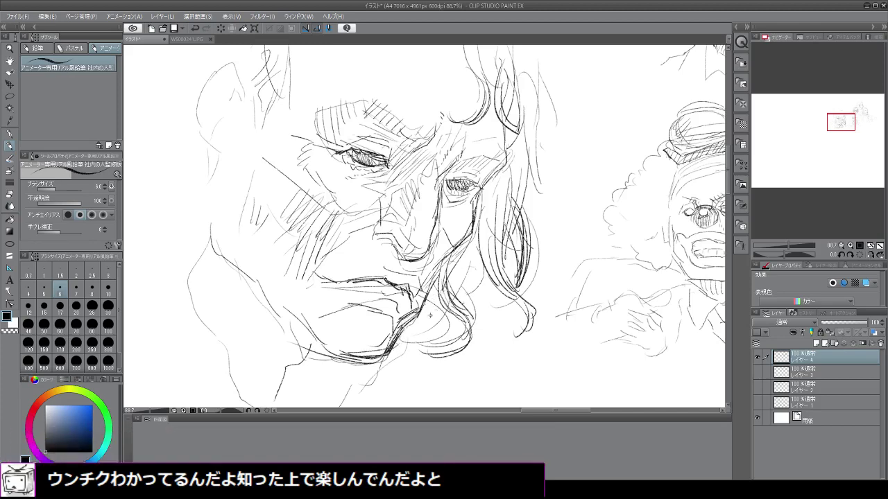
mouse_move(424, 302)
left_mouse_down()
mouse_move(437, 329)
mouse_move(407, 344)
mouse_move(419, 345)
mouse_move(402, 332)
mouse_move(423, 345)
mouse_move(416, 374)
mouse_move(334, 405)
left_mouse_up()
mouse_move(404, 338)
left_mouse_down()
mouse_move(382, 369)
mouse_move(401, 373)
mouse_move(408, 387)
mouse_move(371, 387)
mouse_move(398, 386)
left_mouse_up()
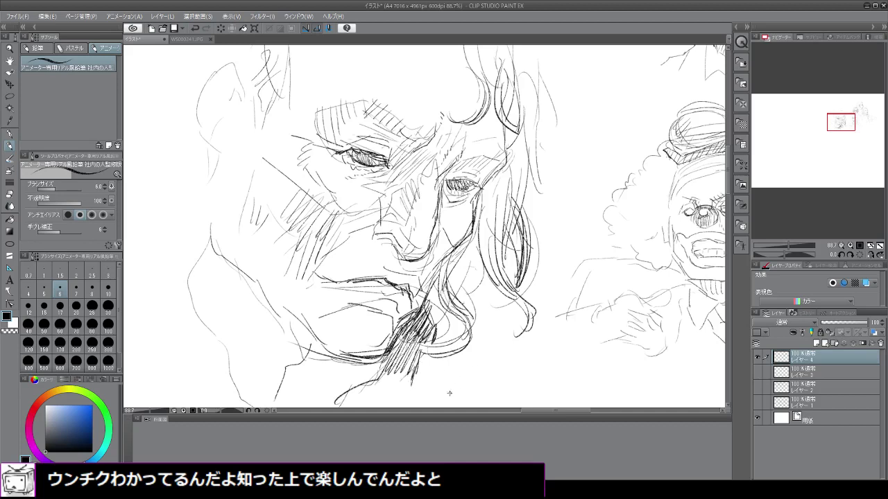
Sketch a jagged collar edge below the curls beside the chin.
left_click_drag(472, 374, 434, 398)
left_click_drag(440, 324, 510, 371)
mouse_move(507, 367)
left_mouse_down()
mouse_move(488, 374)
mouse_move(478, 365)
mouse_move(476, 377)
mouse_move(437, 393)
left_mouse_up()
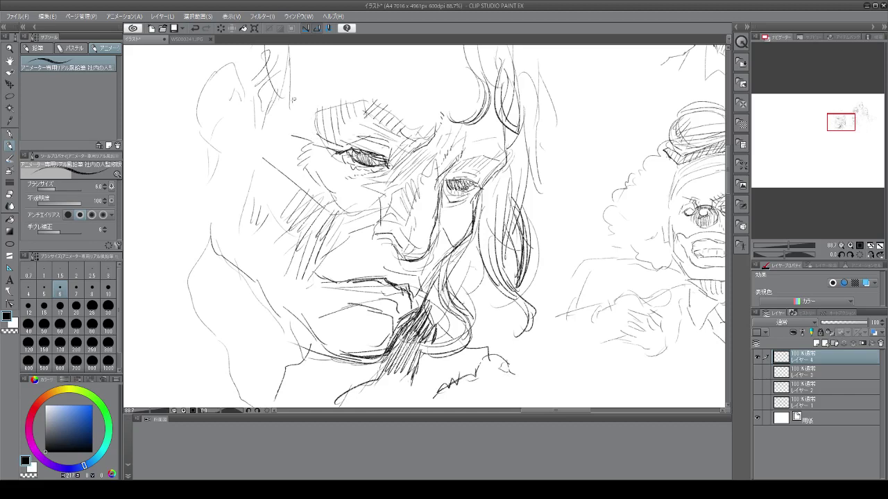
Draw both eyebrows with spiky zigzag strokes, thickening the near brow toward the nose bridge.
mouse_move(312, 112)
left_mouse_down()
mouse_move(354, 91)
mouse_move(397, 127)
mouse_move(501, 149)
left_mouse_up()
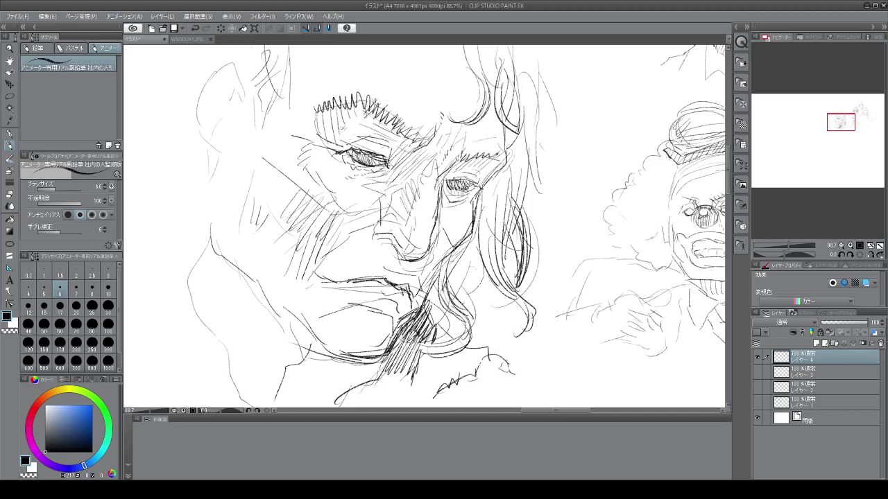
mouse_move(309, 112)
left_mouse_down()
mouse_move(313, 104)
mouse_move(359, 101)
mouse_move(429, 143)
left_mouse_up()
left_click_drag(379, 129, 399, 139)
left_click_drag(413, 133, 423, 138)
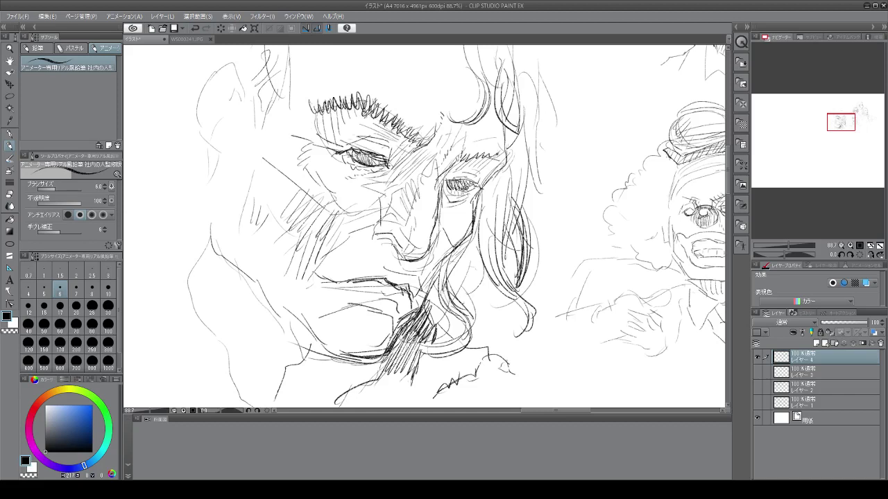
mouse_move(371, 118)
left_mouse_down()
mouse_move(426, 144)
mouse_move(434, 139)
left_mouse_up()
Crosshatch the near eye socket between brow and eyelid, and deepen the shadow at its inner corner.
left_click_drag(351, 135, 371, 140)
left_click_drag(319, 129, 353, 142)
left_click_drag(350, 129, 384, 143)
mouse_move(357, 102)
left_mouse_down()
mouse_move(349, 131)
mouse_move(388, 145)
mouse_move(367, 113)
mouse_move(366, 129)
mouse_move(380, 133)
left_mouse_up()
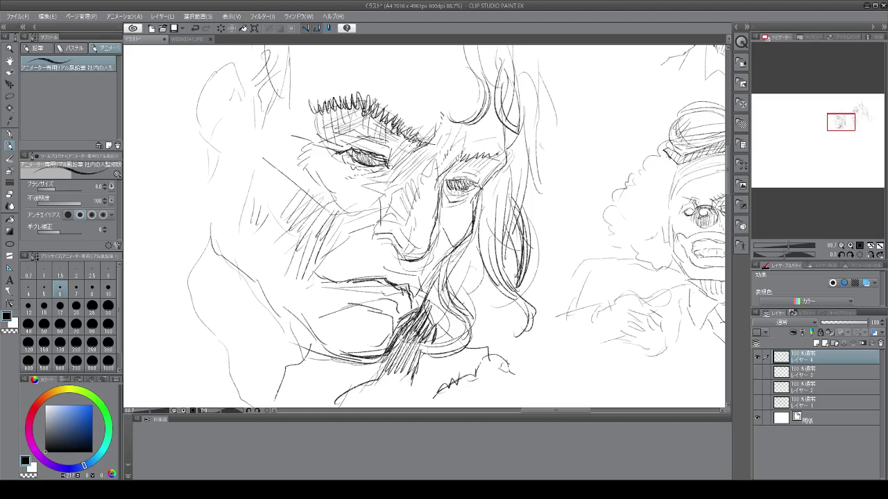
left_click_drag(408, 141, 389, 156)
left_click_drag(412, 146, 387, 169)
left_click_drag(424, 152, 394, 171)
Draw curved hair strands sweeping back from the near temple over the ear.
scroll(492, 195, "down", 2)
scroll(309, 204, "down", 1)
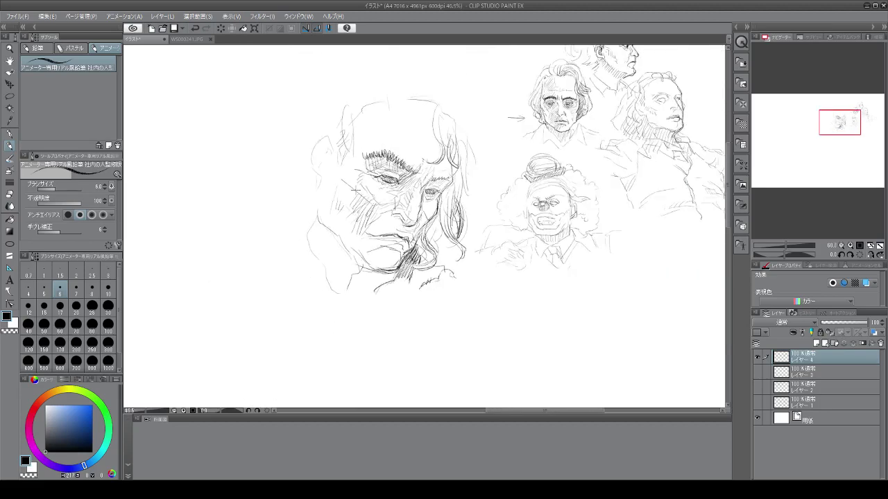
scroll(352, 85, "up", 1)
scroll(352, 85, "up", 1)
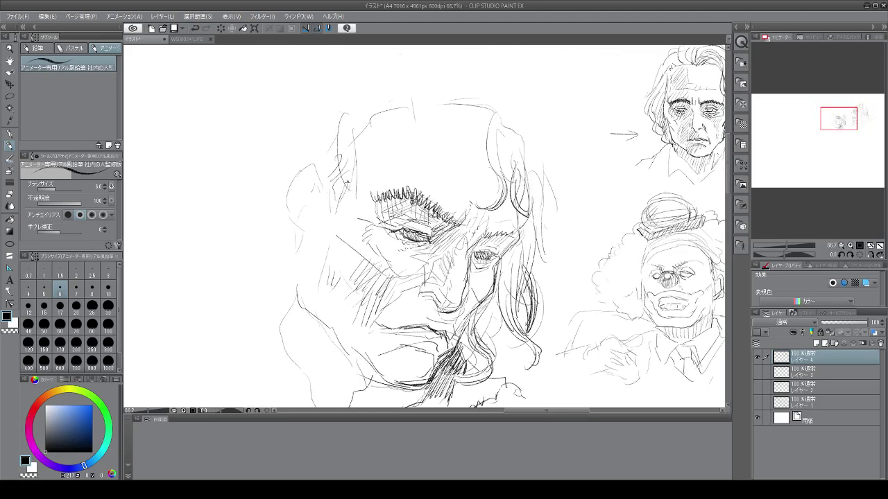
left_click_drag(347, 166, 330, 224)
left_click_drag(343, 183, 315, 232)
mouse_move(338, 184)
left_mouse_down()
mouse_move(305, 236)
mouse_move(286, 242)
left_mouse_up()
Draw the looping forelock above the forehead and the wavy hairline across to the far side of the crown.
mouse_move(351, 153)
left_mouse_down()
mouse_move(365, 119)
mouse_move(437, 96)
mouse_move(429, 74)
left_mouse_up()
left_click_drag(404, 101, 406, 122)
left_click_drag(430, 81, 422, 161)
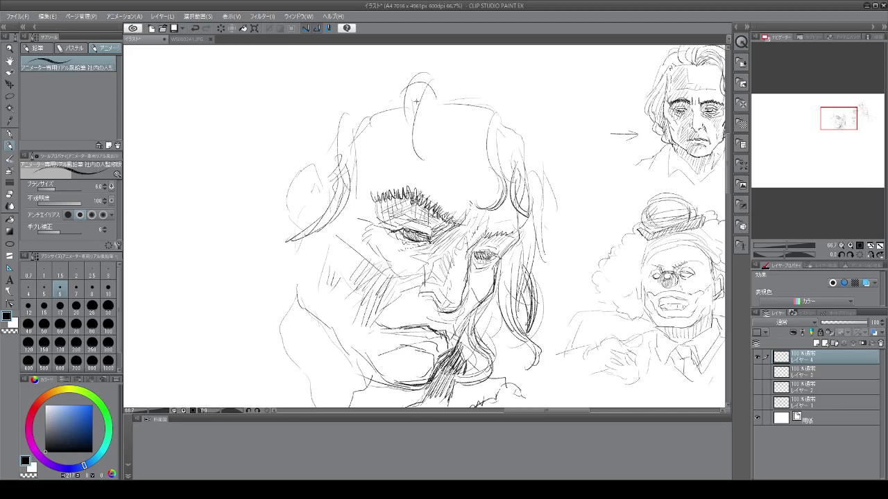
left_click_drag(413, 100, 424, 173)
mouse_move(411, 120)
left_mouse_down()
mouse_move(437, 177)
mouse_move(400, 146)
mouse_move(410, 192)
left_mouse_up()
left_click_drag(408, 168, 424, 183)
mouse_move(439, 97)
left_mouse_down()
mouse_move(461, 84)
mouse_move(462, 113)
left_mouse_up()
mouse_move(461, 98)
left_mouse_down()
mouse_move(468, 118)
mouse_move(478, 96)
left_mouse_up()
mouse_move(479, 106)
left_mouse_down()
mouse_move(498, 90)
mouse_move(502, 121)
left_mouse_up()
left_click_drag(484, 74, 533, 134)
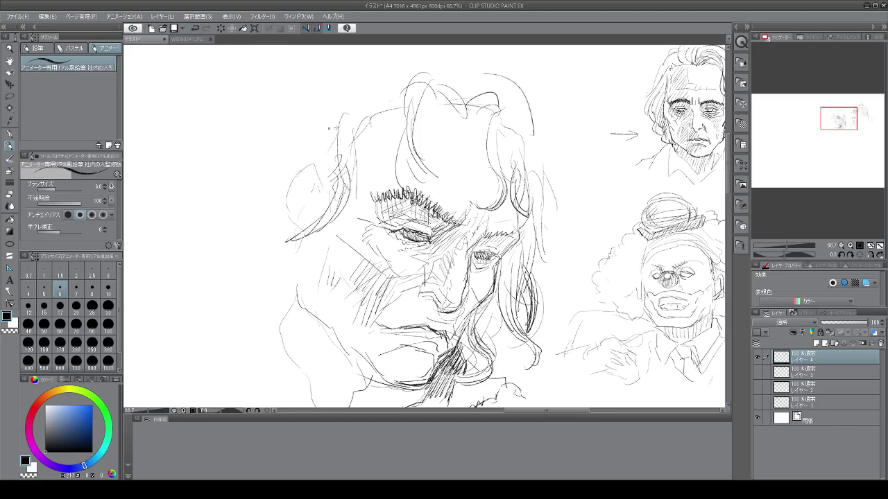
Block in the swept-back hair on the near side with long strands and a bulging outer contour down to neck level.
left_click_drag(335, 80, 285, 137)
left_click_drag(301, 66, 263, 141)
left_click_drag(298, 84, 270, 160)
left_click_drag(344, 131, 286, 197)
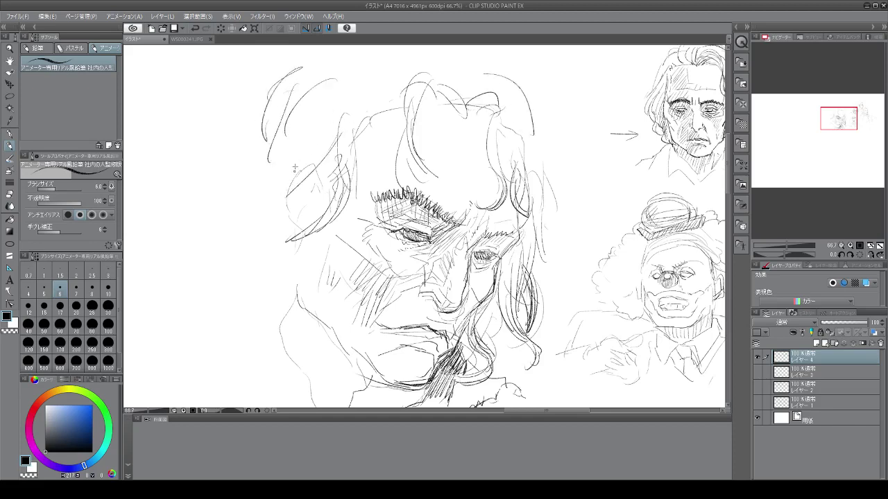
left_click_drag(317, 126, 247, 185)
left_click_drag(315, 146, 262, 191)
left_click_drag(305, 168, 258, 203)
left_click_drag(267, 134, 218, 193)
mouse_move(227, 189)
left_mouse_down()
mouse_move(201, 243)
mouse_move(236, 286)
left_mouse_up()
mouse_move(223, 290)
left_mouse_down()
mouse_move(229, 323)
mouse_move(243, 336)
left_mouse_up()
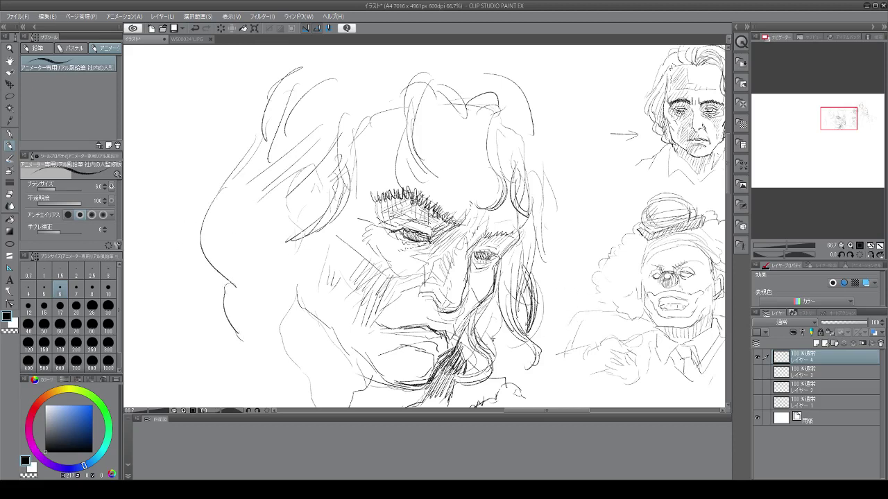
Thicken the curls beside the far cheek and chin with overlapping curved strands.
mouse_move(508, 260)
left_mouse_down()
mouse_move(504, 319)
mouse_move(518, 339)
left_mouse_up()
left_click_drag(509, 298, 524, 340)
mouse_move(487, 301)
left_mouse_down()
mouse_move(507, 340)
mouse_move(511, 378)
left_mouse_up()
left_click_drag(489, 303, 461, 365)
left_click_drag(503, 341, 472, 362)
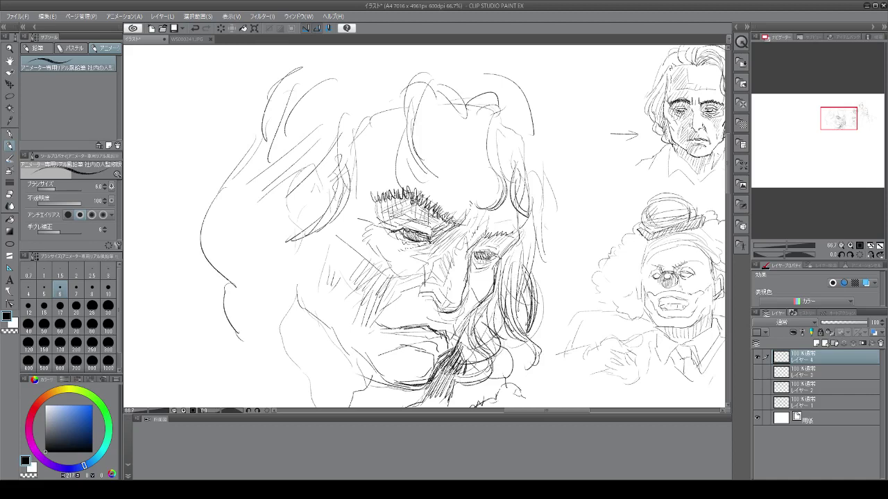
left_click_drag(500, 314, 459, 371)
left_click_drag(482, 329, 444, 369)
Draw the outer waves of the far-side hair from crown to shoulder and darken the strands beside the far cheek.
left_click_drag(513, 111, 539, 159)
left_click_drag(535, 122, 554, 179)
left_click_drag(420, 149, 438, 142)
mouse_move(439, 102)
left_mouse_down()
mouse_move(478, 143)
mouse_move(514, 114)
mouse_move(535, 161)
left_mouse_up()
left_click_drag(537, 131, 544, 170)
mouse_move(538, 136)
left_mouse_down()
mouse_move(519, 187)
mouse_move(537, 215)
left_mouse_up()
mouse_move(539, 169)
left_mouse_down()
mouse_move(522, 229)
mouse_move(527, 254)
left_mouse_up()
left_click_drag(545, 201, 538, 264)
mouse_move(532, 208)
left_mouse_down()
mouse_move(529, 244)
mouse_move(560, 315)
left_mouse_up()
left_click_drag(547, 279, 555, 309)
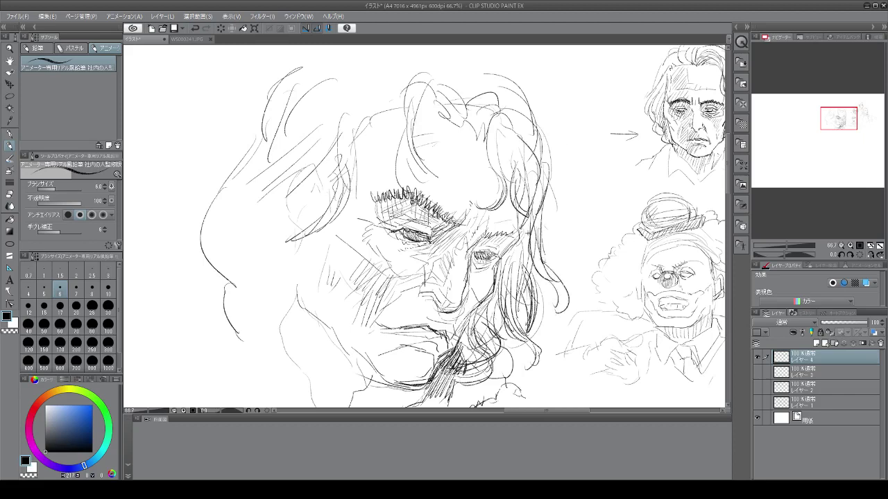
mouse_move(528, 231)
left_mouse_down()
mouse_move(521, 274)
mouse_move(508, 288)
mouse_move(501, 265)
mouse_move(508, 312)
left_mouse_up()
mouse_move(500, 278)
left_mouse_down()
mouse_move(491, 316)
mouse_move(483, 294)
left_mouse_up()
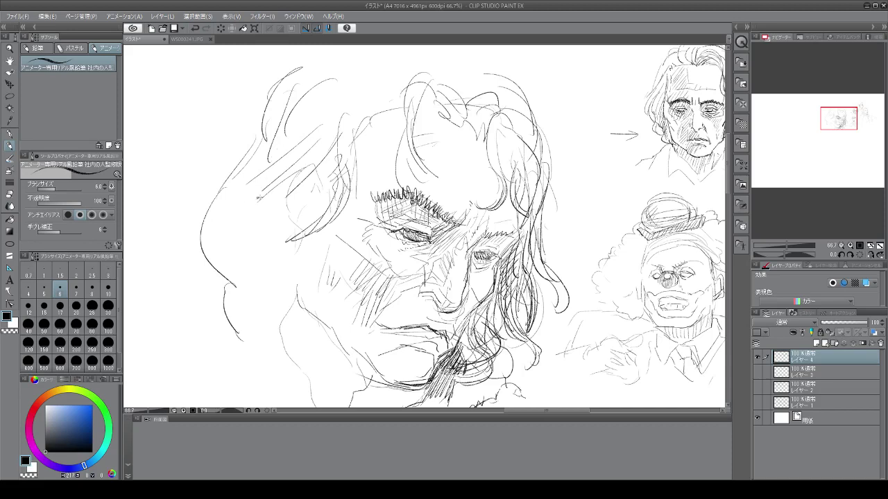
Add hair strands around the near temple and ear, and define the lower ends of the near-side hair.
left_click_drag(385, 117, 338, 186)
mouse_move(336, 165)
left_mouse_down()
mouse_move(326, 198)
mouse_move(331, 183)
left_mouse_up()
left_click_drag(337, 177, 280, 215)
mouse_move(326, 173)
left_mouse_down()
mouse_move(305, 198)
mouse_move(306, 225)
left_mouse_up()
left_click_drag(308, 188, 304, 211)
mouse_move(251, 244)
left_mouse_down()
mouse_move(266, 301)
mouse_move(219, 314)
mouse_move(226, 356)
left_mouse_up()
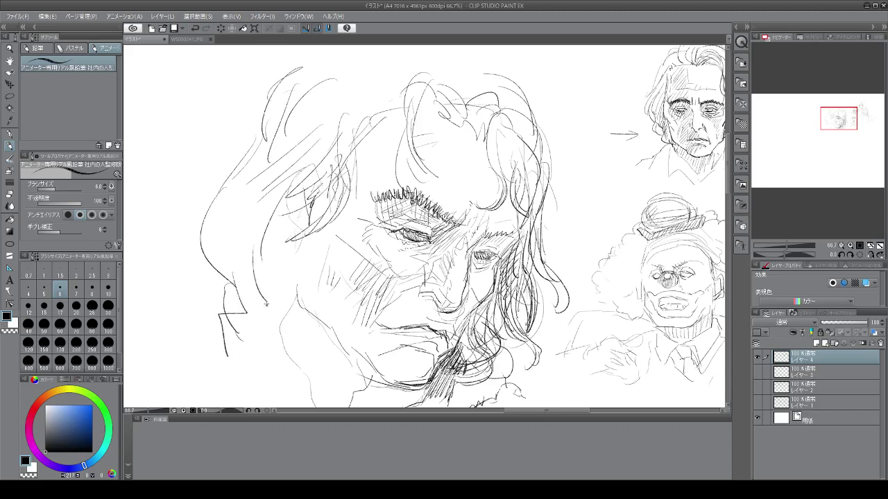
Shade the neck beneath the near jaw with vertical hatching.
left_click_drag(265, 304, 281, 364)
mouse_move(303, 305)
left_mouse_down()
mouse_move(313, 360)
mouse_move(323, 369)
left_mouse_up()
left_click_drag(327, 338, 340, 397)
left_click_drag(347, 356, 348, 394)
mouse_move(355, 353)
left_mouse_down()
mouse_move(351, 392)
mouse_move(362, 390)
left_mouse_up()
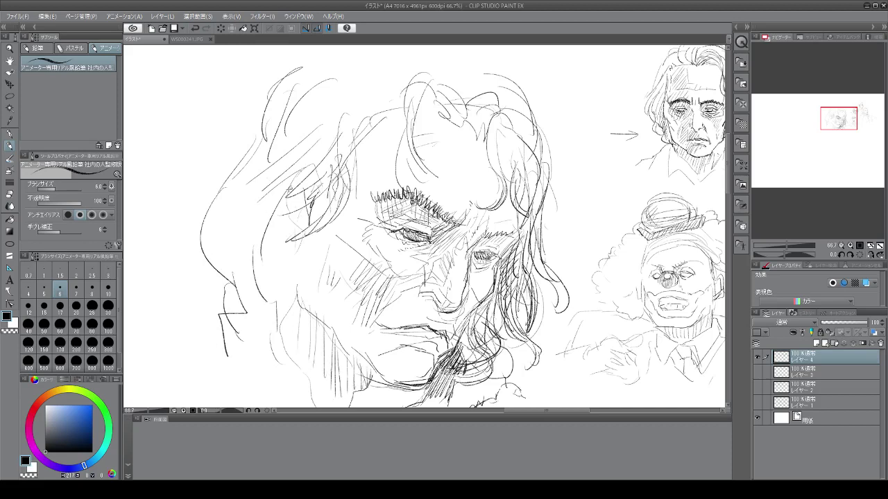
Draw wavy strands from the ear down along the near side of the jaw, and add a stroke to the far-side hair.
left_click_drag(311, 192, 300, 243)
left_click_drag(308, 229, 297, 270)
left_click_drag(298, 267, 288, 303)
left_click_drag(295, 226, 282, 308)
left_click_drag(291, 301, 282, 326)
left_click_drag(505, 150, 508, 184)
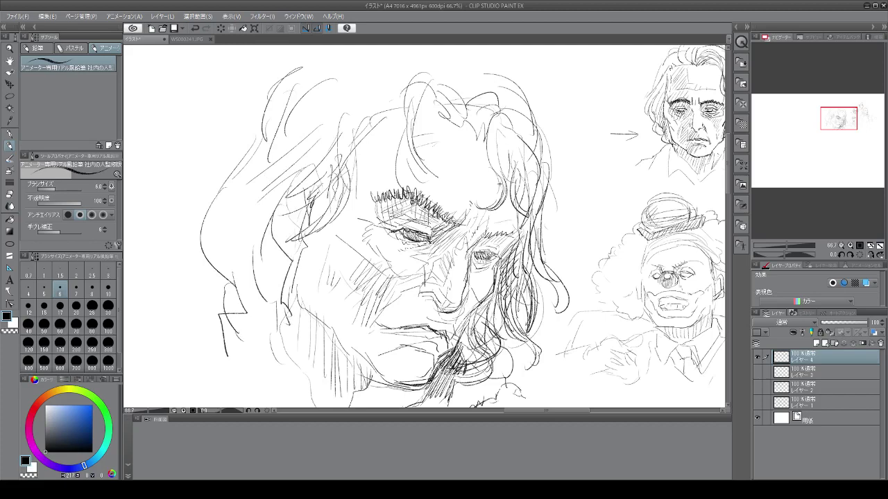
Sketch the collar, shoulder and garment folds below the neck, and outline the top of the hair.
scroll(414, 239, "down", 3)
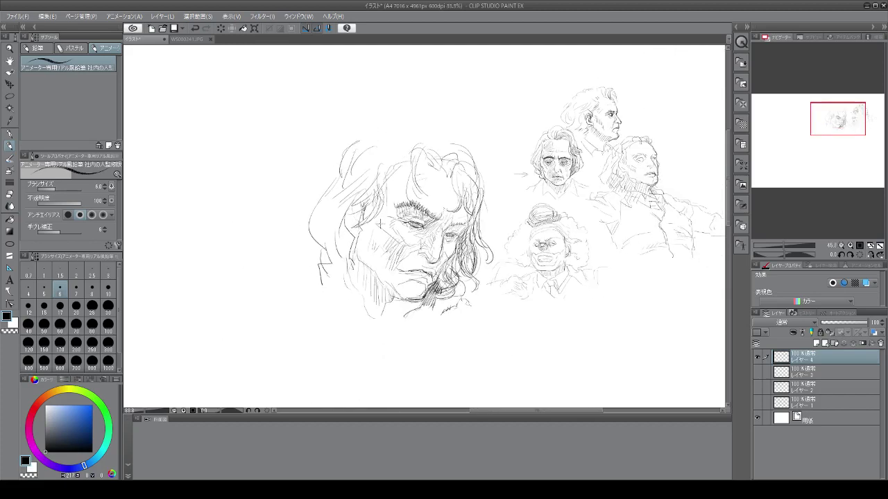
scroll(414, 238, "up", 2)
scroll(414, 238, "down", 1)
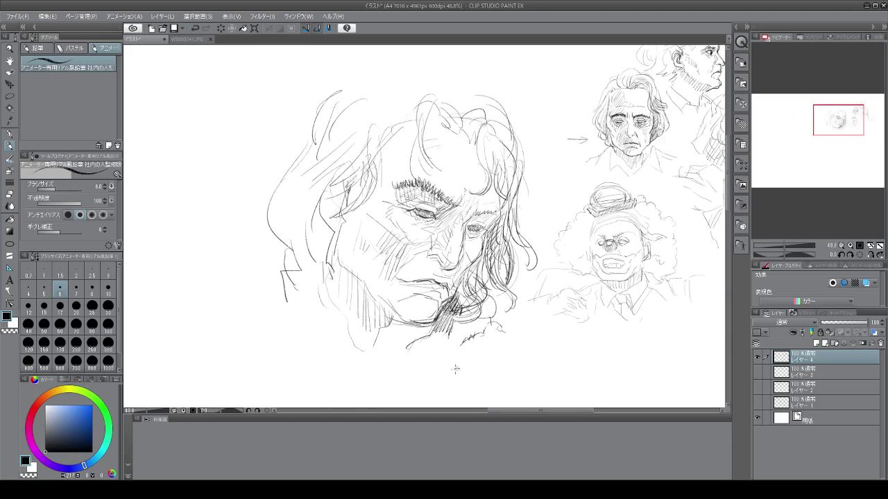
left_click_drag(409, 340, 363, 394)
left_click_drag(321, 327, 346, 371)
left_click_drag(362, 396, 401, 366)
mouse_move(438, 354)
left_mouse_down()
mouse_move(413, 380)
mouse_move(437, 374)
left_mouse_up()
mouse_move(483, 341)
left_mouse_down()
mouse_move(469, 383)
mouse_move(497, 365)
mouse_move(491, 347)
mouse_move(518, 350)
mouse_move(538, 392)
left_mouse_up()
left_click_drag(483, 374, 472, 387)
mouse_move(354, 84)
left_mouse_down()
mouse_move(396, 65)
mouse_move(435, 64)
left_mouse_up()
left_click_drag(331, 76, 356, 66)
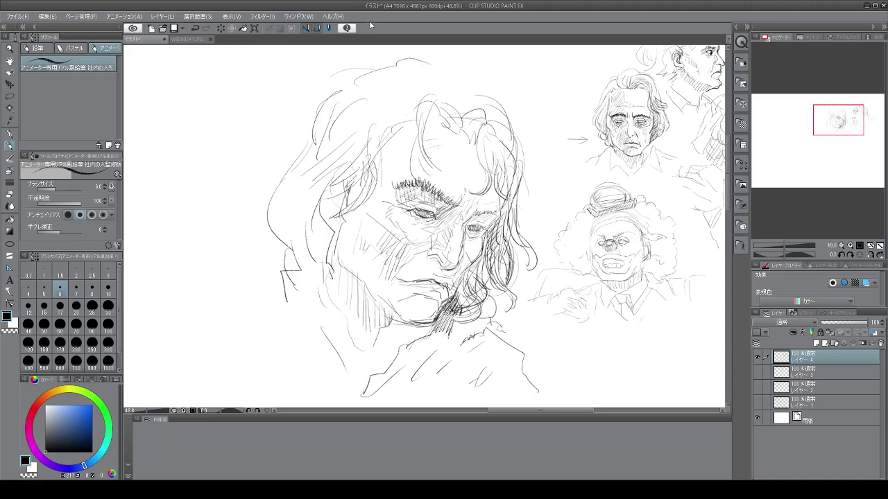
Sketch the skull curve and both side contours of a new large head in the blank space beside the long-haired portrait.
scroll(435, 57, "down", 6)
scroll(283, 144, "up", 5)
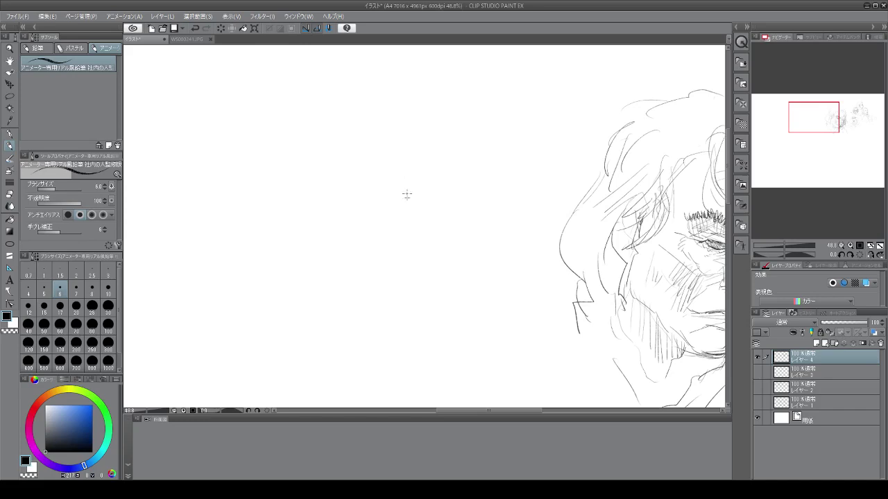
left_click_drag(301, 166, 380, 111)
mouse_move(313, 111)
left_mouse_down()
mouse_move(401, 72)
mouse_move(426, 85)
left_mouse_up()
mouse_move(296, 99)
left_mouse_down()
mouse_move(286, 126)
mouse_move(302, 84)
mouse_move(379, 61)
mouse_move(481, 90)
mouse_move(501, 151)
mouse_move(500, 197)
left_mouse_up()
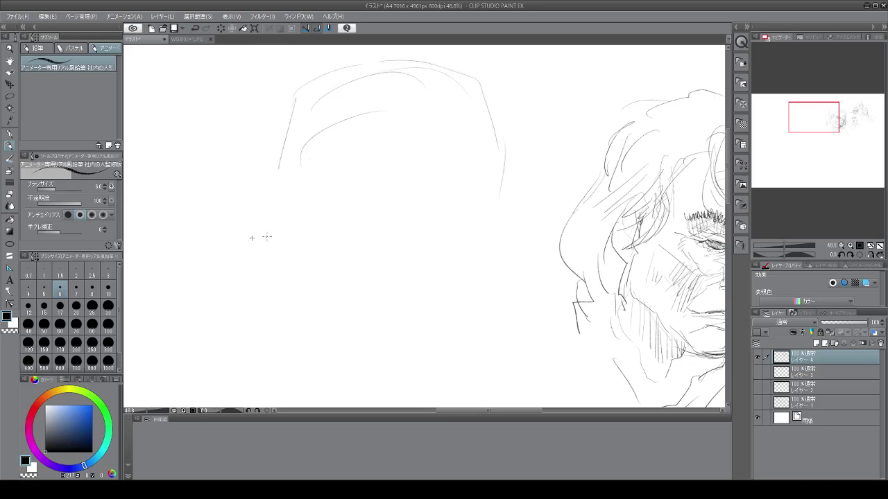
mouse_move(278, 187)
left_mouse_down()
mouse_move(275, 258)
mouse_move(313, 309)
left_mouse_up()
left_click_drag(278, 251, 333, 359)
left_click_drag(507, 225, 499, 277)
left_click_drag(518, 243, 512, 293)
left_click_drag(486, 324, 471, 367)
Join the new head's side contours with a pointed jaw and chin outline.
scroll(365, 226, "down", 4)
scroll(399, 279, "up", 2)
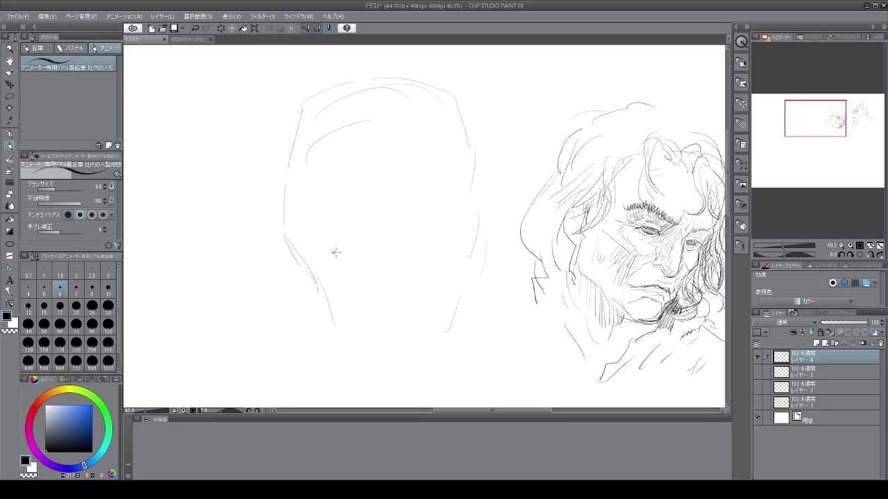
mouse_move(332, 323)
left_mouse_down()
mouse_move(340, 347)
mouse_move(366, 371)
mouse_move(398, 373)
left_mouse_up()
left_click_drag(457, 333, 413, 370)
left_click_drag(340, 345, 382, 372)
Sketch loose curved locks of hair falling over the new head's forehead.
mouse_move(317, 101)
left_mouse_down()
mouse_move(357, 95)
mouse_move(347, 164)
left_mouse_up()
left_click_drag(392, 122, 388, 165)
mouse_move(397, 110)
left_mouse_down()
mouse_move(426, 147)
mouse_move(405, 123)
mouse_move(431, 130)
mouse_move(472, 182)
left_mouse_up()
left_click_drag(403, 125, 445, 203)
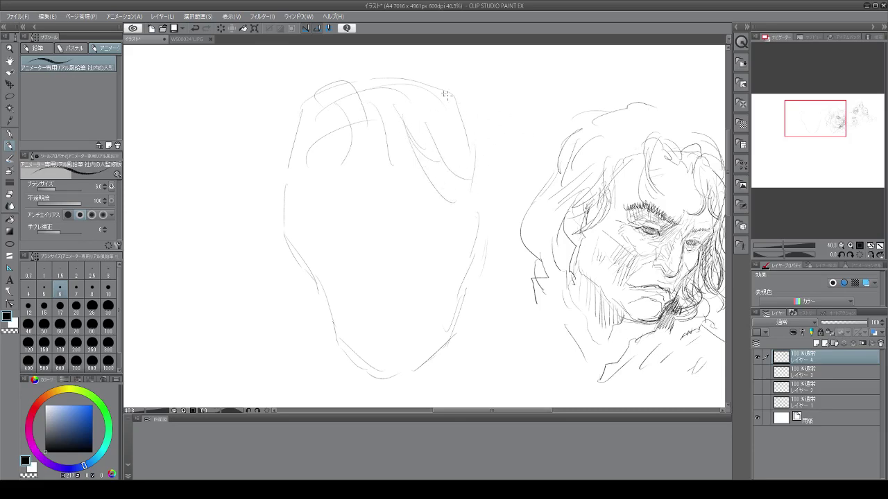
mouse_move(445, 83)
left_mouse_down()
mouse_move(480, 160)
mouse_move(470, 120)
left_mouse_up()
left_click_drag(420, 162, 468, 195)
Outline the wavy hair down both sides of the new head, with flicked-out ends.
left_click_drag(285, 126, 289, 185)
mouse_move(270, 101)
left_mouse_down()
mouse_move(258, 139)
mouse_move(258, 200)
left_mouse_up()
mouse_move(268, 166)
left_mouse_down()
mouse_move(259, 196)
mouse_move(260, 170)
mouse_move(249, 195)
mouse_move(249, 265)
left_mouse_up()
mouse_move(263, 212)
left_mouse_down()
mouse_move(276, 270)
mouse_move(267, 242)
mouse_move(293, 280)
mouse_move(261, 270)
mouse_move(276, 279)
mouse_move(281, 301)
mouse_move(293, 276)
mouse_move(313, 270)
mouse_move(295, 286)
mouse_move(300, 272)
mouse_move(269, 288)
mouse_move(326, 307)
left_mouse_up()
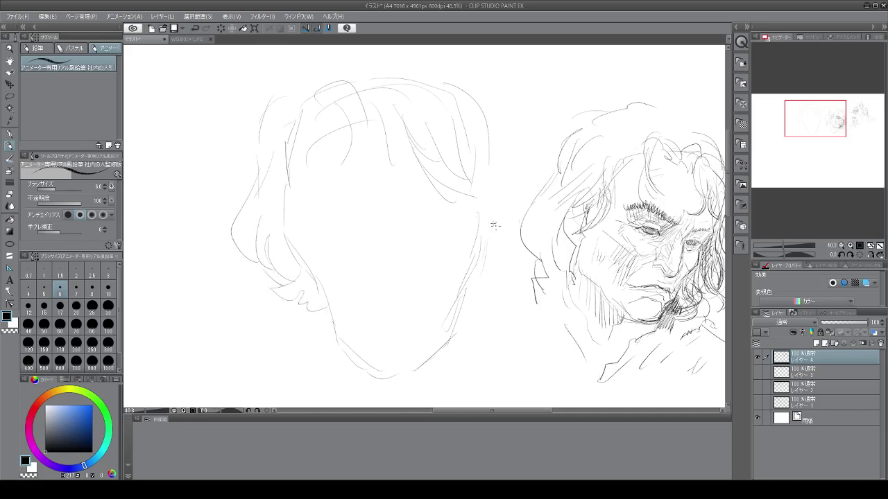
mouse_move(491, 217)
left_mouse_down()
mouse_move(470, 204)
mouse_move(490, 228)
left_mouse_up()
mouse_move(489, 96)
left_mouse_down()
mouse_move(513, 151)
mouse_move(513, 143)
mouse_move(541, 164)
left_mouse_up()
left_click_drag(494, 201, 510, 208)
Block in the furrowed brow line, narrow eyes, nose and a cheek fold on the new face.
mouse_move(349, 163)
left_mouse_down()
mouse_move(351, 211)
mouse_move(368, 219)
mouse_move(349, 219)
mouse_move(371, 206)
mouse_move(369, 217)
mouse_move(382, 219)
mouse_move(414, 200)
left_mouse_up()
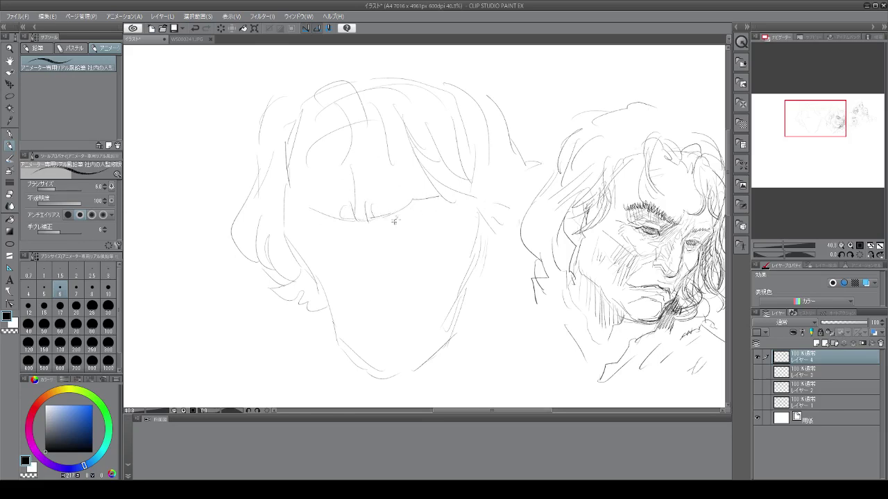
left_click_drag(395, 218, 425, 223)
mouse_move(306, 226)
left_mouse_down()
mouse_move(335, 224)
mouse_move(316, 234)
left_mouse_up()
left_click_drag(374, 228, 375, 236)
left_click_drag(359, 277, 370, 288)
left_click_drag(355, 222, 361, 275)
mouse_move(378, 237)
left_mouse_down()
mouse_move(386, 290)
mouse_move(409, 261)
mouse_move(427, 298)
left_mouse_up()
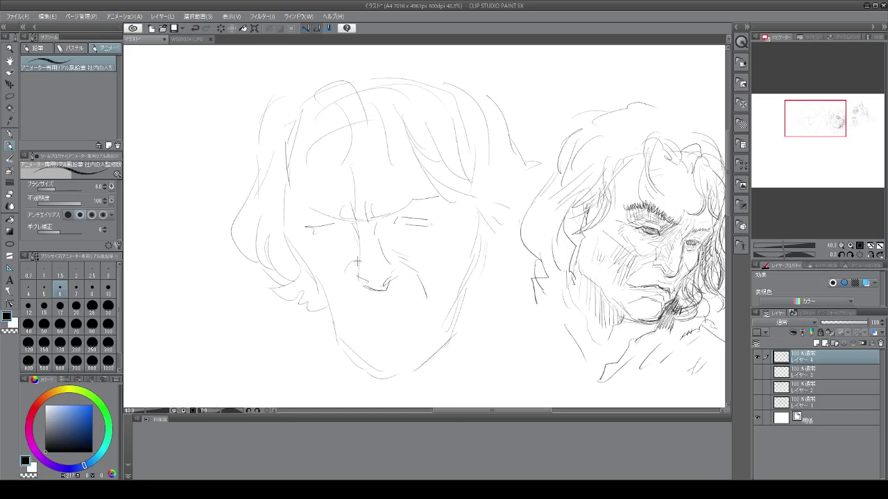
Sketch a wide-open shouting mouth with surrounding cheek folds, and extend the chin and jaw lines beneath it.
left_click_drag(347, 297, 349, 328)
left_click_drag(397, 263, 429, 285)
mouse_move(405, 256)
left_mouse_down()
mouse_move(428, 277)
mouse_move(438, 323)
left_mouse_up()
mouse_move(355, 311)
left_mouse_down()
mouse_move(382, 317)
mouse_move(425, 304)
left_mouse_up()
mouse_move(360, 324)
left_mouse_down()
mouse_move(368, 343)
mouse_move(414, 343)
left_mouse_up()
left_click_drag(432, 315, 419, 340)
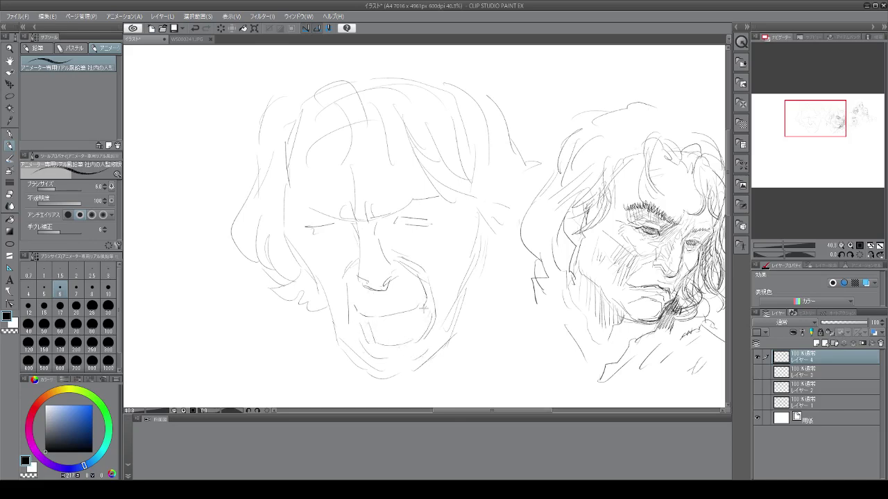
mouse_move(362, 364)
left_mouse_down()
mouse_move(432, 382)
mouse_move(448, 367)
left_mouse_up()
left_click_drag(488, 250, 452, 345)
Define both narrowed eyes, darken the eye under the raised brow, and add hair strokes along that eyebrow.
mouse_move(390, 220)
left_mouse_down()
mouse_move(430, 221)
mouse_move(396, 229)
left_mouse_up()
left_click_drag(314, 233, 342, 226)
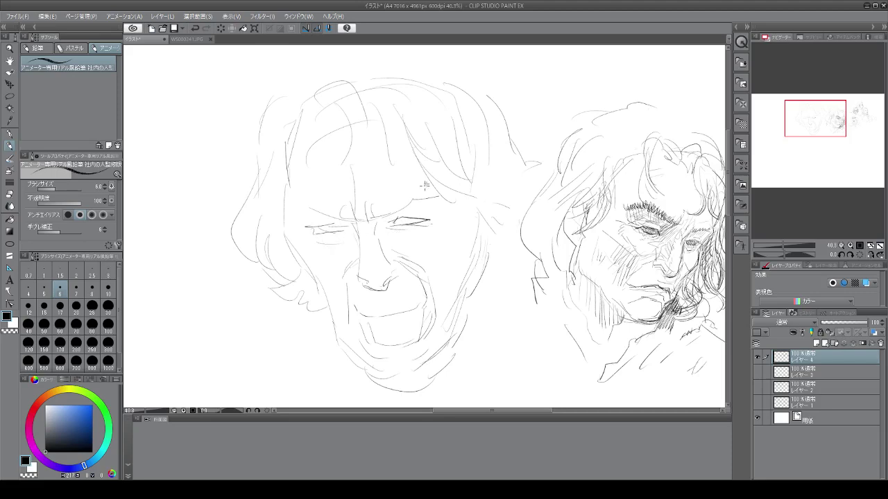
scroll(413, 289, "up", 2)
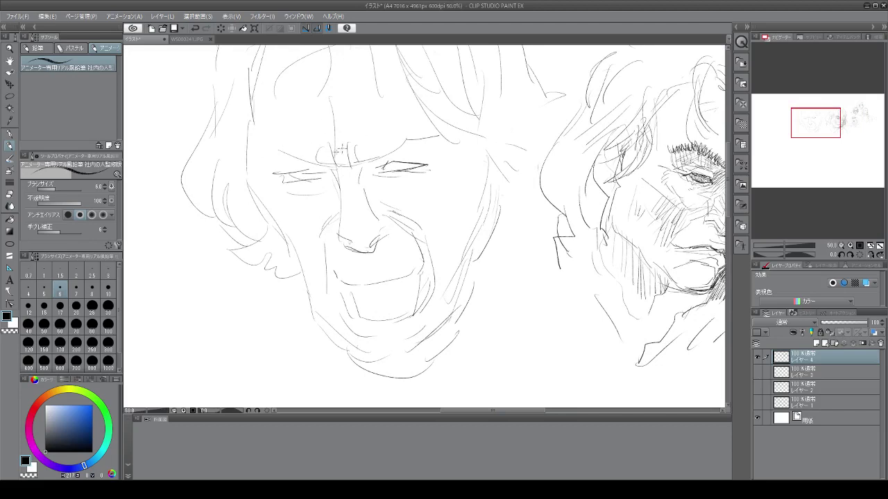
mouse_move(341, 147)
left_mouse_down()
mouse_move(366, 165)
mouse_move(383, 144)
mouse_move(386, 152)
mouse_move(450, 131)
left_mouse_up()
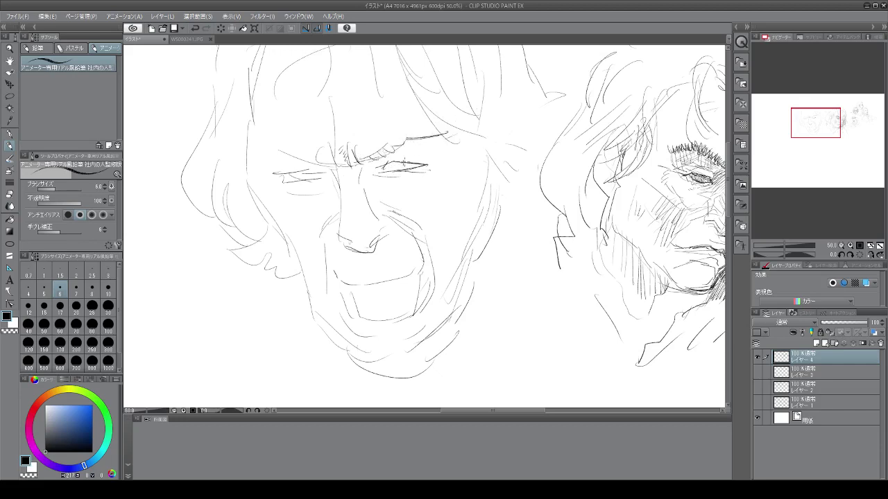
mouse_move(382, 165)
left_mouse_down()
mouse_move(431, 165)
mouse_move(407, 167)
mouse_move(422, 163)
mouse_move(408, 174)
mouse_move(424, 172)
left_mouse_up()
left_click_drag(378, 175, 440, 175)
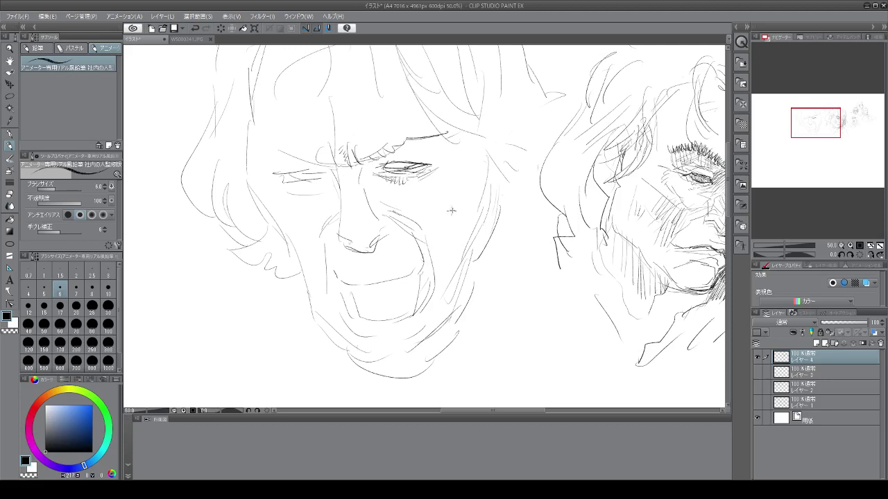
Darken the nose bridge, nostrils and underside of the nose, and reinforce the start of the cheek fold.
mouse_move(383, 161)
left_mouse_down()
mouse_move(364, 175)
mouse_move(364, 188)
left_mouse_up()
left_click_drag(360, 175, 354, 190)
mouse_move(336, 219)
left_mouse_down()
mouse_move(338, 240)
mouse_move(358, 256)
mouse_move(380, 249)
left_mouse_up()
left_click_drag(375, 242, 373, 250)
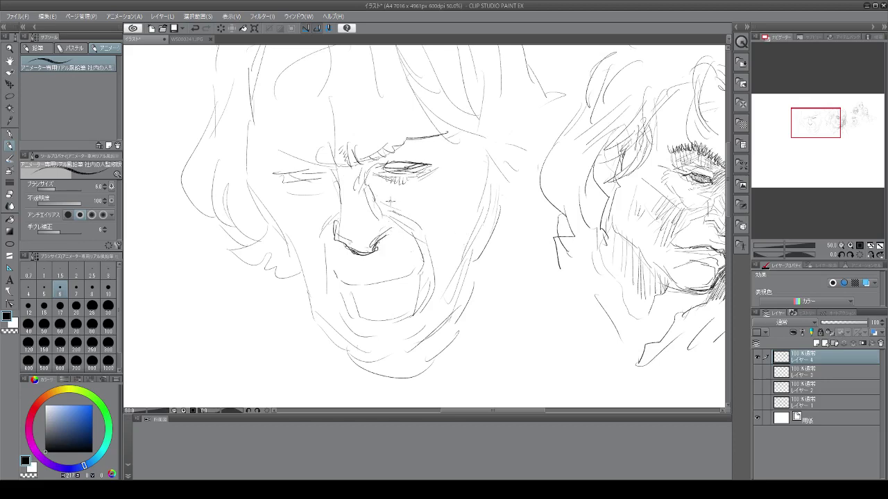
left_click_drag(379, 210, 396, 227)
Draw a freehand square in the empty area on the far side of the shouting head.
scroll(393, 201, "down", 5)
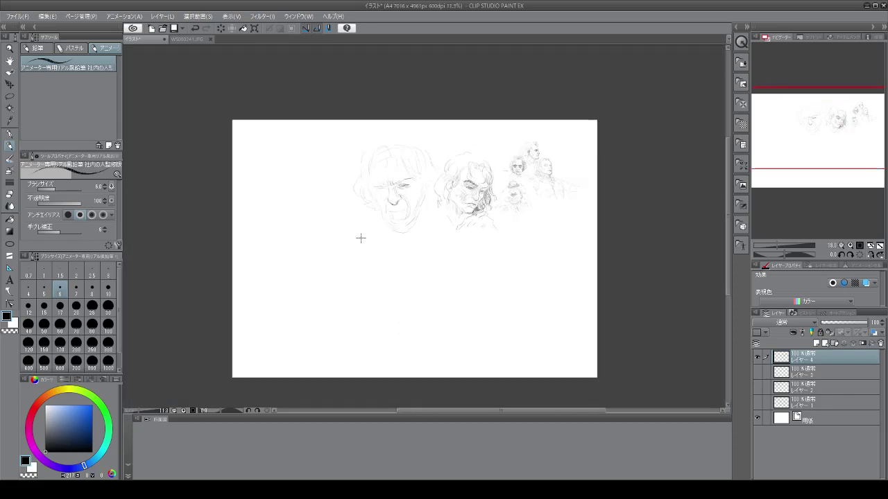
scroll(312, 232, "up", 5)
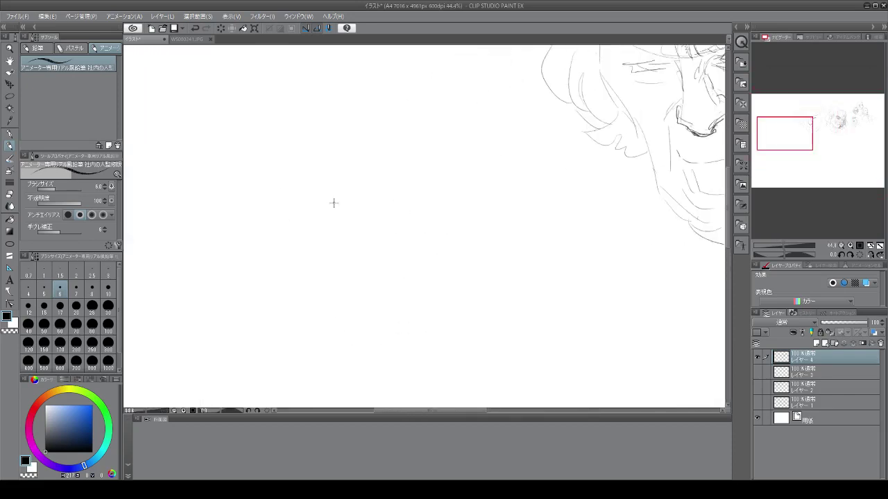
left_click_drag(232, 173, 220, 278)
left_click_drag(229, 174, 219, 281)
mouse_move(228, 173)
left_mouse_down()
mouse_move(378, 174)
mouse_move(369, 304)
mouse_move(219, 301)
mouse_move(219, 278)
mouse_move(219, 300)
left_mouse_up()
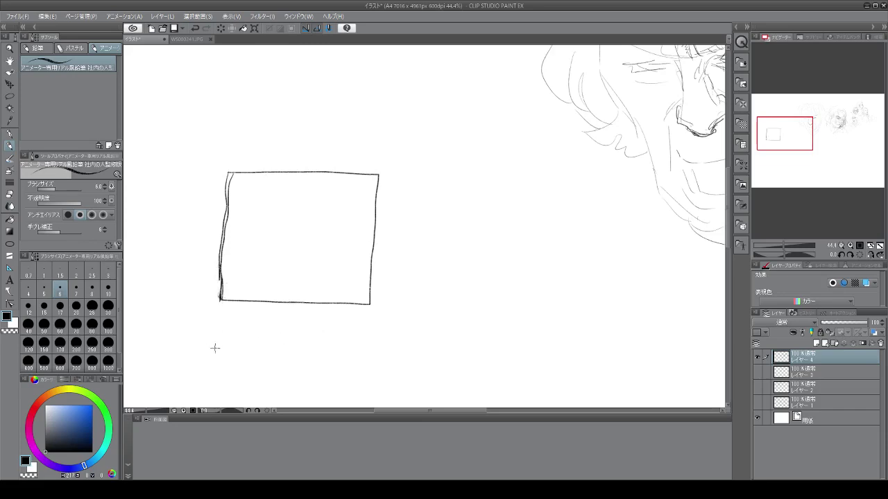
Handwrite "円をつけなさい" below the square and draw a small oval above it.
left_click_drag(216, 342, 214, 361)
mouse_move(215, 346)
left_mouse_down()
mouse_move(235, 349)
mouse_move(231, 361)
left_mouse_up()
mouse_move(225, 345)
left_mouse_down()
mouse_move(257, 347)
mouse_move(264, 359)
mouse_move(288, 355)
mouse_move(280, 360)
left_mouse_up()
mouse_move(292, 350)
left_mouse_down()
mouse_move(293, 358)
mouse_move(312, 354)
left_mouse_up()
left_click_drag(306, 349, 303, 362)
left_click_drag(319, 351, 343, 358)
mouse_move(346, 357)
left_mouse_down()
mouse_move(360, 356)
mouse_move(361, 369)
left_mouse_up()
mouse_move(369, 355)
left_mouse_down()
mouse_move(380, 353)
mouse_move(380, 364)
left_mouse_up()
left_click_drag(371, 363, 385, 368)
left_click_drag(378, 357, 381, 366)
left_click_drag(387, 356, 391, 364)
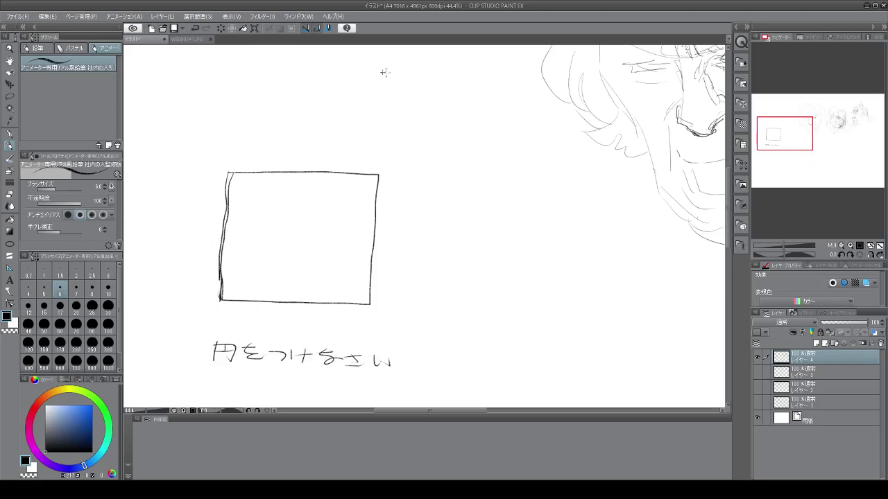
left_click_drag(357, 124, 354, 123)
scroll(344, 225, "down", 1)
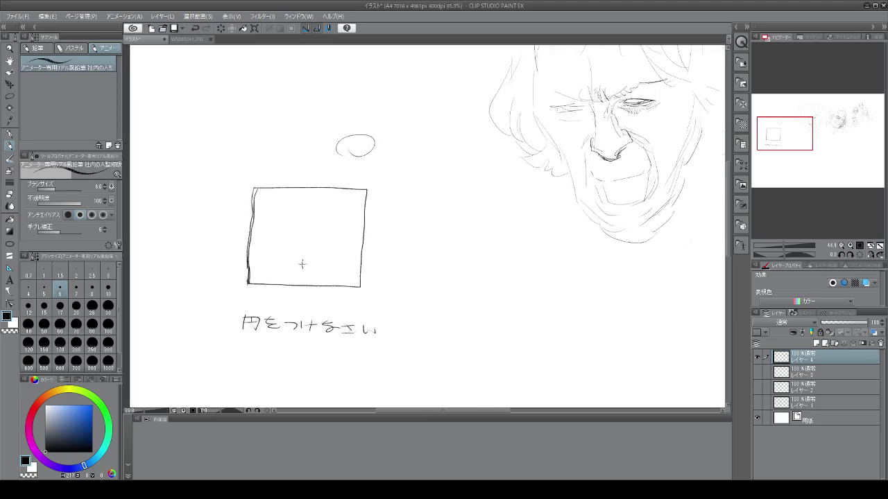
Divide the square with a horizontal line and a short vertical line in its upper part.
scroll(301, 264, "up", 2)
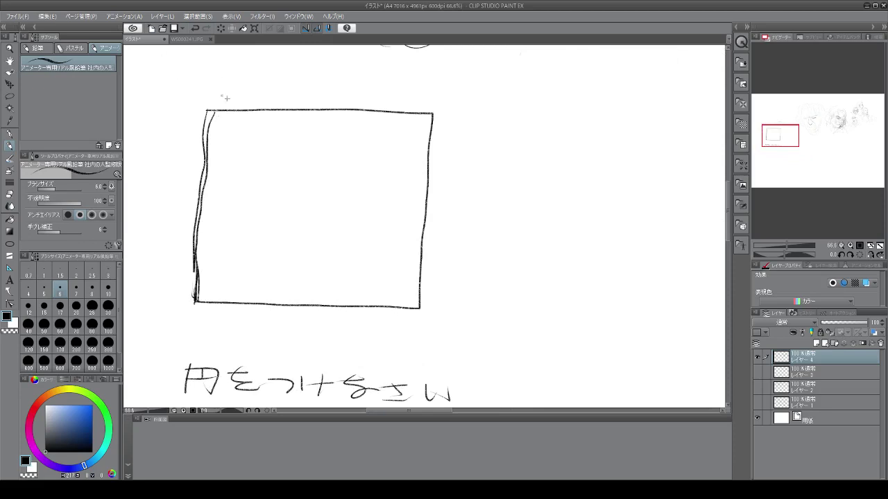
left_click_drag(303, 111, 295, 183)
left_click_drag(194, 181, 409, 184)
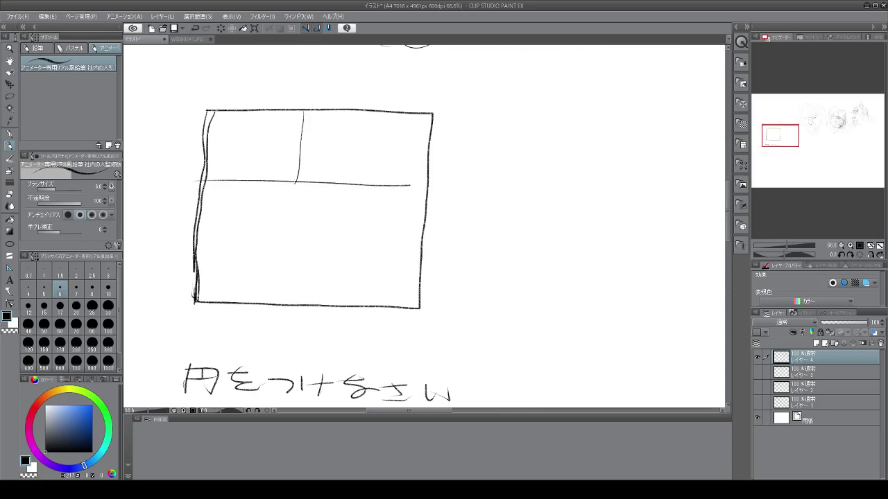
Circle the handwritten 円, draw an arrow from it to the square, and add short marks at the square's lower edge.
mouse_move(174, 397)
left_mouse_down()
mouse_move(226, 385)
mouse_move(165, 399)
left_mouse_up()
mouse_move(239, 352)
left_mouse_down()
mouse_move(274, 320)
mouse_move(297, 322)
left_mouse_up()
left_click_drag(262, 323, 297, 329)
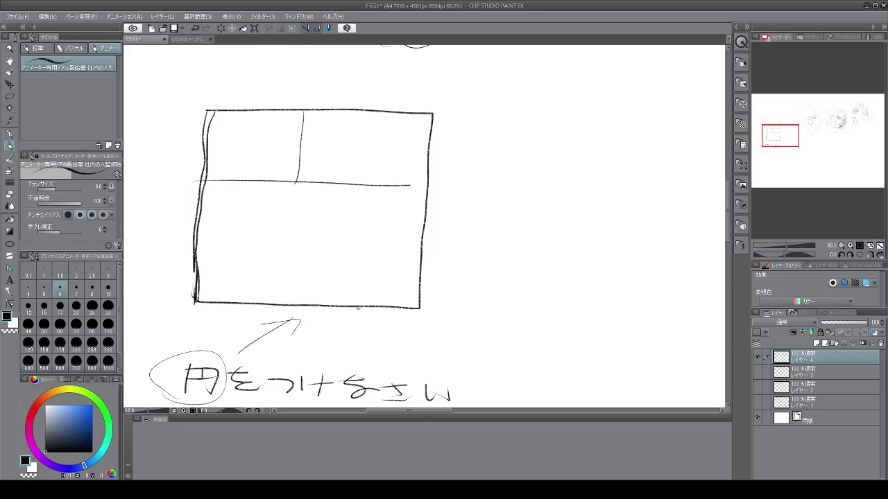
mouse_move(319, 292)
left_mouse_down()
mouse_move(318, 313)
mouse_move(336, 335)
left_mouse_up()
left_click_drag(419, 291, 389, 283)
Define the shouting face's other eye with a darker brow crease, lid lines and under-eye strokes.
scroll(296, 262, "down", 5)
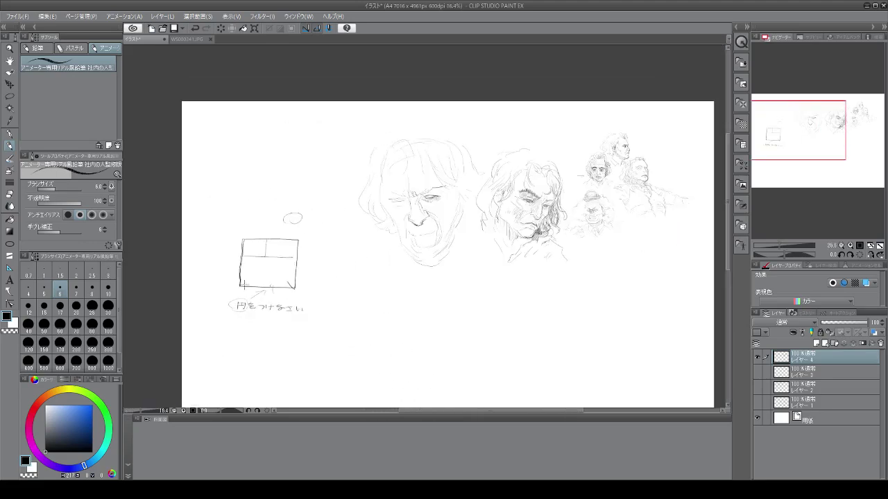
scroll(394, 209, "up", 4)
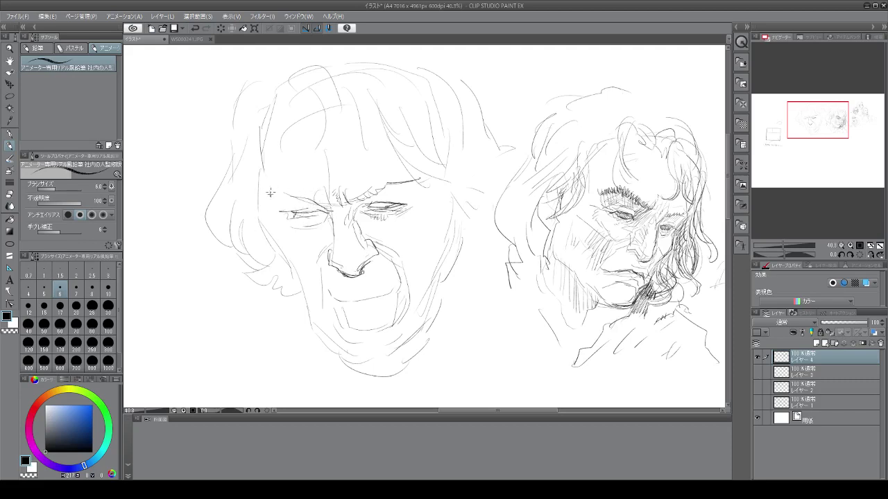
left_click_drag(292, 217, 303, 213)
left_click_drag(303, 228, 321, 225)
Darken the shouting mouth's outline and cheek fold, define the lips, and draw the lower teeth and tongue.
left_click_drag(376, 242, 408, 292)
left_click_drag(396, 261, 412, 306)
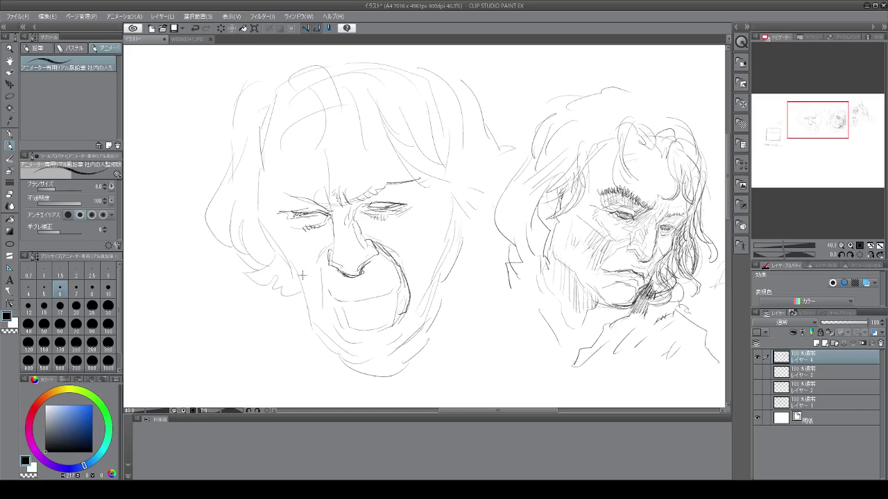
left_click_drag(277, 282, 281, 294)
mouse_move(323, 284)
left_mouse_down()
mouse_move(355, 296)
mouse_move(401, 278)
left_mouse_up()
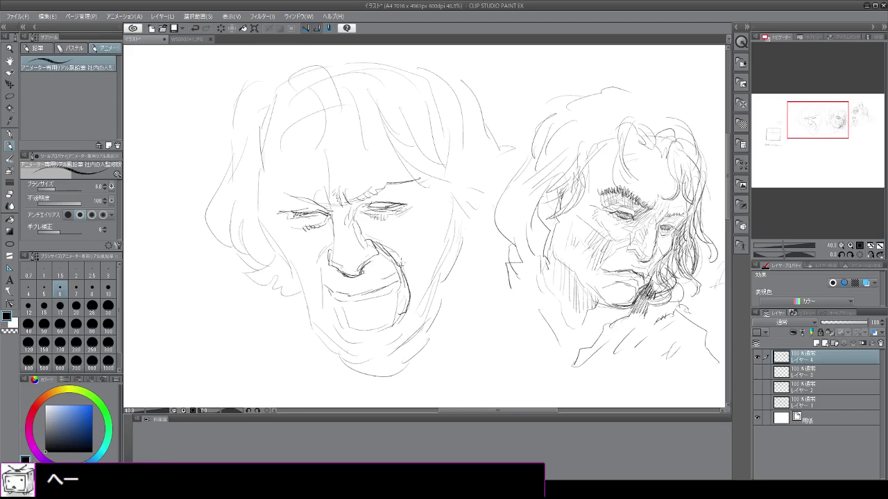
left_click_drag(400, 264, 402, 277)
mouse_move(323, 301)
left_mouse_down()
mouse_move(355, 333)
mouse_move(385, 331)
left_mouse_up()
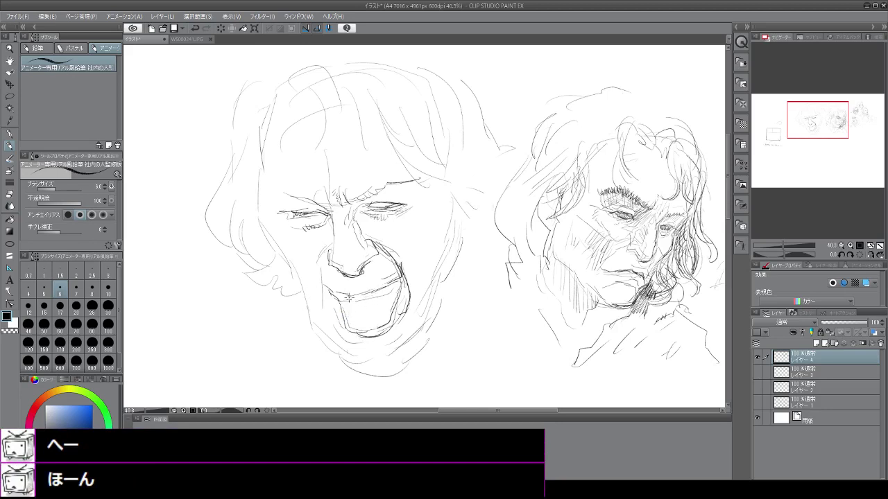
mouse_move(349, 297)
left_mouse_down()
mouse_move(367, 325)
mouse_move(355, 311)
mouse_move(372, 325)
mouse_move(372, 299)
mouse_move(375, 306)
mouse_move(373, 319)
mouse_move(344, 309)
mouse_move(345, 322)
mouse_move(371, 331)
mouse_move(394, 318)
mouse_move(383, 330)
left_mouse_up()
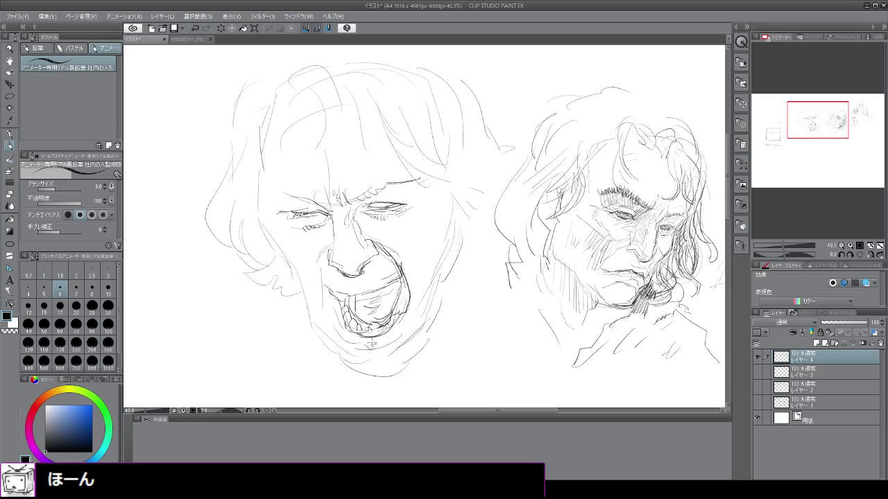
Reinforce the lower lip shadow, chin and jaw, and darken the face contour from the temple to the cheek.
mouse_move(372, 342)
left_mouse_down()
mouse_move(401, 338)
mouse_move(413, 316)
left_mouse_up()
mouse_move(337, 345)
left_mouse_down()
mouse_move(355, 365)
mouse_move(396, 368)
mouse_move(407, 351)
mouse_move(391, 363)
left_mouse_up()
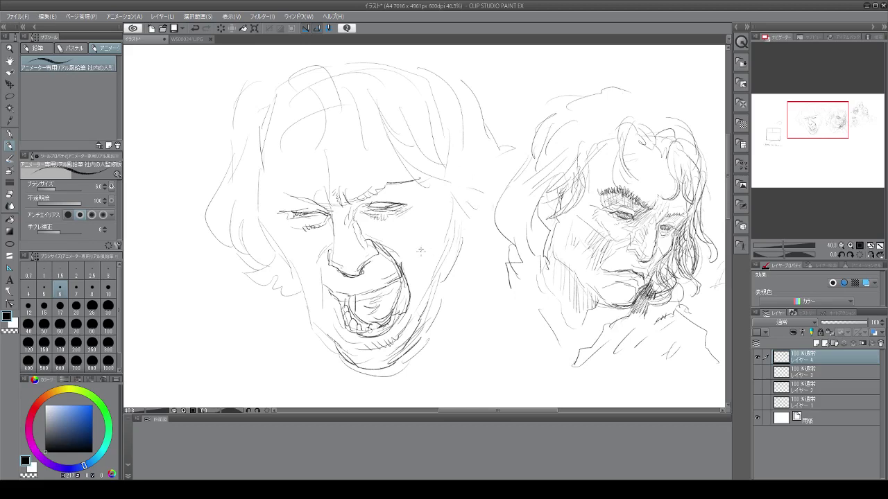
mouse_move(455, 244)
left_mouse_down()
mouse_move(448, 277)
mouse_move(409, 329)
left_mouse_up()
mouse_move(272, 122)
left_mouse_down()
mouse_move(260, 184)
mouse_move(276, 168)
mouse_move(292, 188)
mouse_move(271, 198)
mouse_move(265, 182)
mouse_move(270, 212)
left_mouse_up()
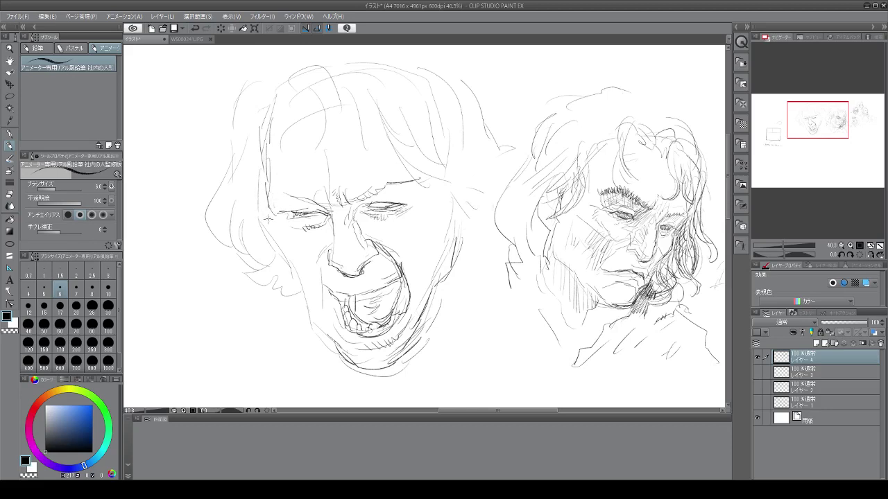
left_click_drag(269, 209, 281, 250)
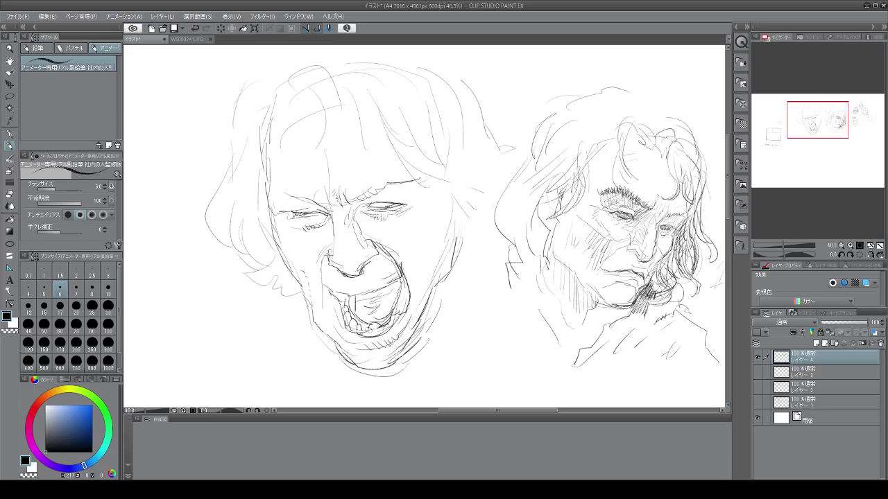
Darken the fold running from the nostril past the mouth corner and the adjacent jaw contour.
mouse_move(318, 258)
left_mouse_down()
mouse_move(327, 272)
mouse_move(320, 280)
left_mouse_up()
left_click_drag(322, 290, 330, 318)
left_click_drag(299, 269, 311, 287)
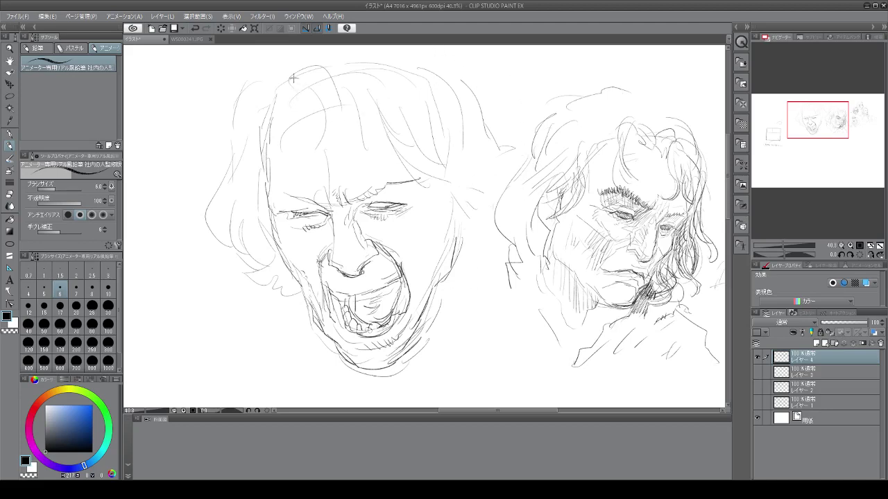
Draw dark curled locks hanging from the hairline over the middle of the shouting man's forehead.
mouse_move(311, 82)
left_mouse_down()
mouse_move(303, 113)
mouse_move(313, 92)
mouse_move(310, 106)
mouse_move(330, 98)
mouse_move(320, 89)
mouse_move(349, 137)
left_mouse_up()
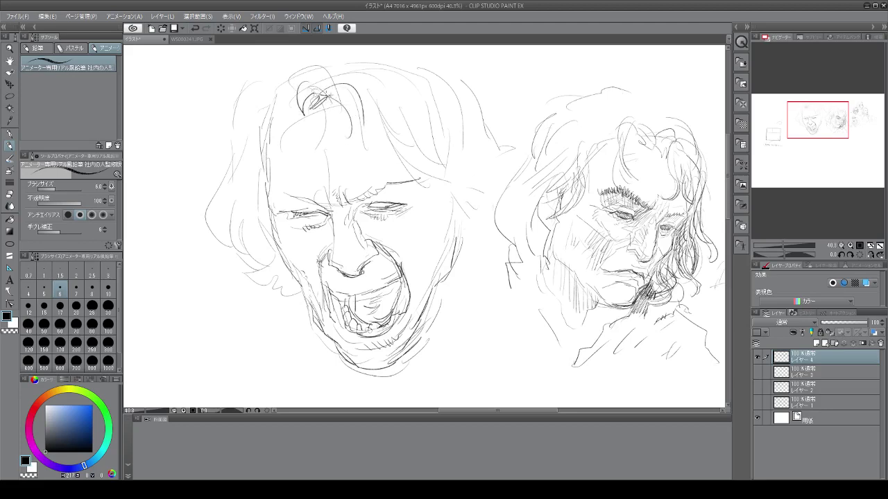
left_click_drag(327, 96, 342, 153)
mouse_move(357, 93)
left_mouse_down()
mouse_move(326, 142)
mouse_move(338, 161)
left_mouse_up()
left_click_drag(345, 88, 341, 138)
mouse_move(334, 103)
left_mouse_down()
mouse_move(337, 148)
mouse_move(327, 157)
left_mouse_up()
mouse_move(356, 118)
left_mouse_down()
mouse_move(343, 157)
mouse_move(329, 161)
left_mouse_up()
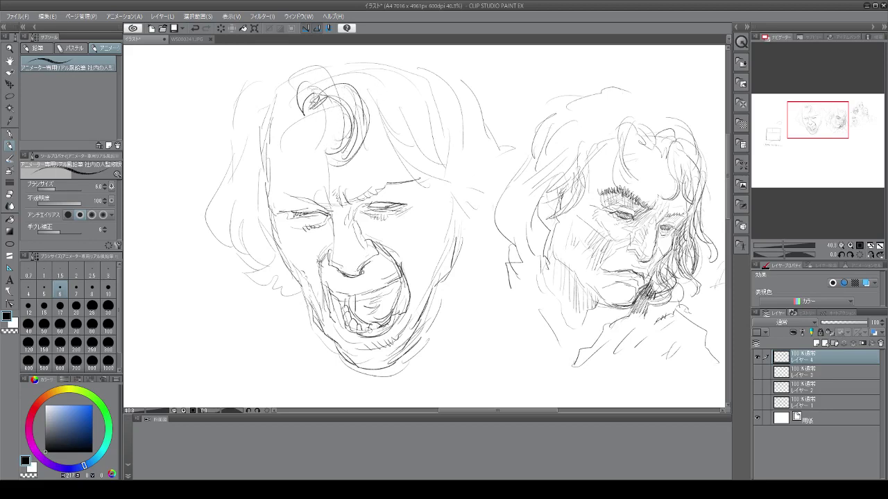
mouse_move(312, 102)
left_mouse_down()
mouse_move(320, 96)
mouse_move(315, 167)
mouse_move(308, 156)
mouse_move(301, 173)
left_mouse_up()
mouse_move(322, 135)
left_mouse_down()
mouse_move(312, 174)
mouse_move(299, 177)
left_mouse_up()
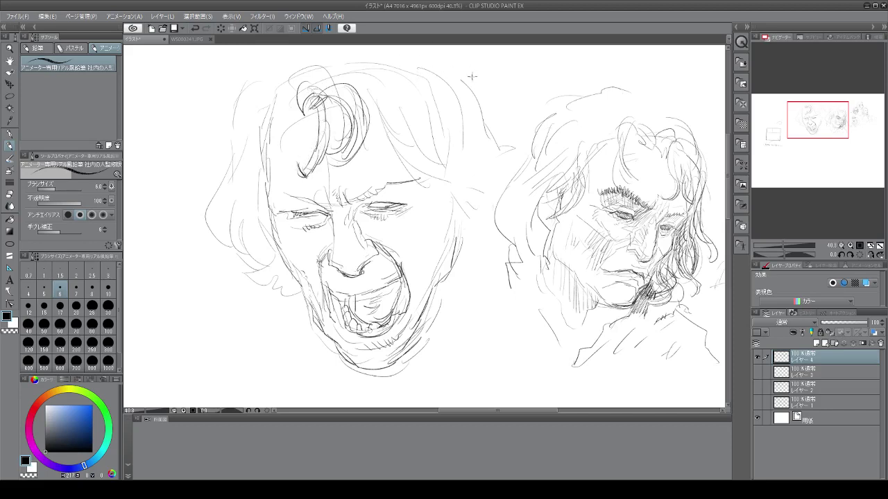
Add sweeping hair strands from the curled forelock toward the temple above the raised eyebrow.
left_click_drag(341, 91, 380, 97)
mouse_move(396, 106)
left_mouse_down()
mouse_move(400, 130)
mouse_move(364, 172)
left_mouse_up()
left_click_drag(381, 120, 364, 154)
left_click_drag(396, 103, 408, 147)
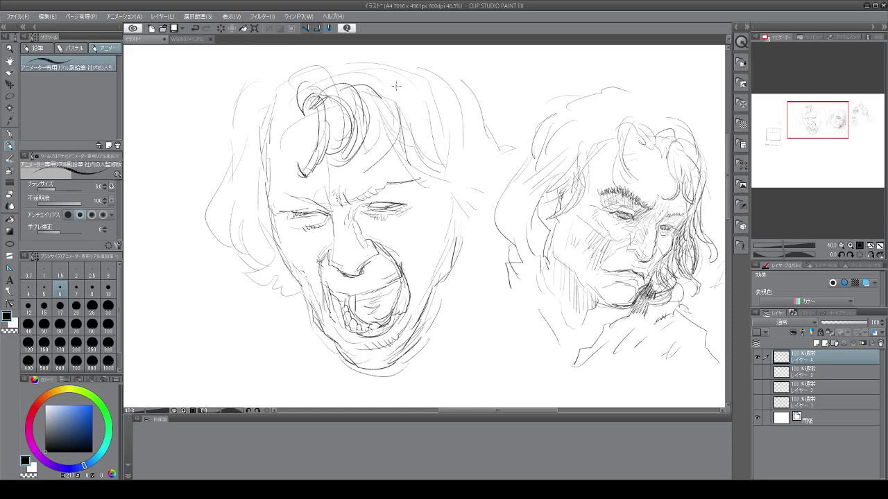
Draw hair strands falling past the shouting man's temple and curling beside the ear, on the side nearest the frowning portrait.
mouse_move(397, 86)
left_mouse_down()
mouse_move(443, 154)
mouse_move(441, 125)
mouse_move(436, 173)
mouse_move(431, 144)
mouse_move(449, 177)
mouse_move(427, 165)
mouse_move(450, 175)
left_mouse_up()
left_click_drag(440, 190, 428, 220)
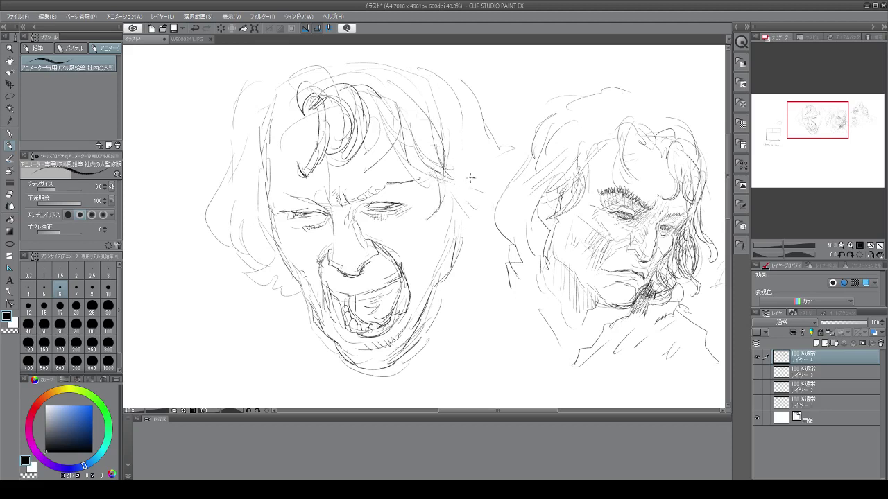
mouse_move(473, 180)
left_mouse_down()
mouse_move(481, 139)
mouse_move(507, 111)
mouse_move(479, 118)
mouse_move(421, 182)
mouse_move(430, 193)
mouse_move(411, 214)
mouse_move(407, 207)
mouse_move(424, 220)
left_mouse_up()
left_click_drag(455, 192, 423, 230)
left_click_drag(476, 198, 432, 231)
left_click_drag(487, 174, 440, 221)
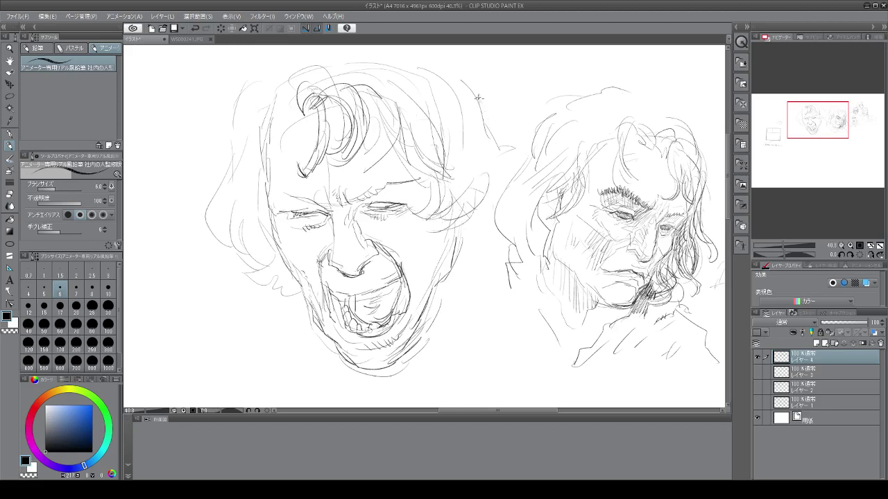
mouse_move(473, 79)
left_mouse_down()
mouse_move(494, 117)
mouse_move(490, 97)
mouse_move(489, 141)
mouse_move(459, 90)
mouse_move(476, 184)
left_mouse_up()
left_click_drag(445, 113, 455, 191)
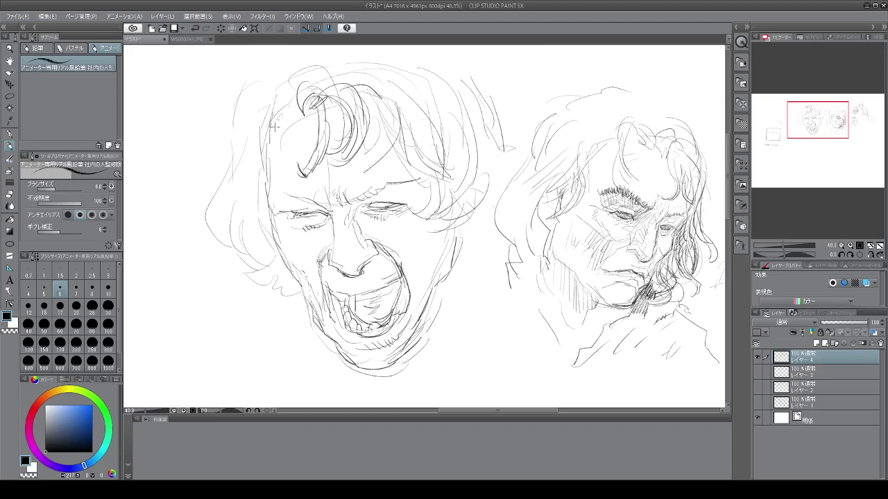
Draw long wavy strands down the shouting head's outer side, from the crown to flicked tips beside the jaw.
left_click_drag(275, 126, 264, 196)
left_click_drag(267, 75, 250, 148)
left_click_drag(258, 106, 256, 171)
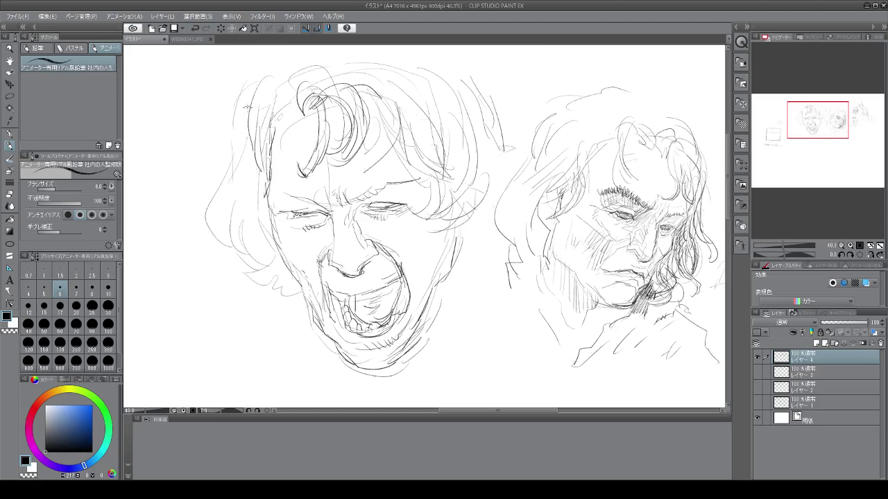
left_click_drag(235, 77, 225, 152)
left_click_drag(223, 104, 223, 169)
left_click_drag(258, 90, 243, 162)
mouse_move(239, 114)
left_mouse_down()
mouse_move(235, 167)
mouse_move(213, 189)
mouse_move(249, 237)
left_mouse_up()
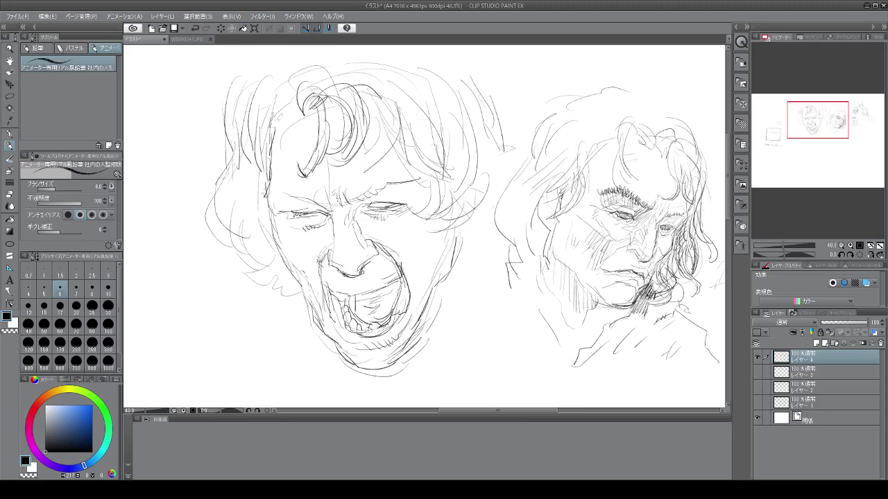
mouse_move(239, 188)
left_mouse_down()
mouse_move(240, 215)
mouse_move(271, 236)
mouse_move(258, 250)
left_mouse_up()
mouse_move(224, 230)
left_mouse_down()
mouse_move(284, 261)
mouse_move(261, 275)
mouse_move(235, 275)
left_mouse_up()
left_click_drag(237, 276, 261, 287)
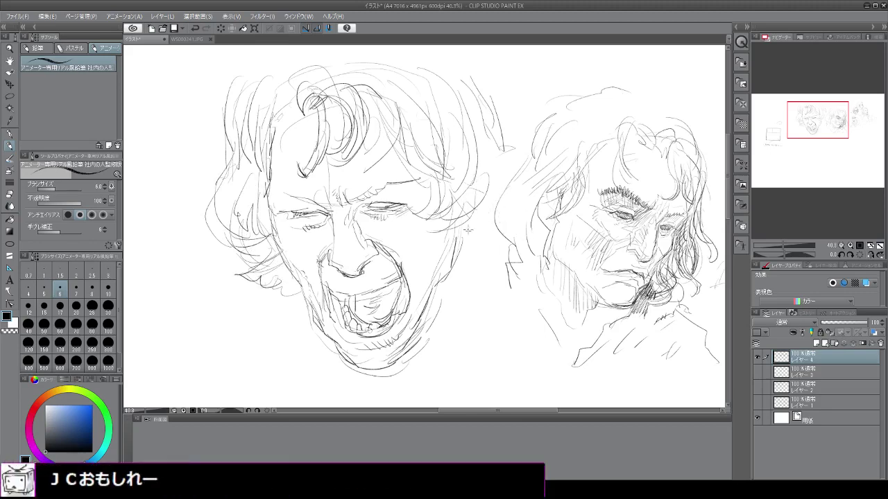
Add hair tips near the frowning portrait, reinforce the jaw, and draw the shouting man's neck and open collar below the chin.
left_click_drag(491, 221, 494, 263)
left_click_drag(449, 273, 427, 324)
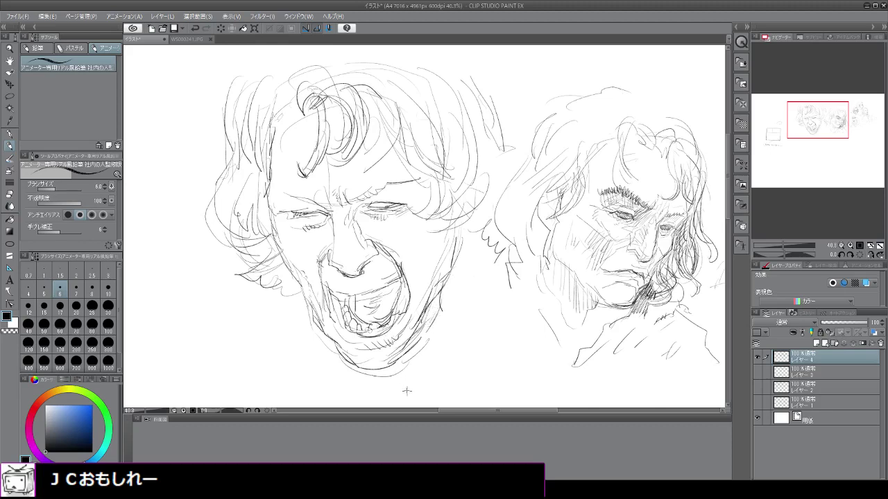
left_click_drag(397, 374, 419, 397)
left_click_drag(473, 244, 472, 290)
mouse_move(473, 244)
left_mouse_down()
mouse_move(479, 310)
mouse_move(434, 406)
left_mouse_up()
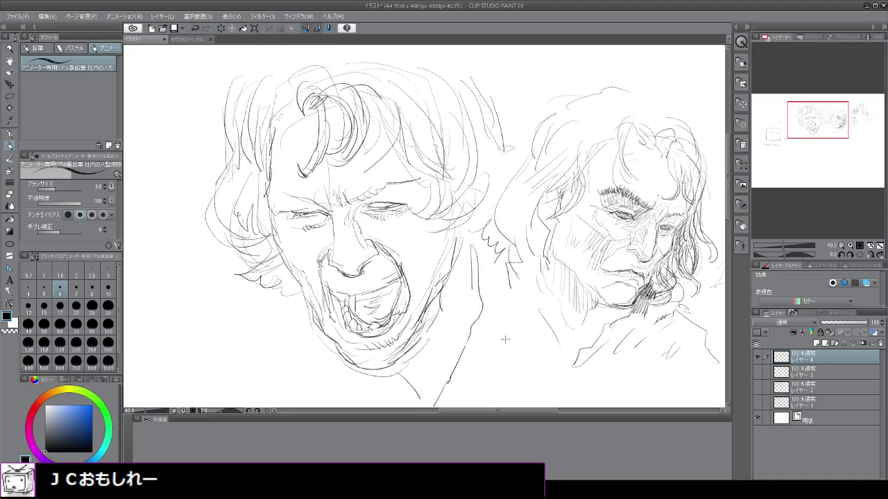
left_click_drag(508, 335, 465, 388)
left_click_drag(476, 317, 472, 307)
mouse_move(295, 305)
left_mouse_down()
mouse_move(312, 390)
mouse_move(330, 365)
mouse_move(348, 367)
left_mouse_up()
mouse_move(301, 327)
left_mouse_down()
mouse_move(333, 380)
mouse_move(354, 376)
left_mouse_up()
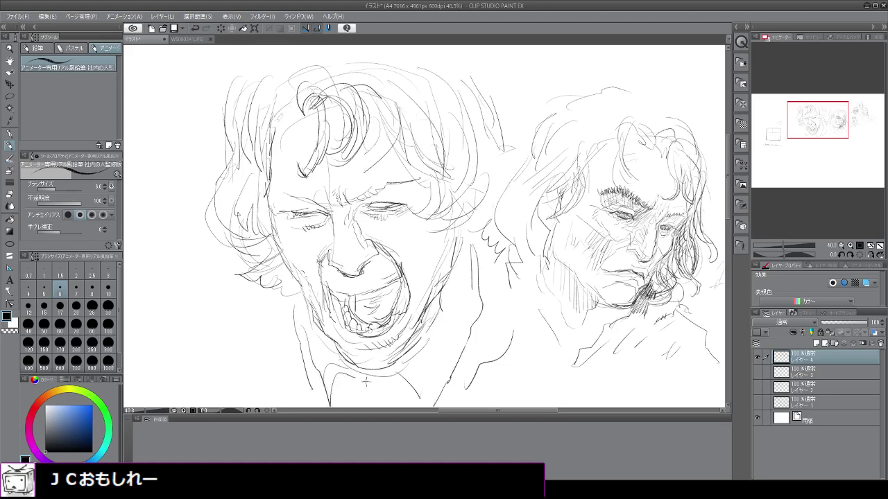
left_click_drag(383, 319, 377, 331)
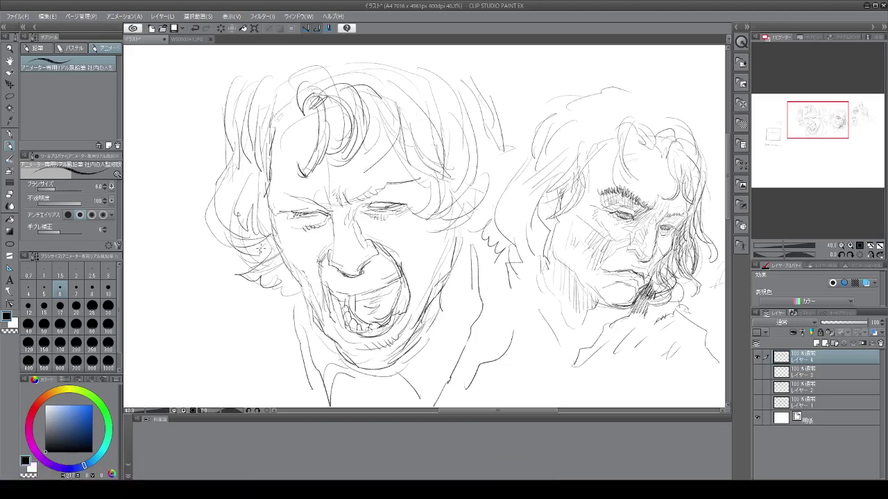
Draw the coat lapel below the hair on the shouting man's outer side and hatch its lower corner.
mouse_move(239, 268)
left_mouse_down()
mouse_move(220, 319)
mouse_move(227, 359)
left_mouse_up()
mouse_move(228, 299)
left_mouse_down()
mouse_move(233, 380)
mouse_move(262, 397)
left_mouse_up()
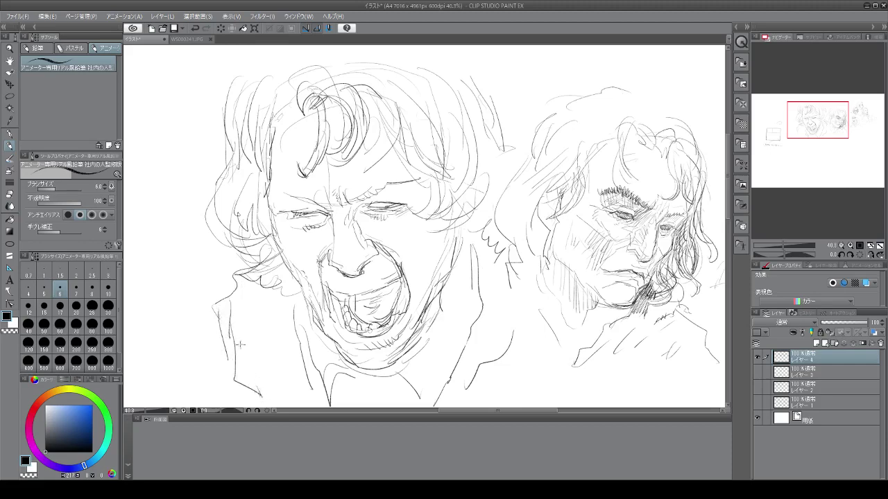
mouse_move(234, 341)
left_mouse_down()
mouse_move(252, 367)
mouse_move(244, 385)
left_mouse_up()
left_click_drag(249, 366, 252, 396)
left_click_drag(264, 373, 264, 399)
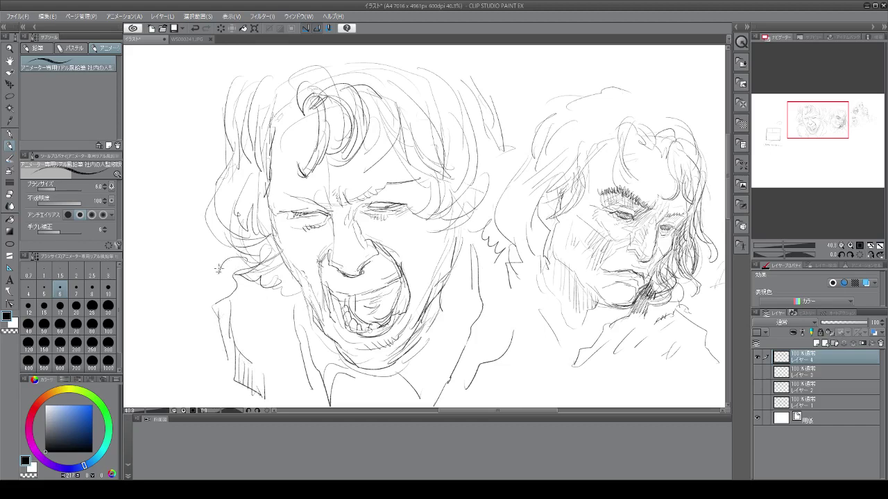
Sketch the shouting man's outer shoulder and sleeve contour sloping away from the lapel.
left_click_drag(214, 284, 168, 326)
mouse_move(188, 297)
left_mouse_down()
mouse_move(142, 328)
mouse_move(158, 362)
mouse_move(206, 387)
left_mouse_up()
mouse_move(179, 344)
left_mouse_down()
mouse_move(221, 396)
mouse_move(241, 400)
left_mouse_up()
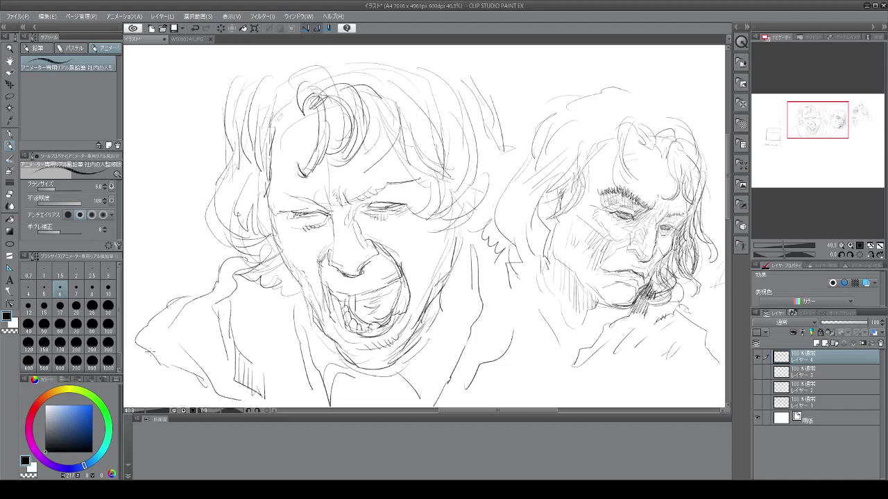
left_click_drag(140, 359, 130, 368)
Darken the shouting man's more open eye and thicken the raised eyebrow above it with short hatched strokes.
mouse_move(358, 213)
left_mouse_down()
mouse_move(393, 200)
mouse_move(408, 208)
mouse_move(382, 206)
left_mouse_up()
left_click_drag(369, 201, 386, 195)
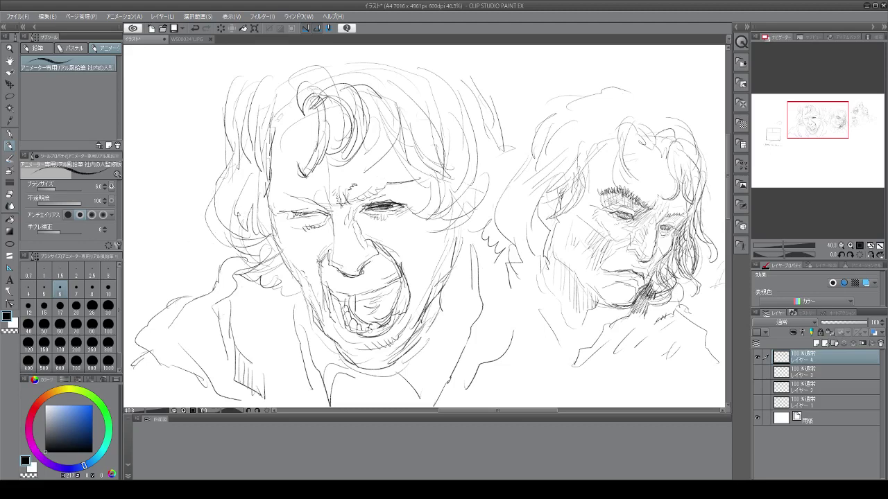
left_click_drag(337, 210, 419, 177)
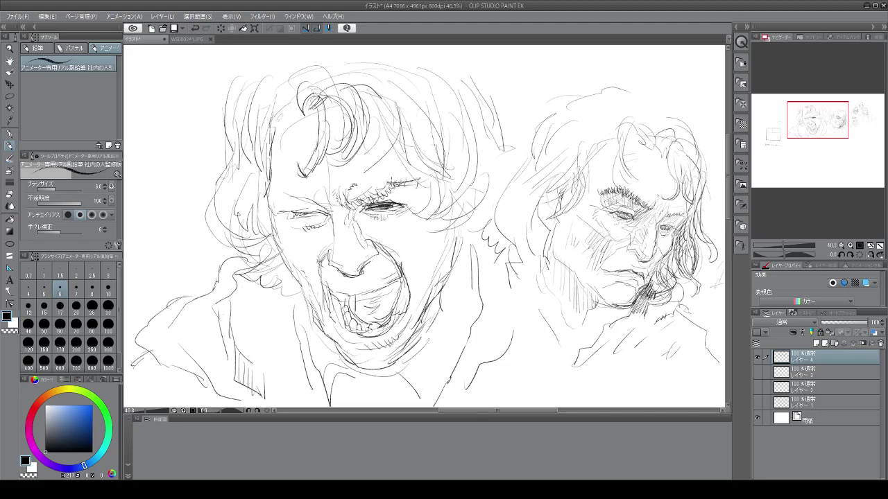
left_click_drag(375, 196, 386, 184)
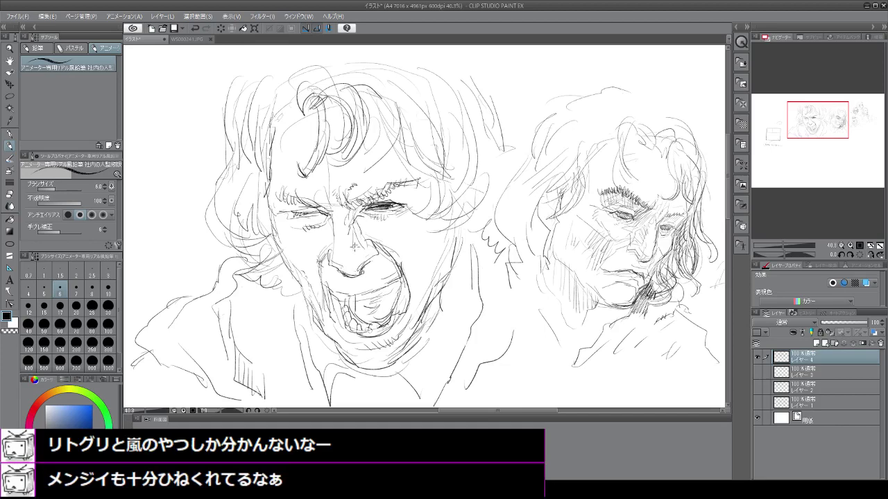
Hatch shadows along the side of the nose, inside the upper mouth beside the nostril, and along the lower lip.
left_click_drag(354, 234, 357, 249)
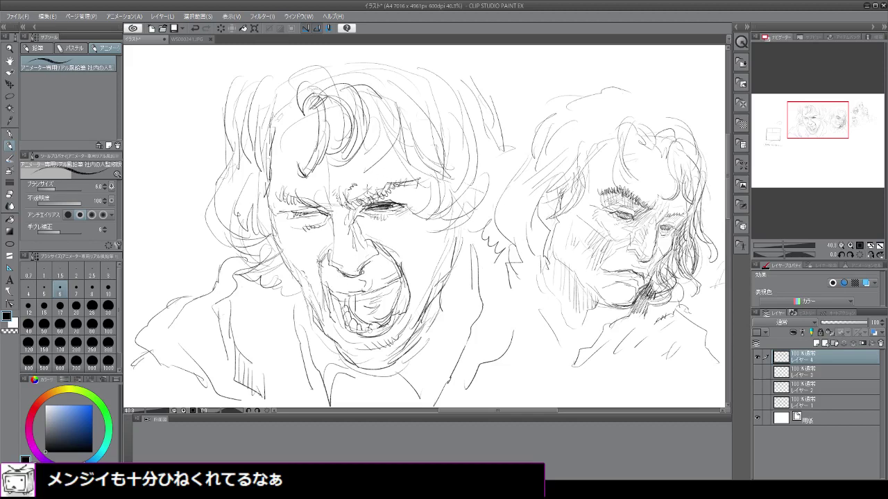
left_click_drag(359, 208, 355, 240)
left_click_drag(373, 233, 363, 252)
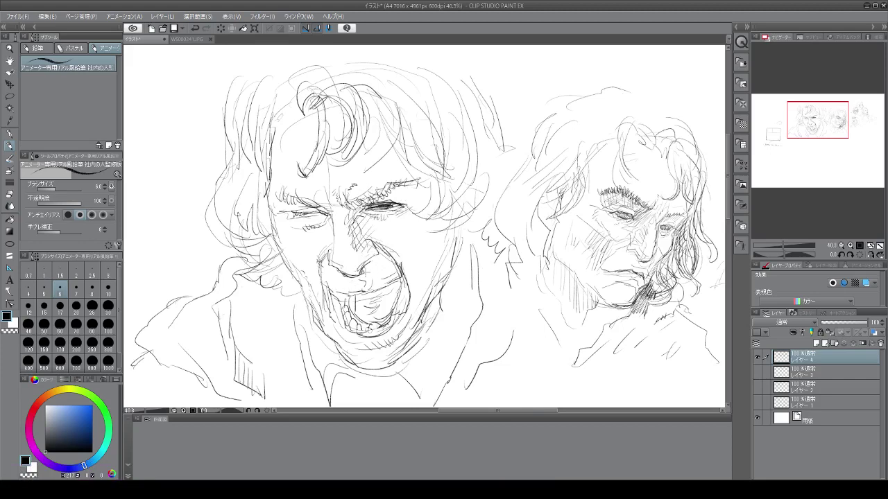
left_click_drag(379, 256, 366, 278)
mouse_move(382, 259)
left_mouse_down()
mouse_move(370, 277)
mouse_move(394, 282)
left_mouse_up()
mouse_move(363, 347)
left_mouse_down()
mouse_move(411, 304)
mouse_move(414, 311)
left_mouse_up()
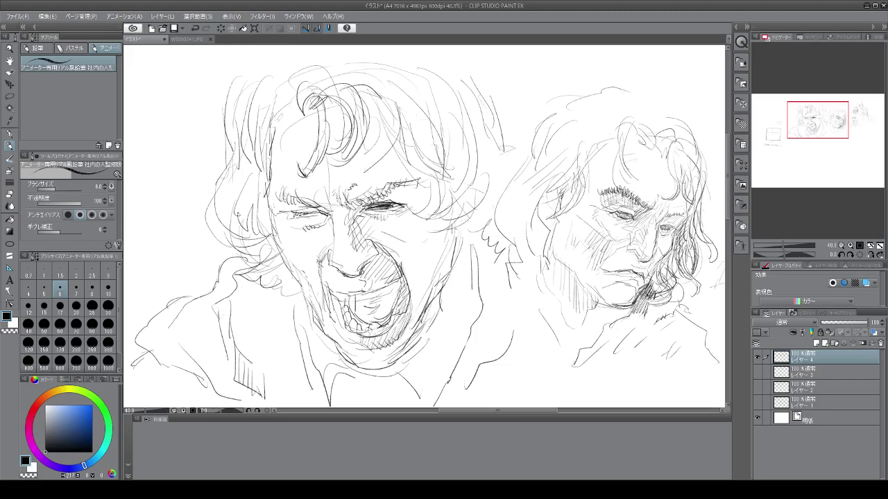
Shade the shouting man's cheek beside the open mouth with long vertical hatching down toward the jaw.
mouse_move(425, 245)
left_mouse_down()
mouse_move(419, 299)
mouse_move(428, 301)
left_mouse_up()
left_click_drag(441, 258, 433, 304)
left_click_drag(404, 260, 409, 311)
mouse_move(409, 243)
left_mouse_down()
mouse_move(415, 309)
mouse_move(425, 305)
left_mouse_up()
mouse_move(426, 229)
left_mouse_down()
mouse_move(433, 301)
mouse_move(438, 283)
mouse_move(445, 288)
left_mouse_up()
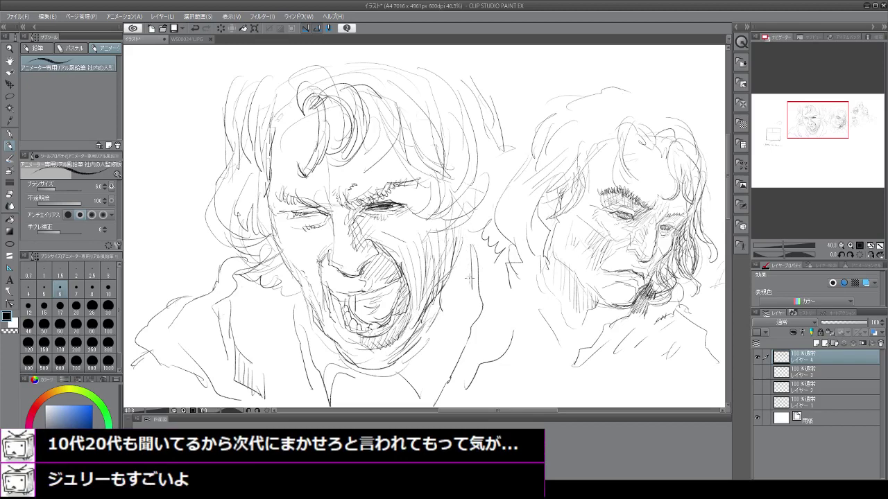
Add neck and collar lines and an angular lapel on the side nearest the frowning portrait.
mouse_move(461, 261)
left_mouse_down()
mouse_move(461, 320)
mouse_move(420, 397)
left_mouse_up()
left_click_drag(474, 340, 520, 325)
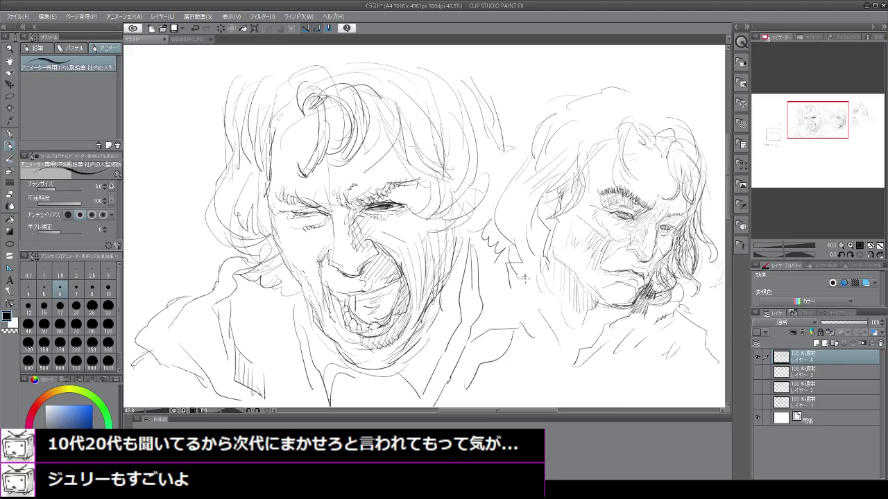
mouse_move(477, 263)
left_mouse_down()
mouse_move(492, 265)
mouse_move(507, 334)
mouse_move(489, 380)
mouse_move(475, 348)
left_mouse_up()
left_click_drag(525, 368, 518, 381)
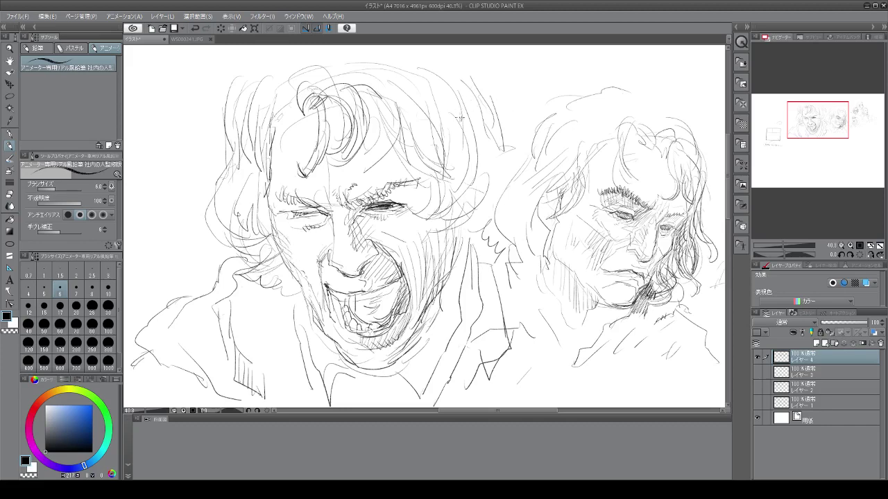
Layer darker hair strands from the parting past the temple beside the raised eyebrow, and add a crease mark on the forehead.
mouse_move(401, 85)
left_mouse_down()
mouse_move(414, 142)
mouse_move(406, 157)
left_mouse_up()
mouse_move(402, 126)
left_mouse_down()
mouse_move(422, 172)
mouse_move(447, 186)
left_mouse_up()
left_click_drag(419, 154, 449, 193)
mouse_move(446, 147)
left_mouse_down()
mouse_move(454, 196)
mouse_move(470, 191)
left_mouse_up()
left_click_drag(413, 85, 461, 182)
mouse_move(438, 115)
left_mouse_down()
mouse_move(469, 215)
mouse_move(497, 195)
left_mouse_up()
left_click_drag(467, 129, 491, 172)
left_click_drag(474, 112, 482, 148)
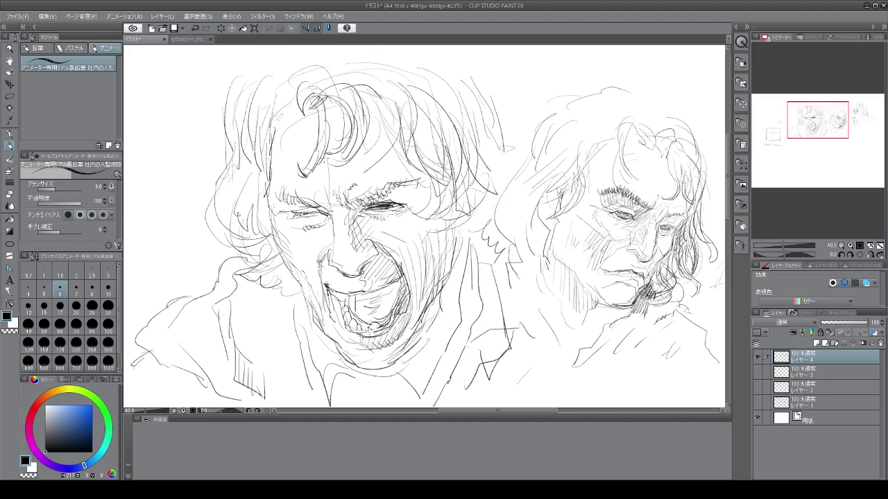
left_click_drag(364, 165, 342, 183)
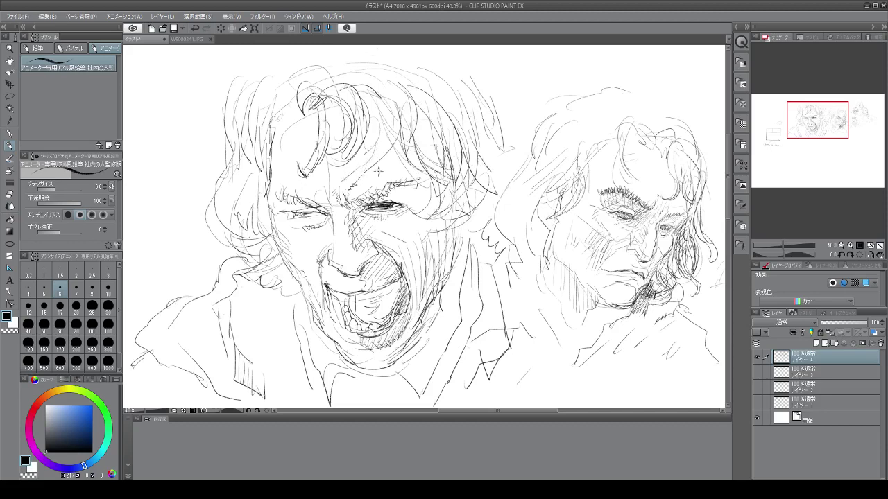